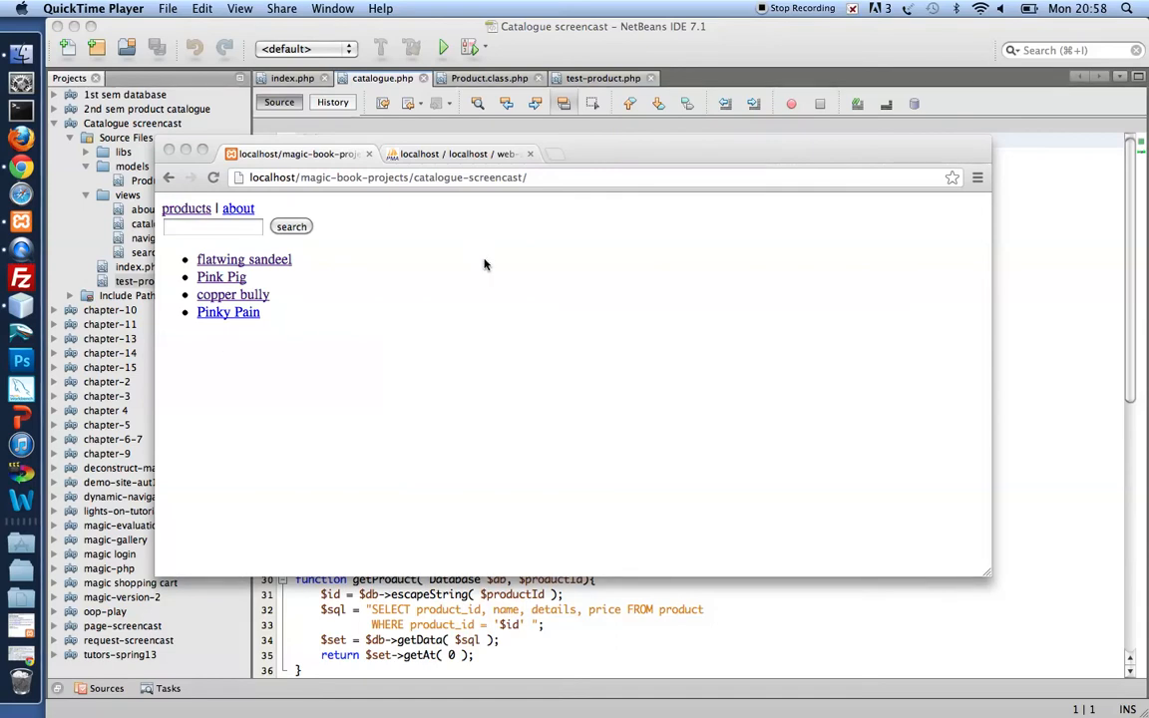
Step: Review the product table's four rows in phpMyAdmin, then return to catalogue.php in NetBeans
left_click(459, 154)
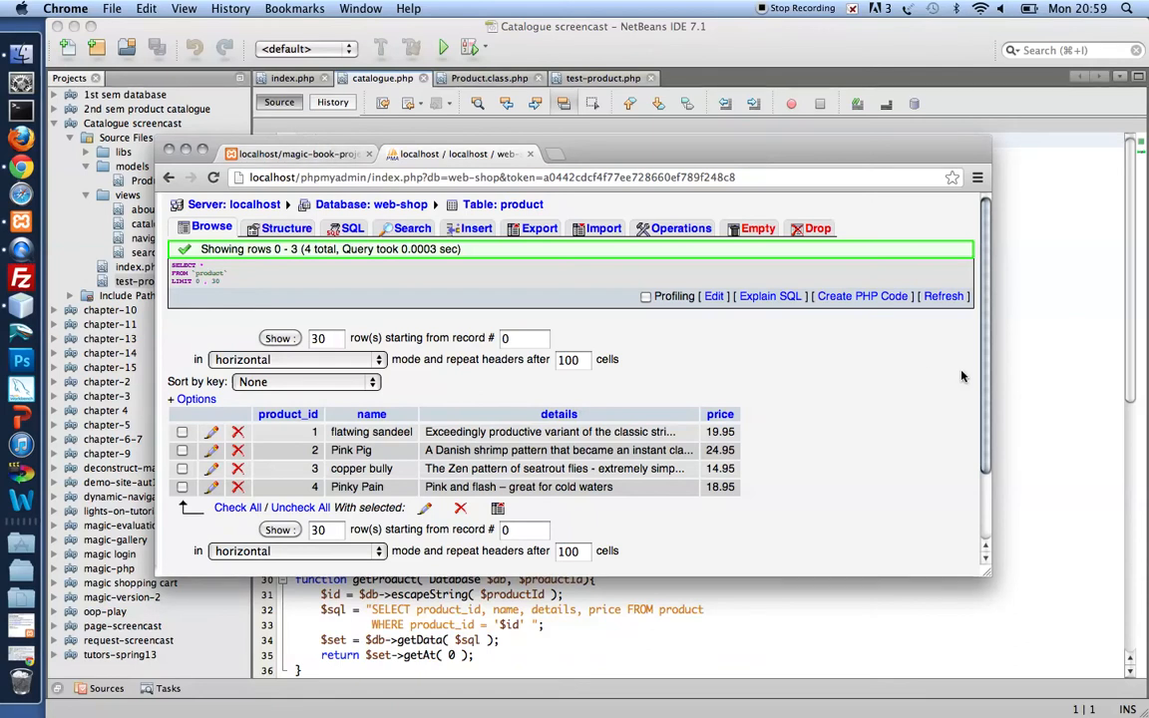
left_click(995, 388)
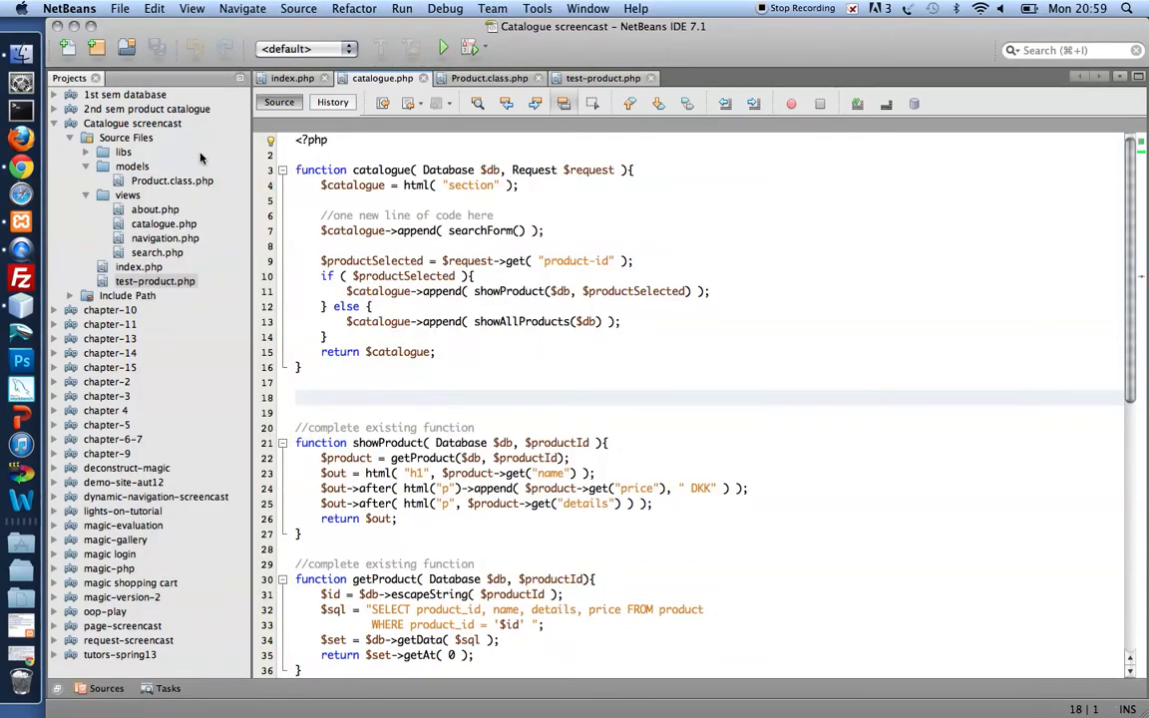
Step: Create a new PHP class file Products.class.php in the models folder
left_click(134, 167)
right_click(134, 172)
mouse_move(189, 178)
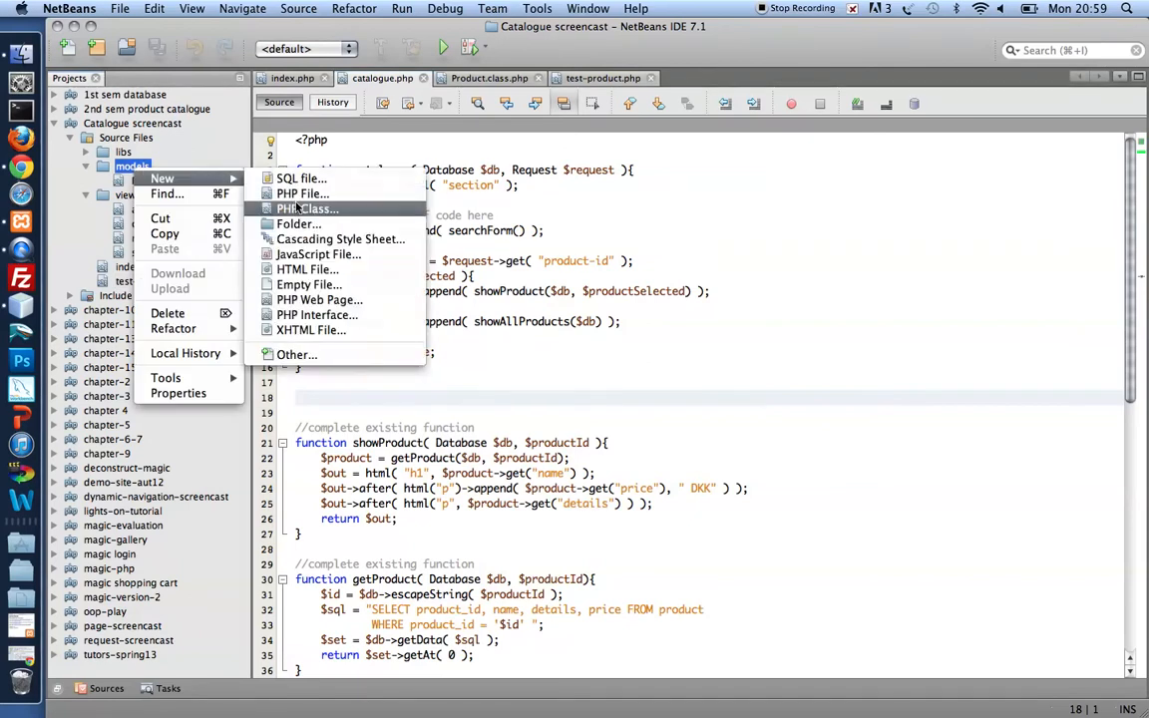
left_click(299, 208)
type("Prod")
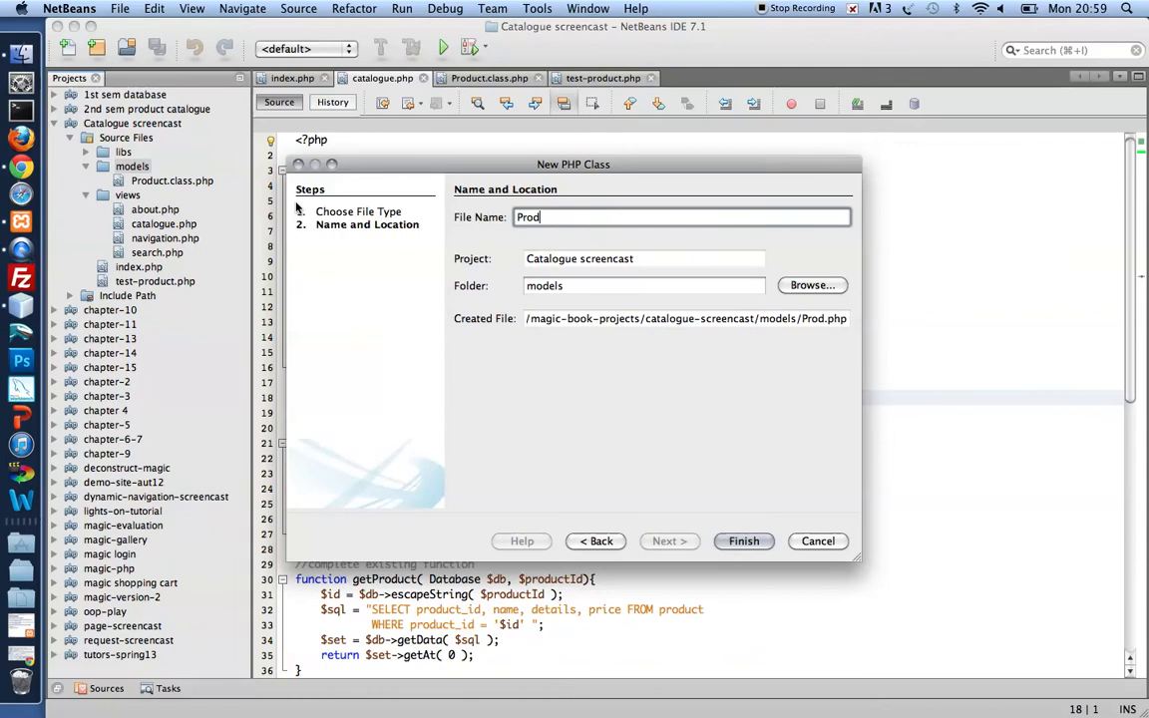
type("ucts.cla")
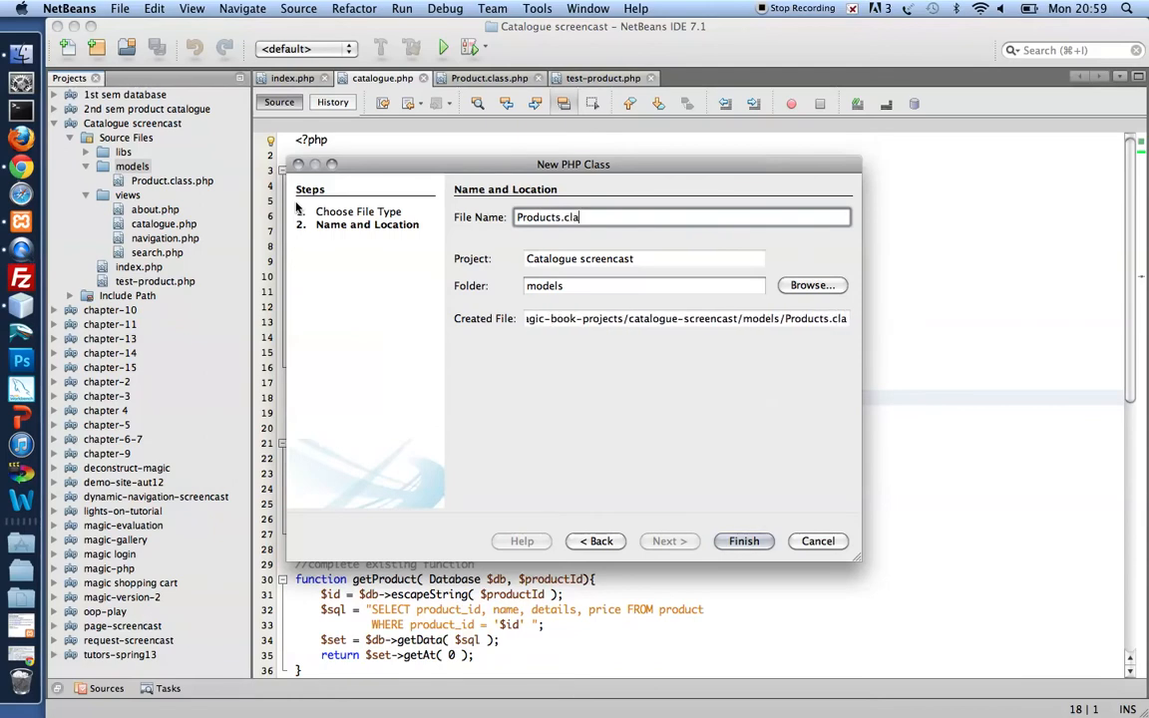
type("ss")
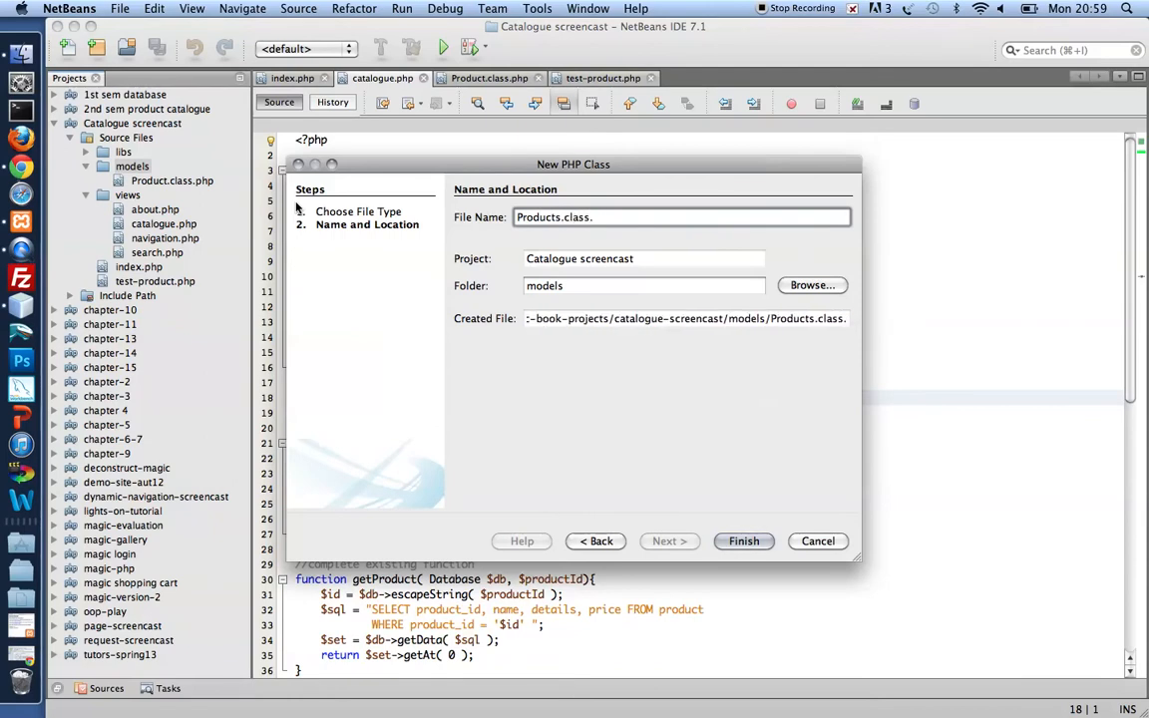
type(".php")
key("Return")
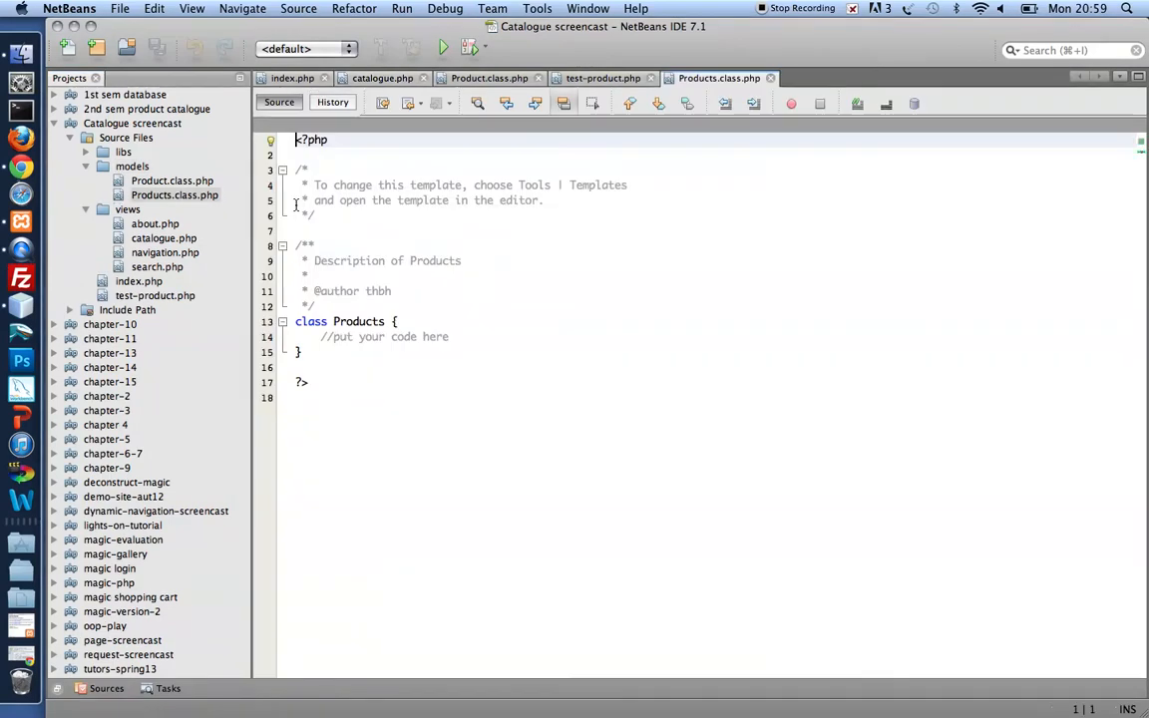
Step: Make room inside the Products class body and delete the closing ?> tag
left_click(454, 336)
key("Return")
key("Return")
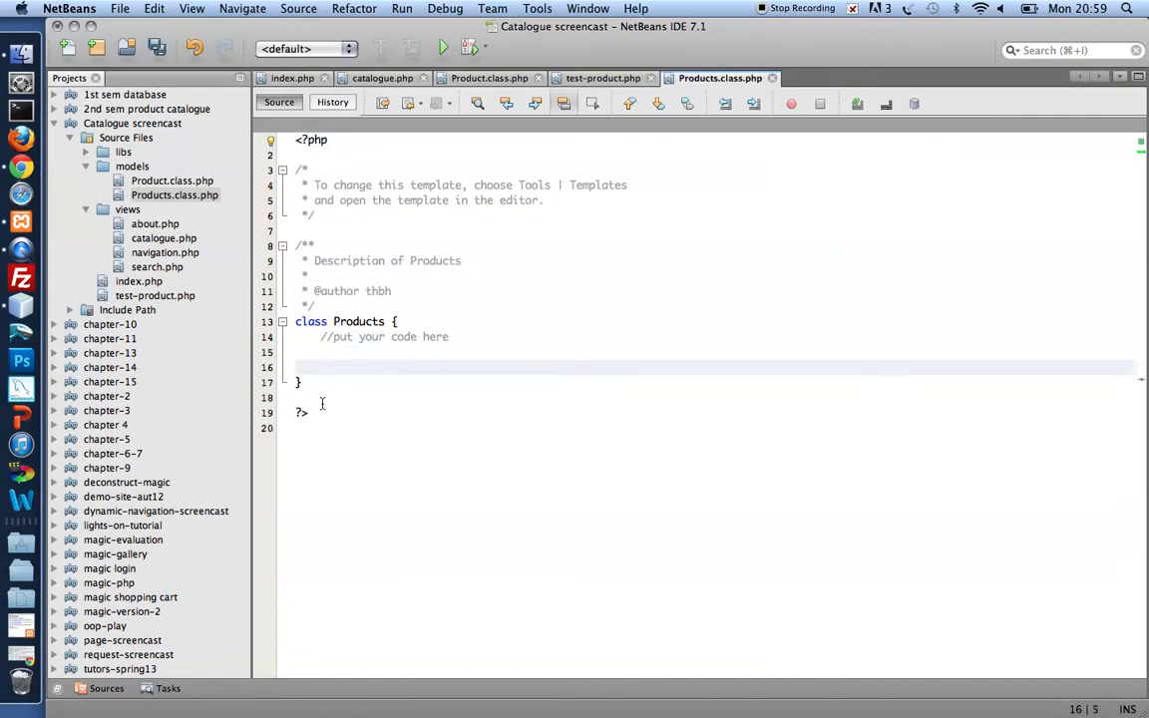
left_click(314, 412)
key("BackSpace")
key("BackSpace")
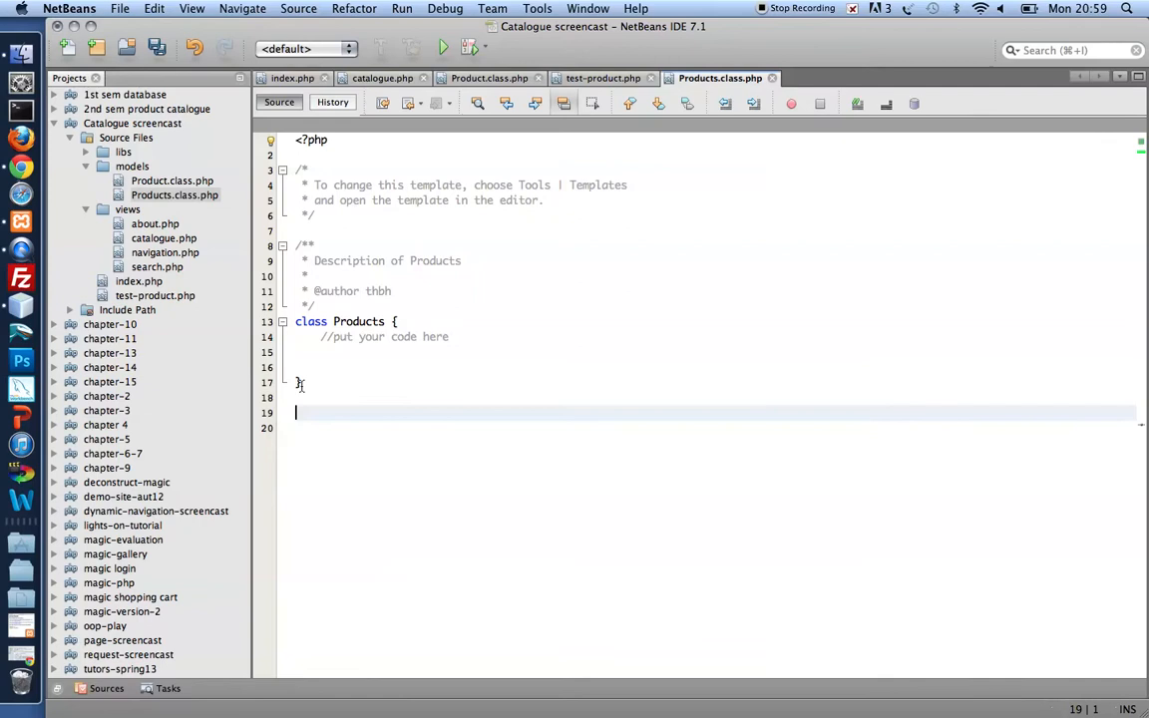
left_click(326, 352)
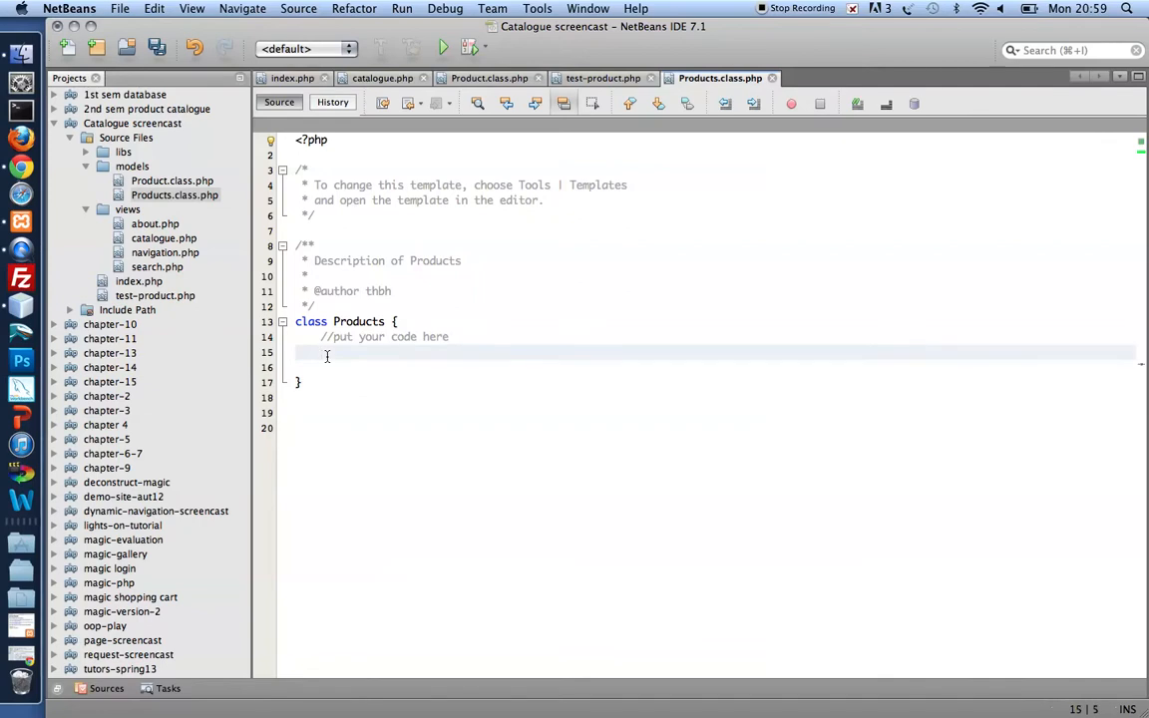
type("function ")
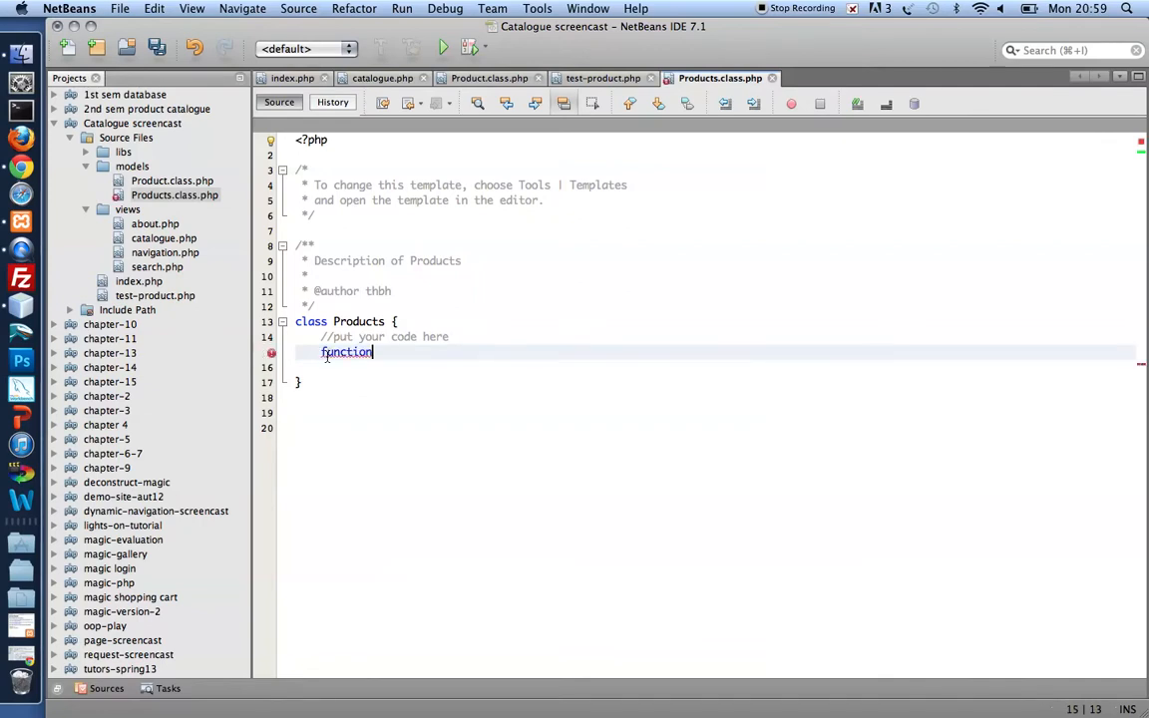
type("getById")
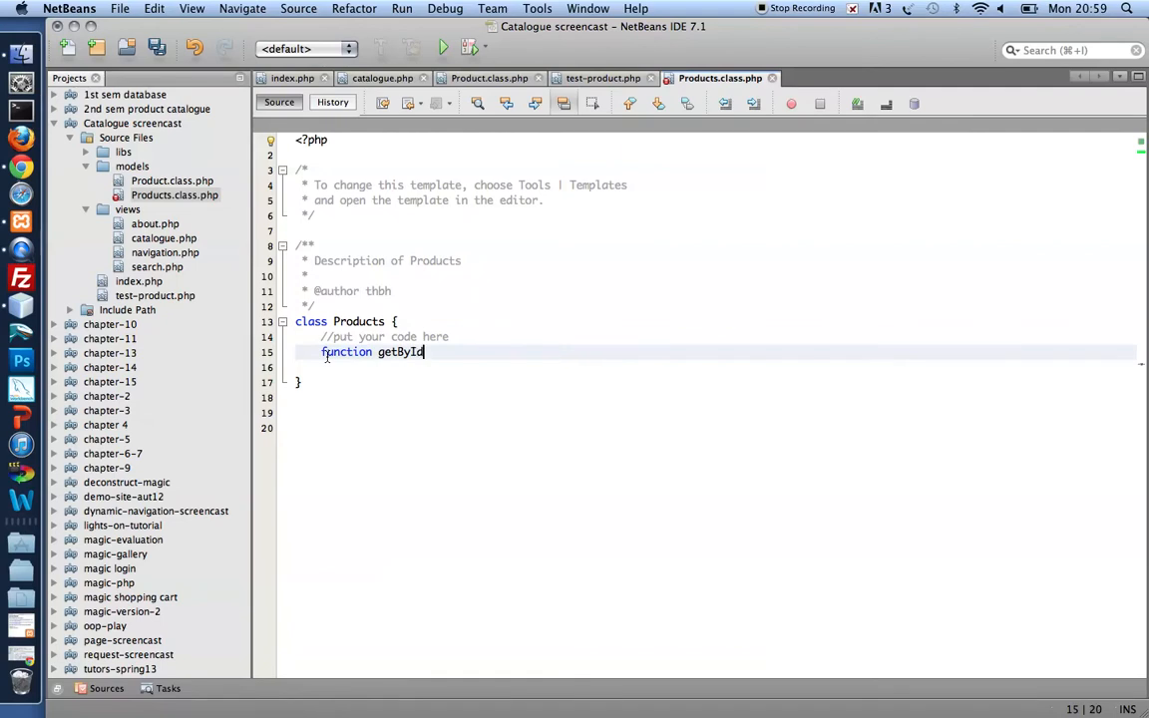
type("(")
Step: Add an empty getById method taking the $unsafeId parameter
key("Right")
type("{")
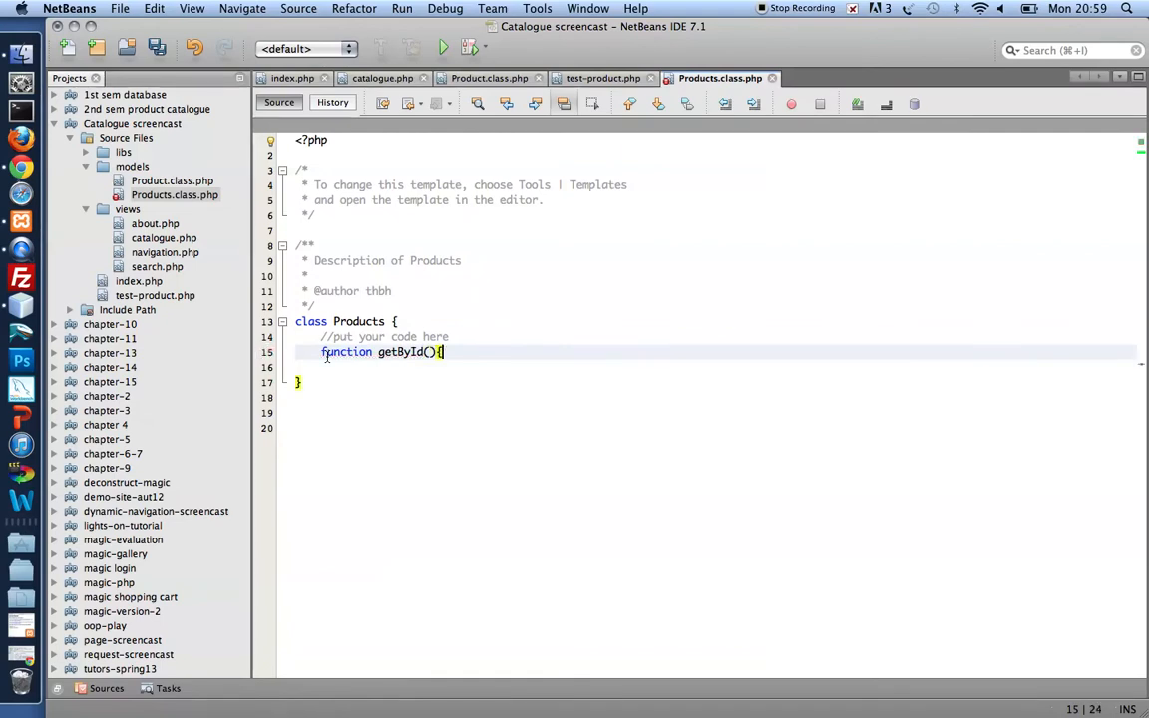
key("Return")
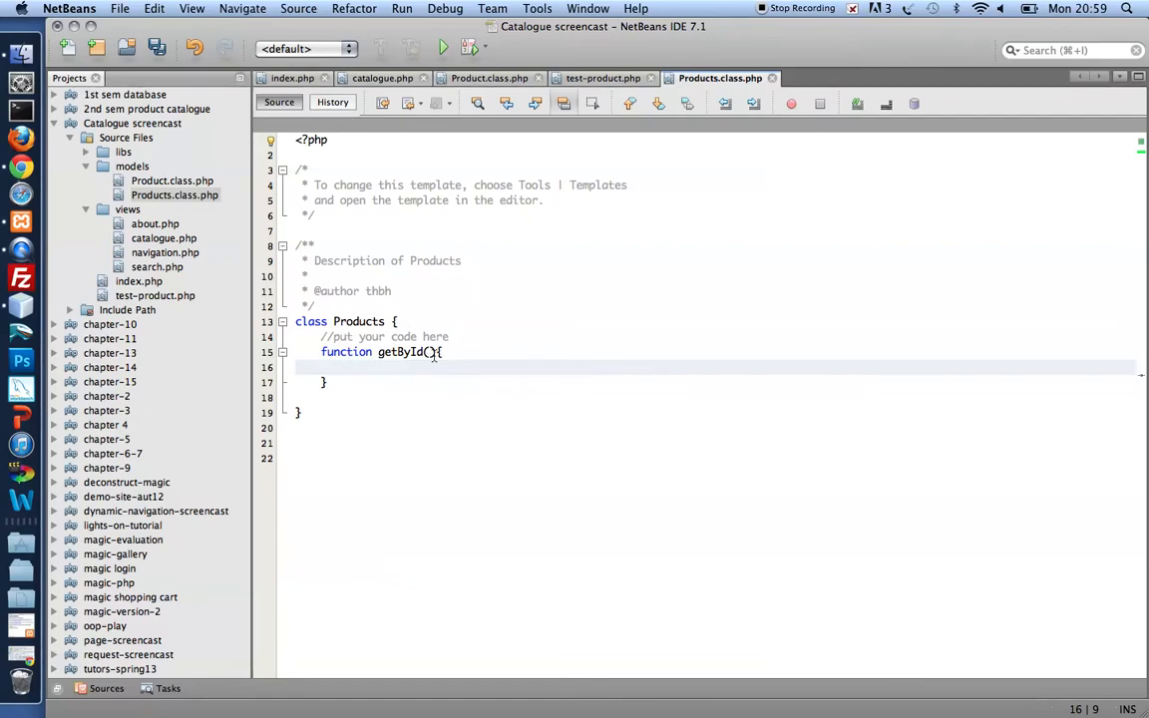
left_click(432, 355)
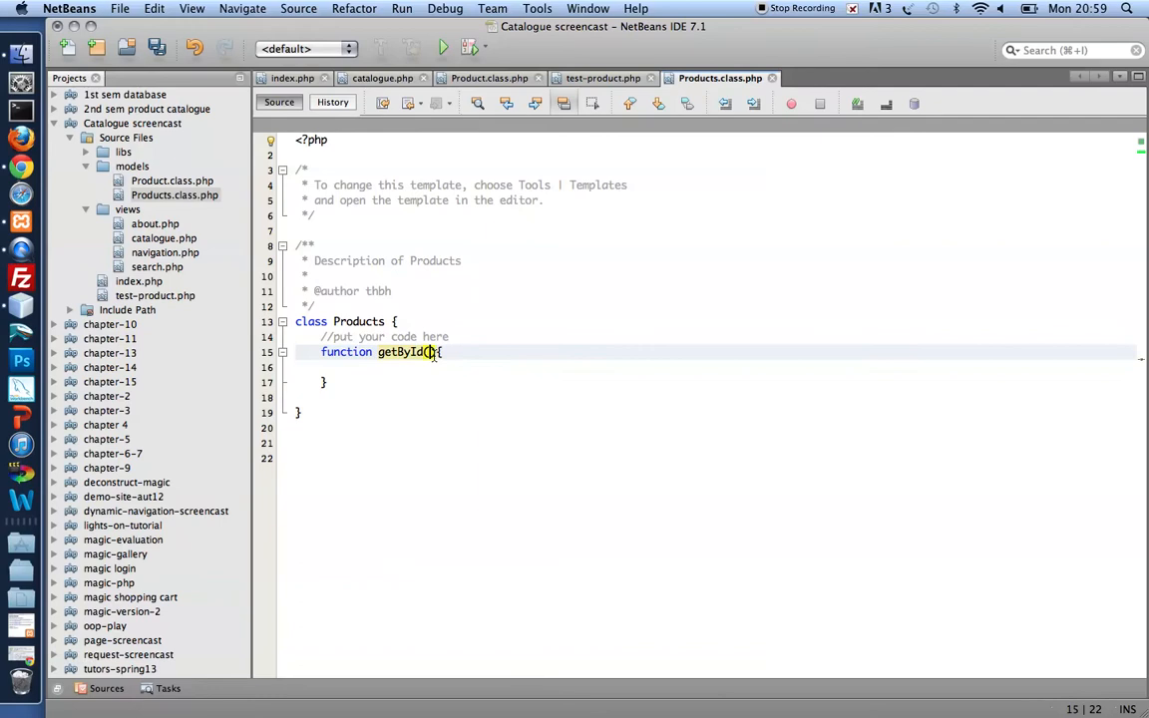
type("$unsa")
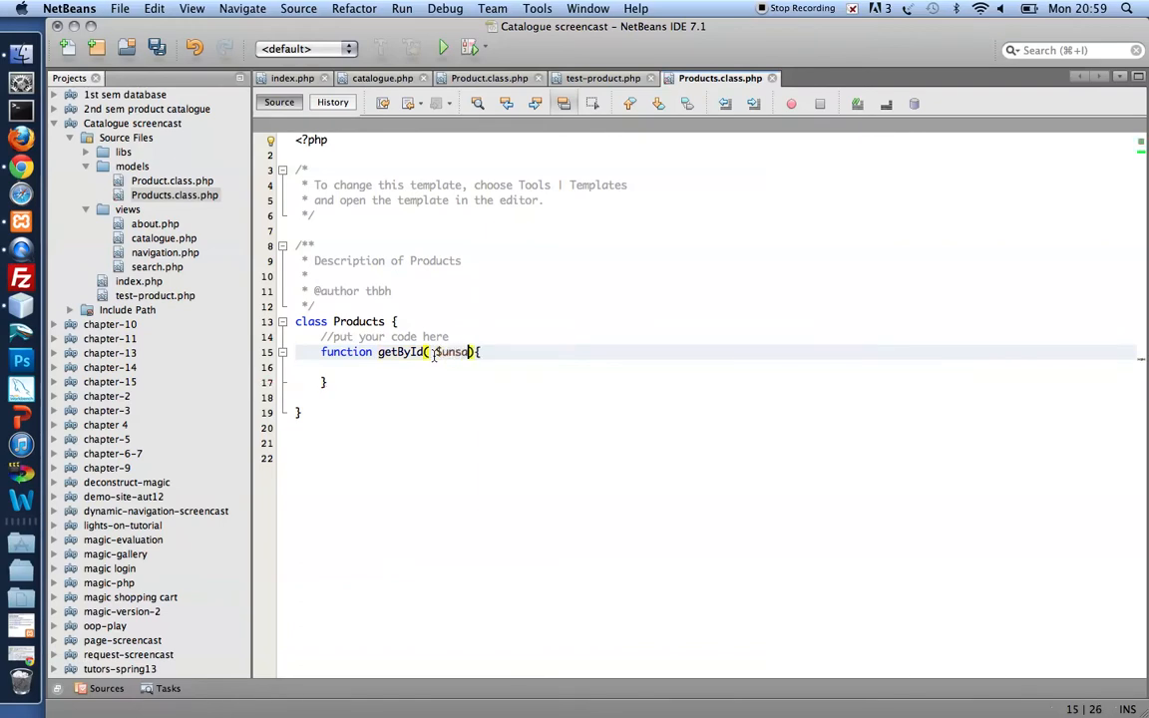
type("feId")
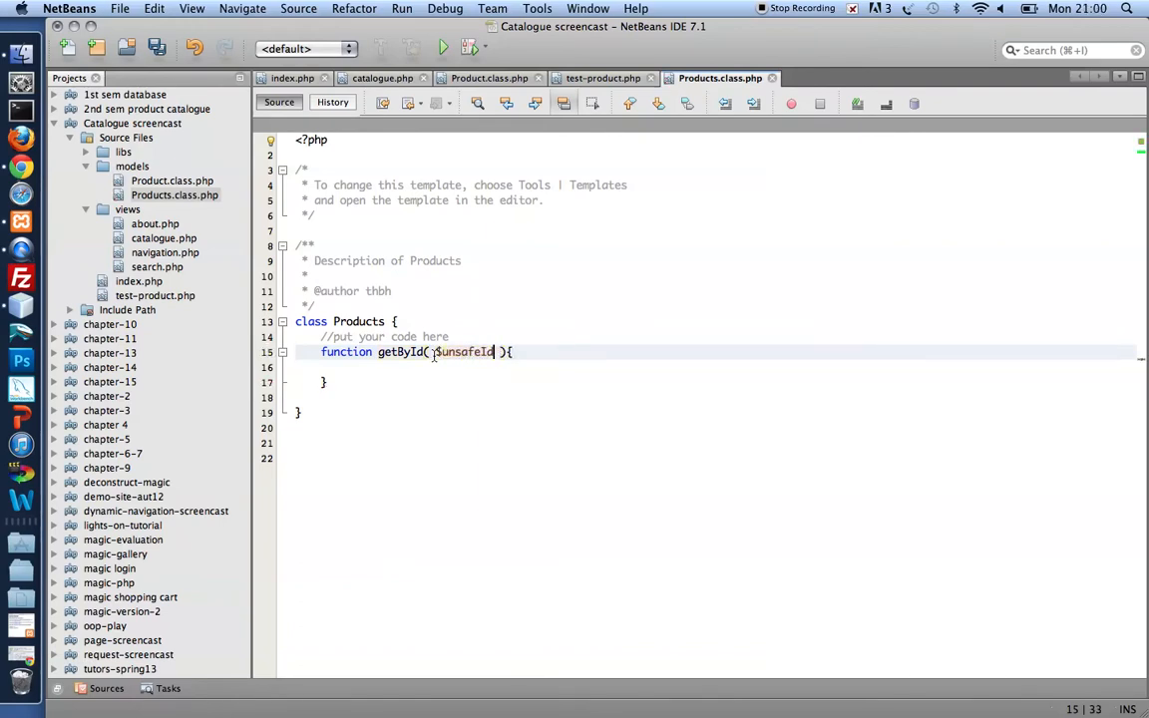
key("Down")
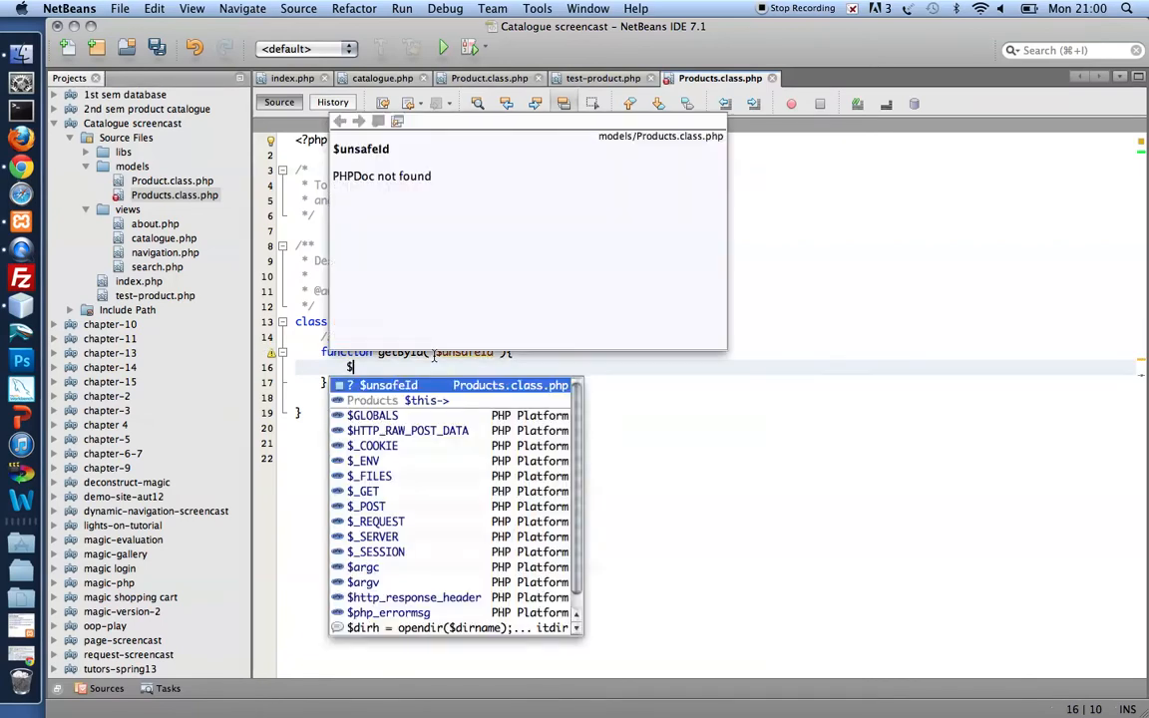
type("s")
key("BackSpace")
key("BackSpace")
key("BackSpace")
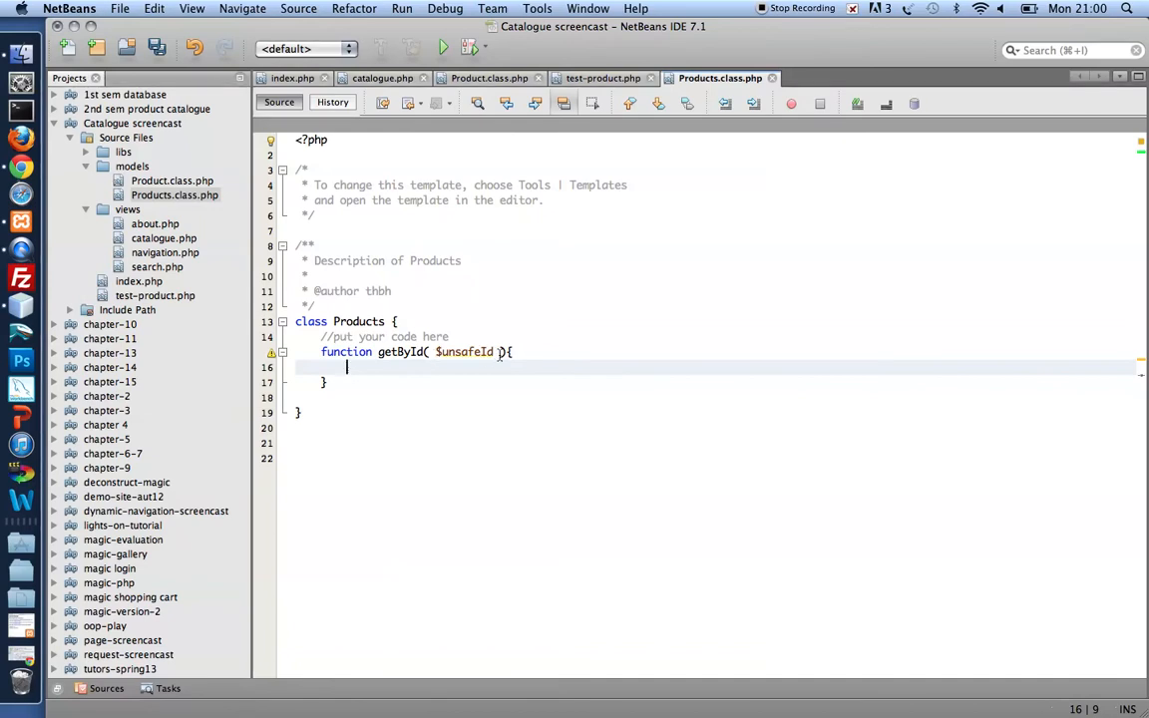
type("$id = ")
type("$this")
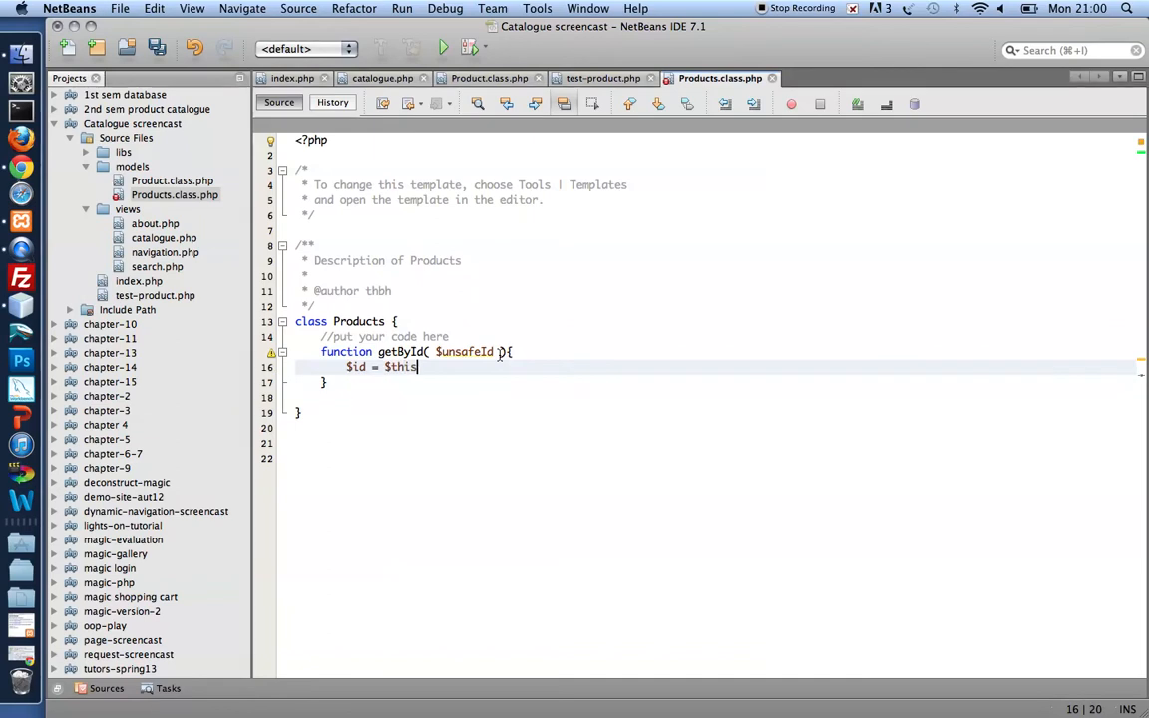
type("->db")
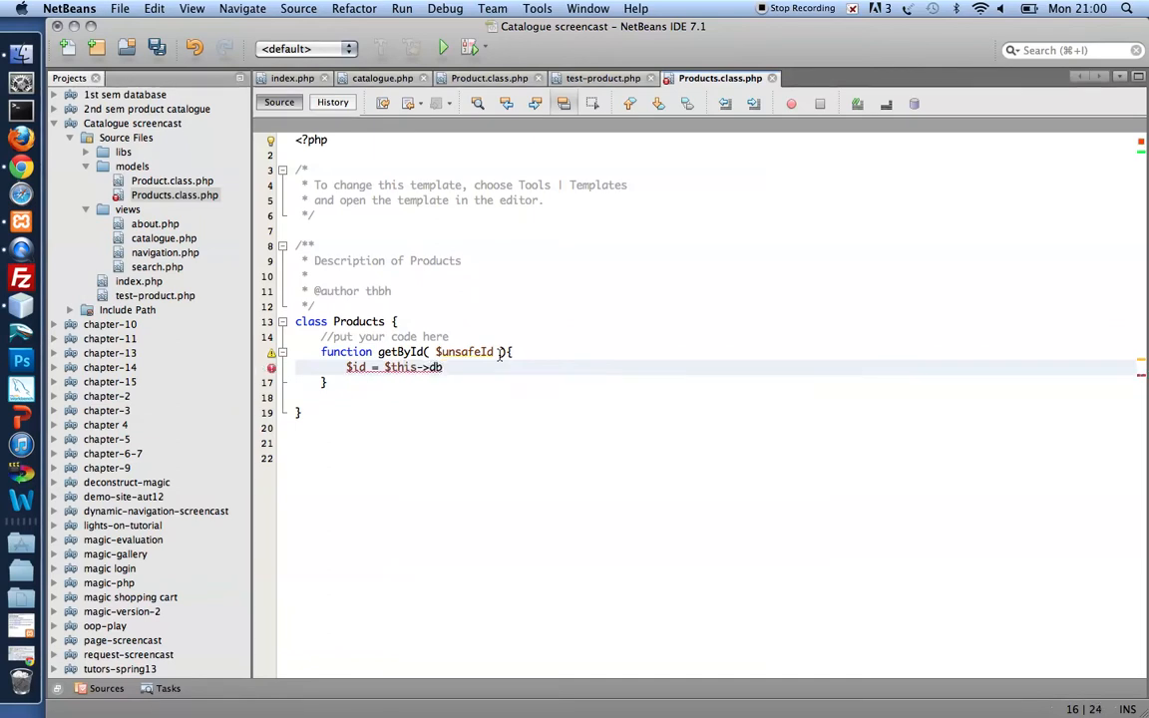
type("->")
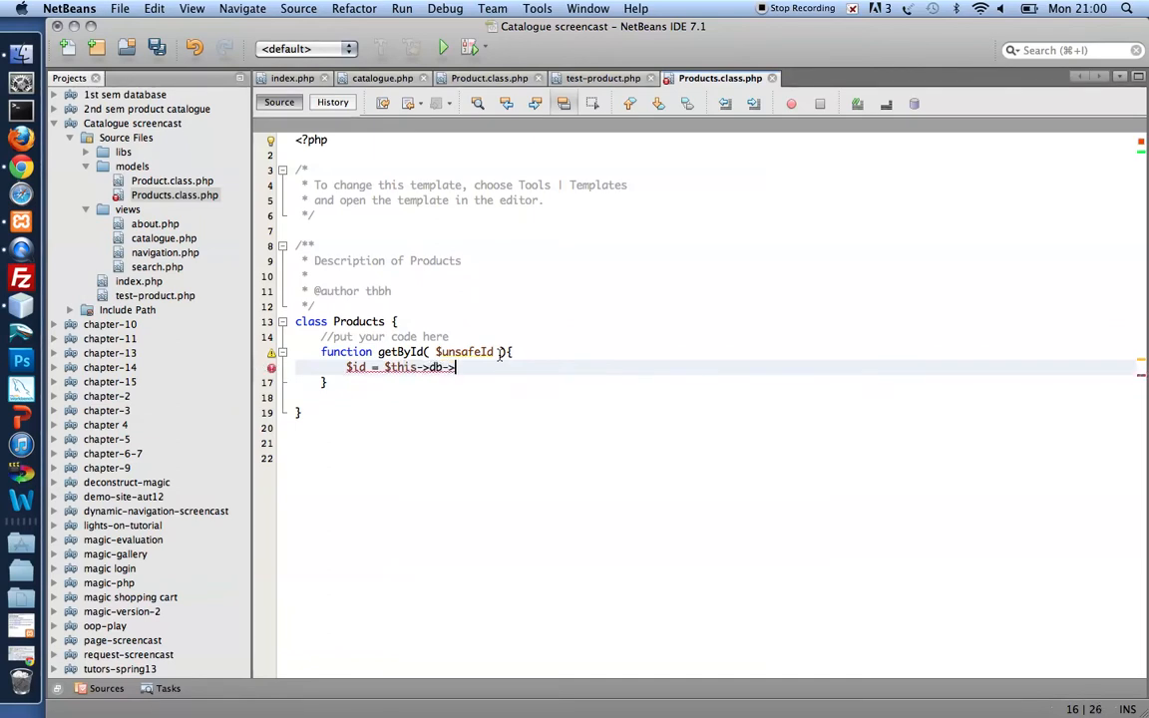
type("escapeS")
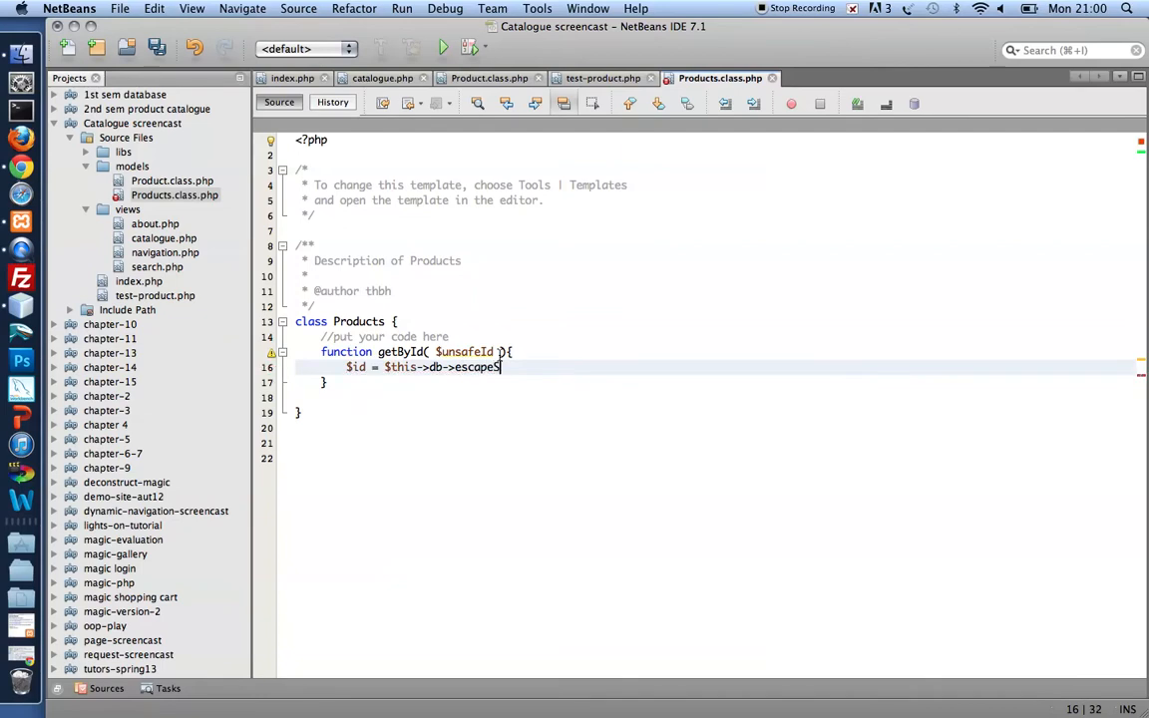
type("tring(")
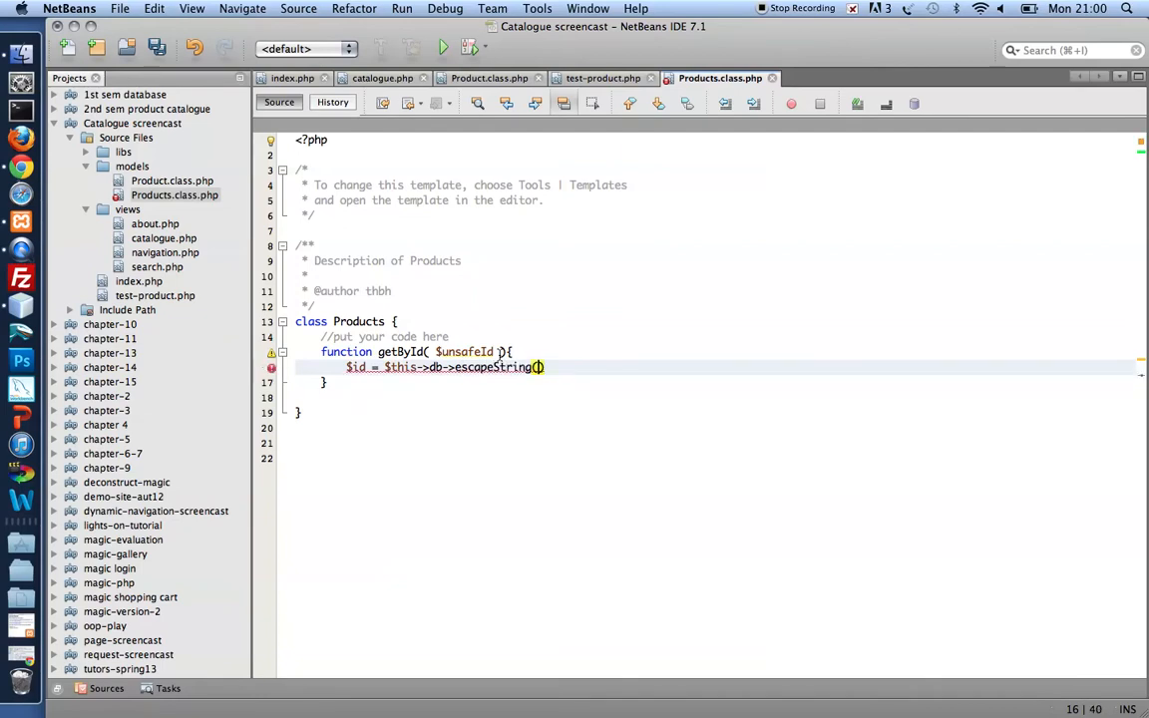
type("$unsafeId")
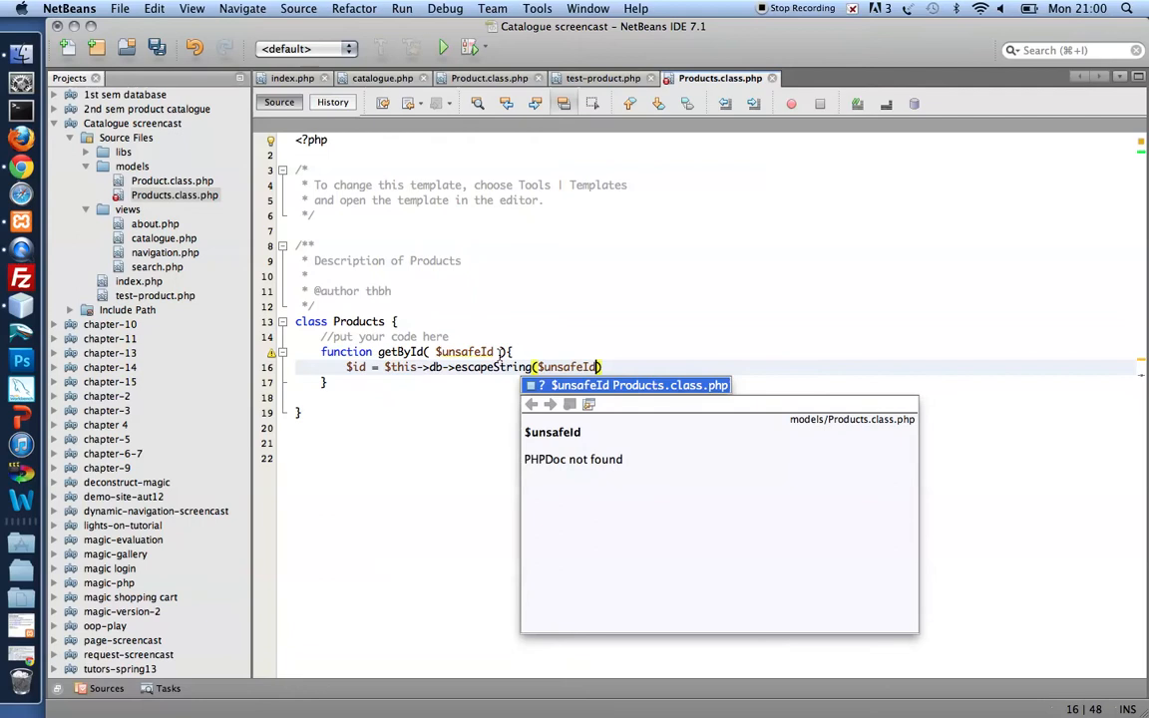
type(");")
Step: Store $this->db->escapeString($unsafeId) in $id as getById's first line
key("Return")
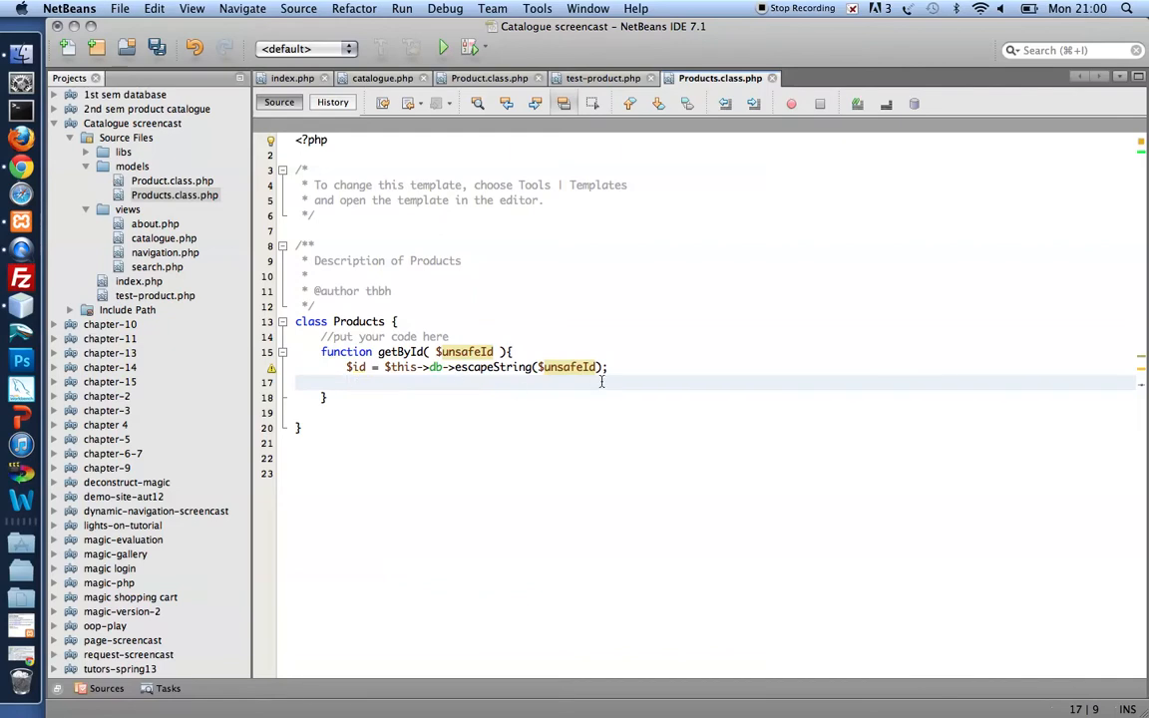
left_click_drag(616, 367, 280, 369)
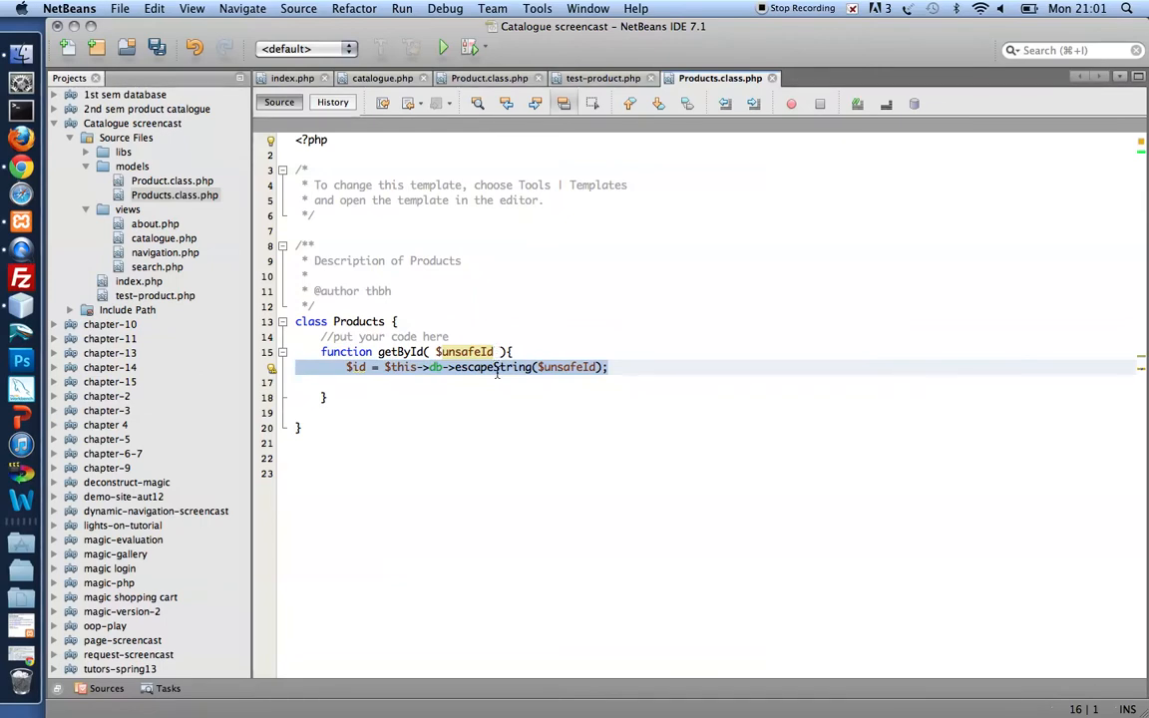
Step: Build the $sql SELECT query with WHERE product_id = '$id' in quotes
left_click(352, 383)
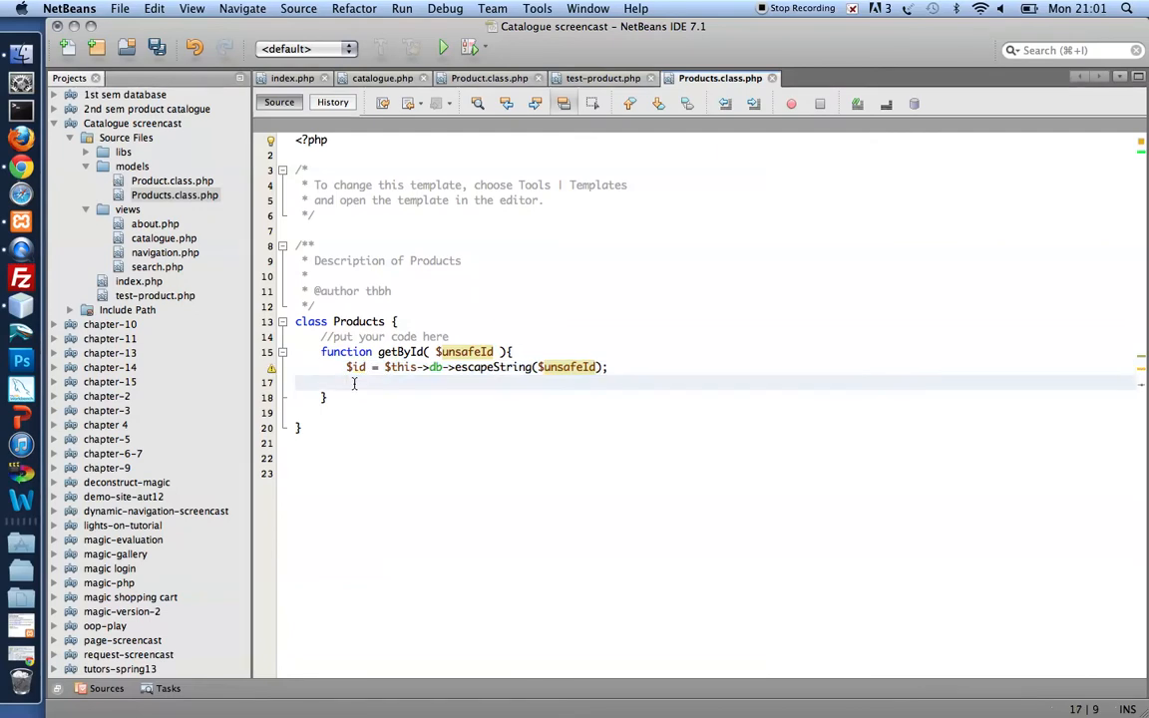
type("$sql =")
type("\"")
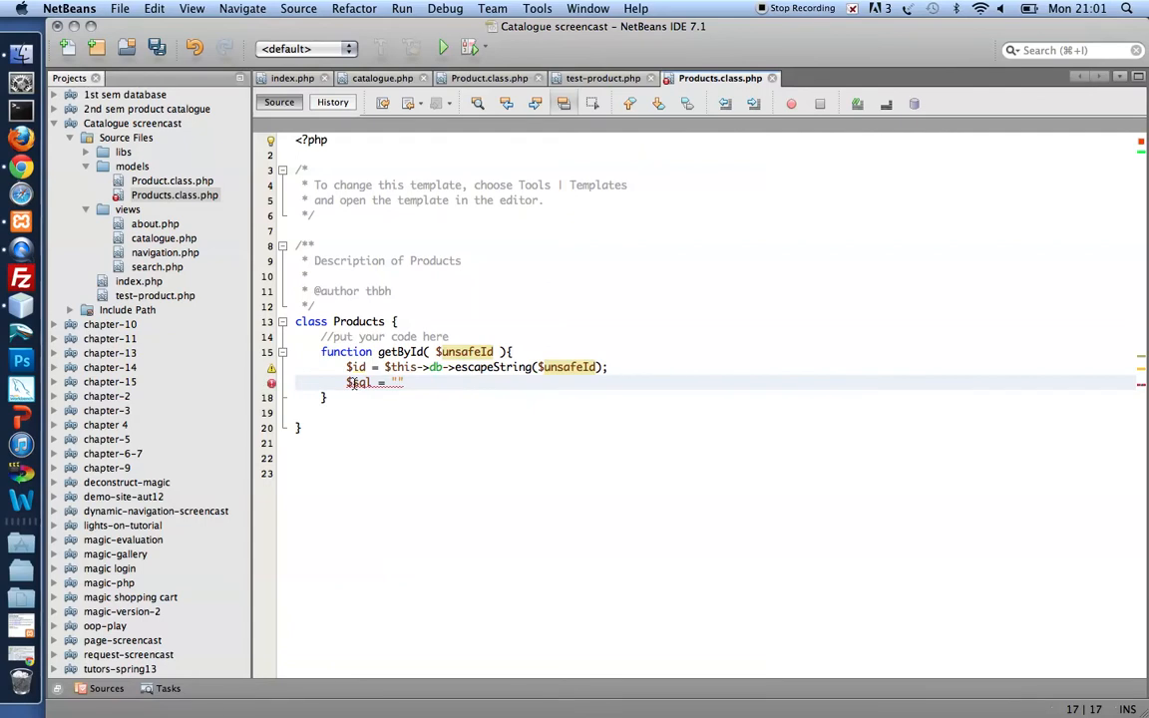
type("SELECT * FROM product")
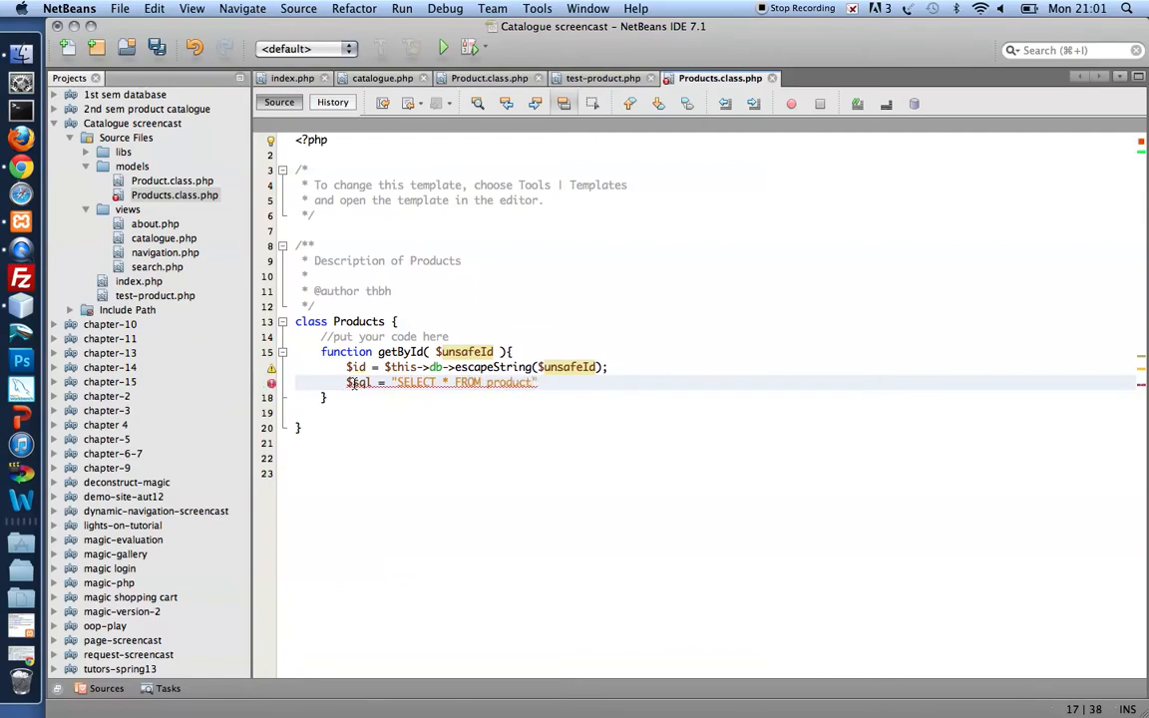
type("WHERE")
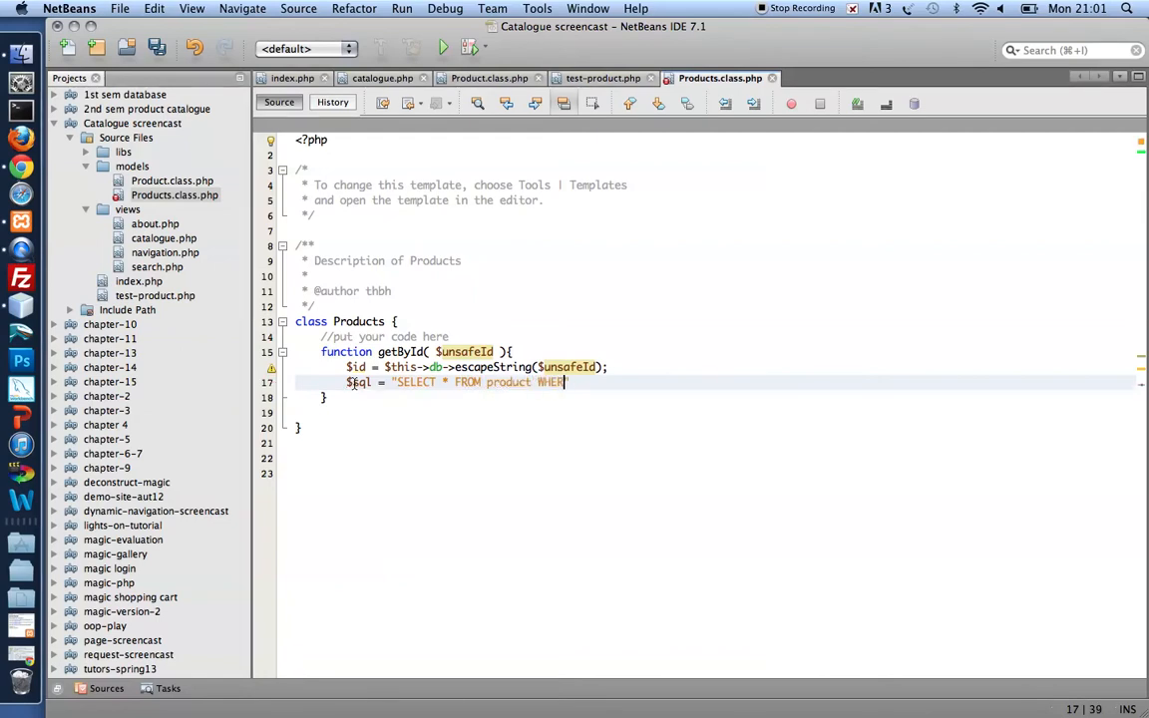
type(" product")
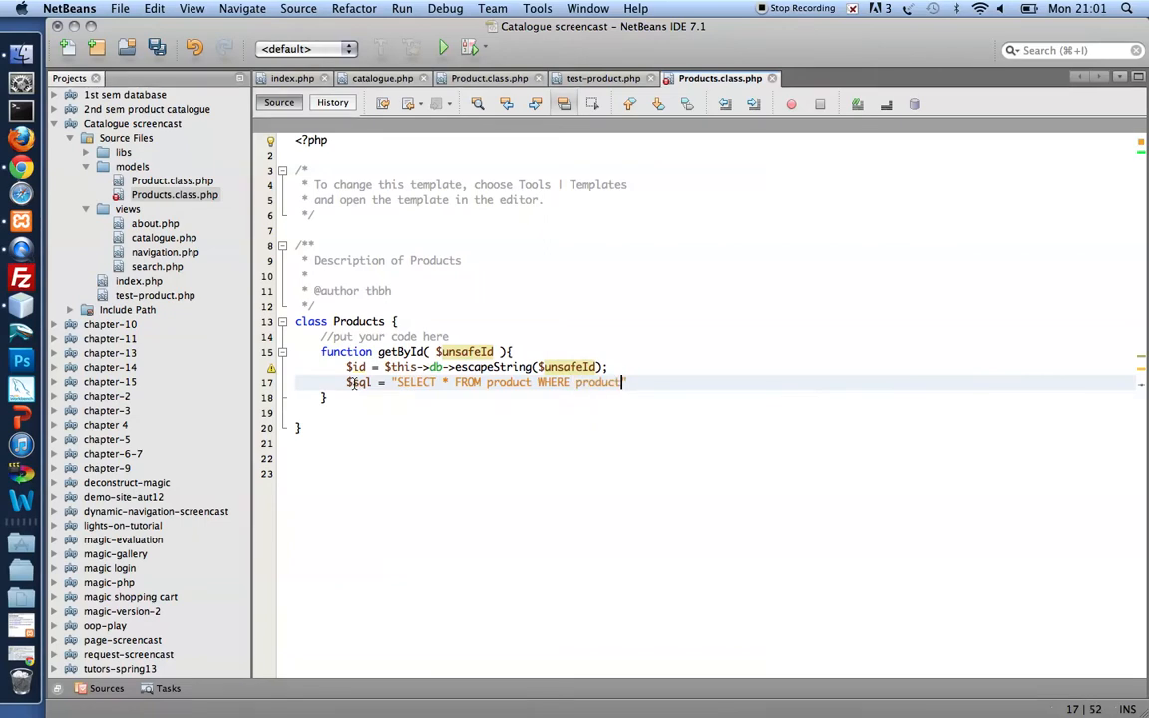
type("_id = ")
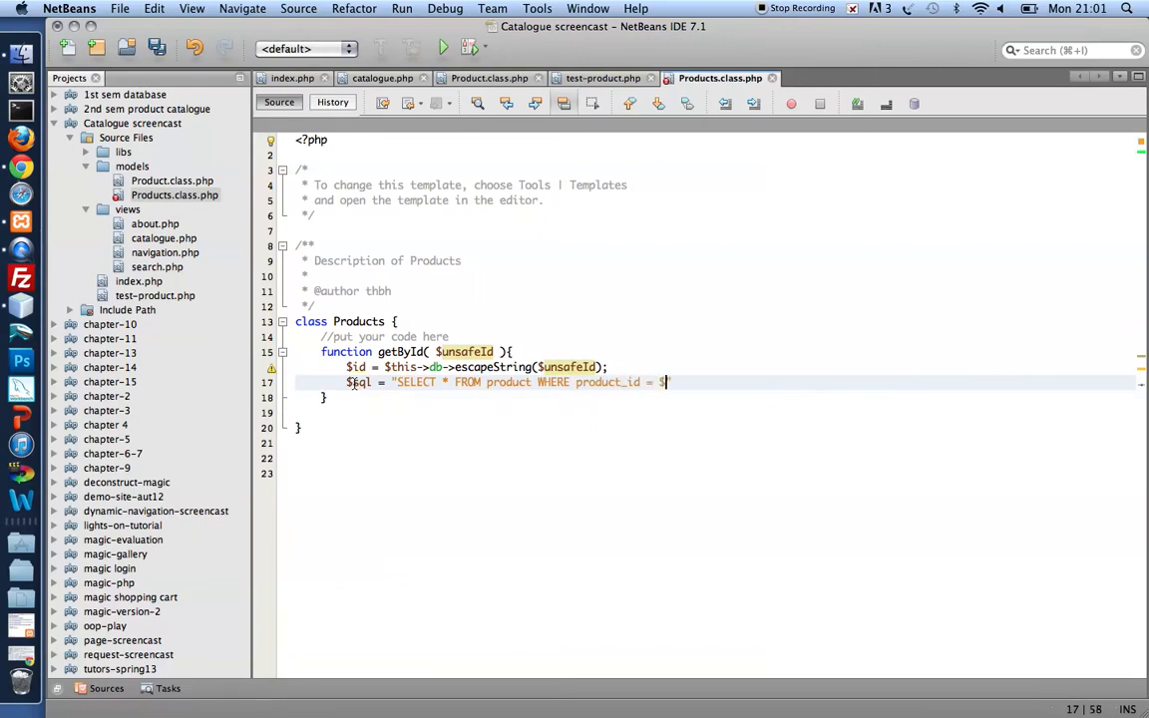
type("$id")
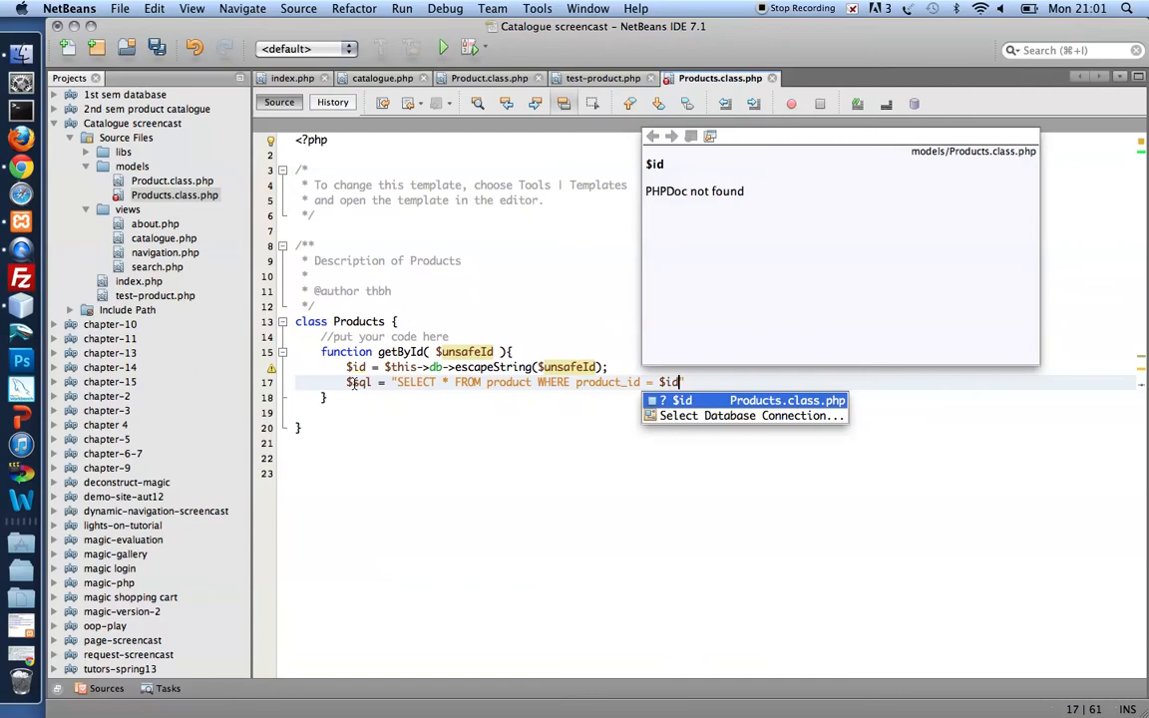
key("Left")
type("'")
key("Left")
key("Left")
key("Left")
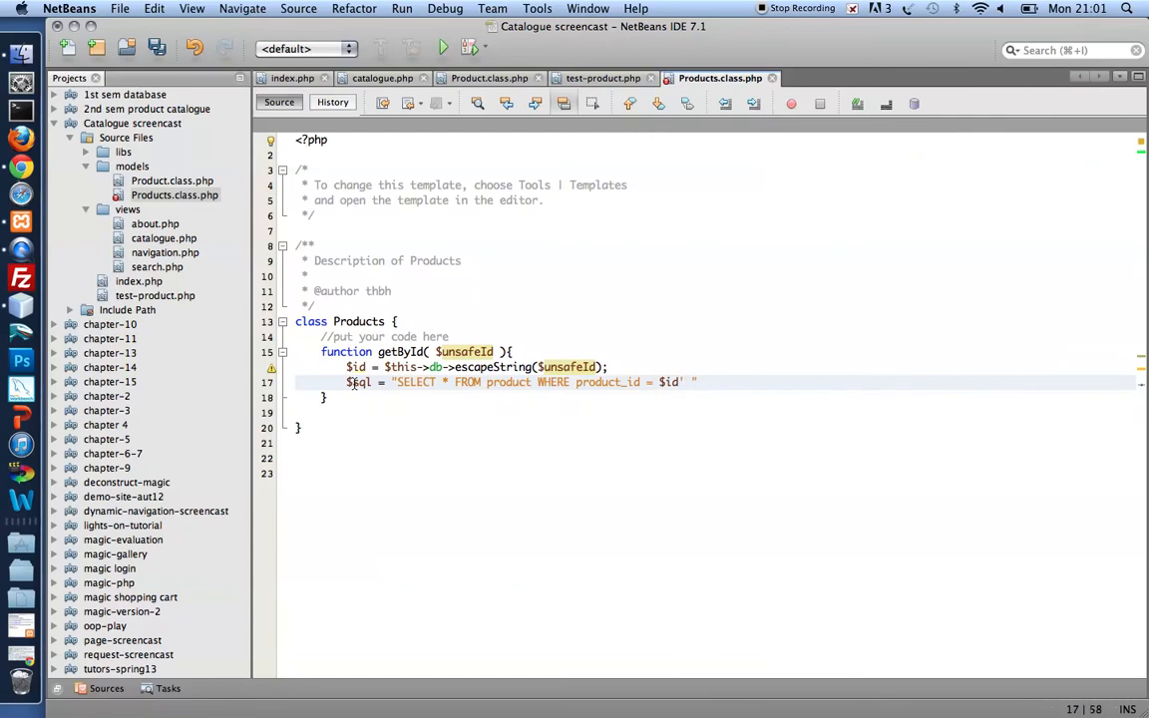
type("'")
key("Right")
key("Right")
key("Right")
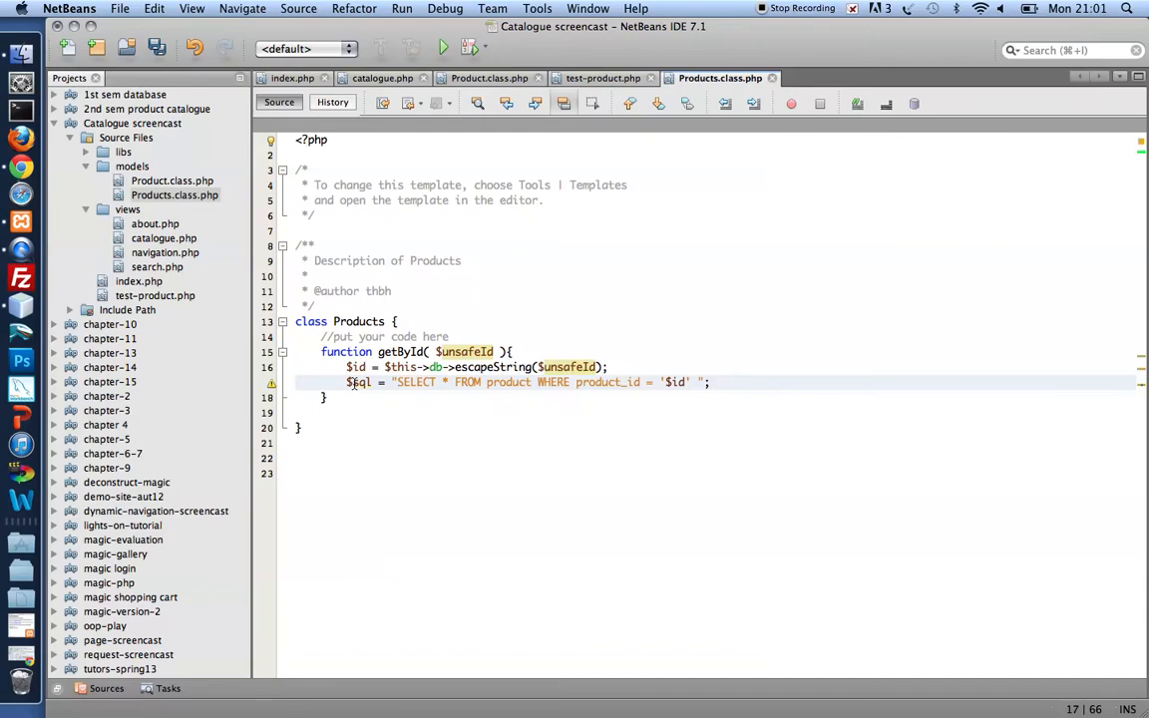
key("Return")
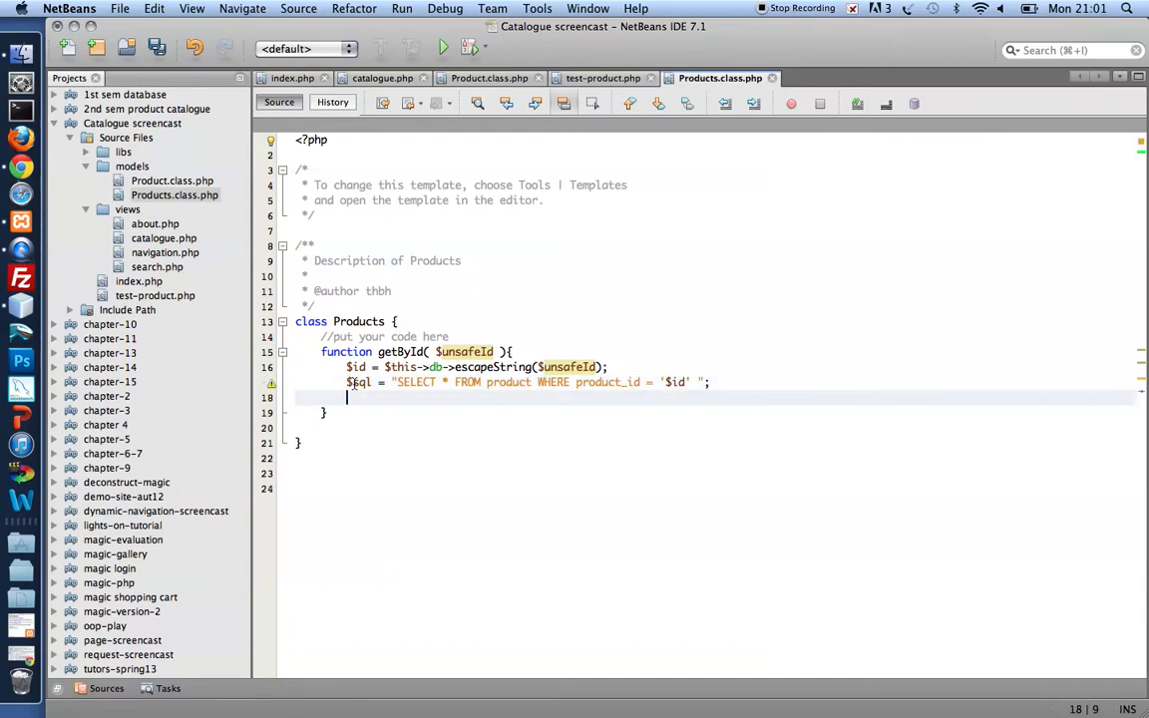
type("$this->d")
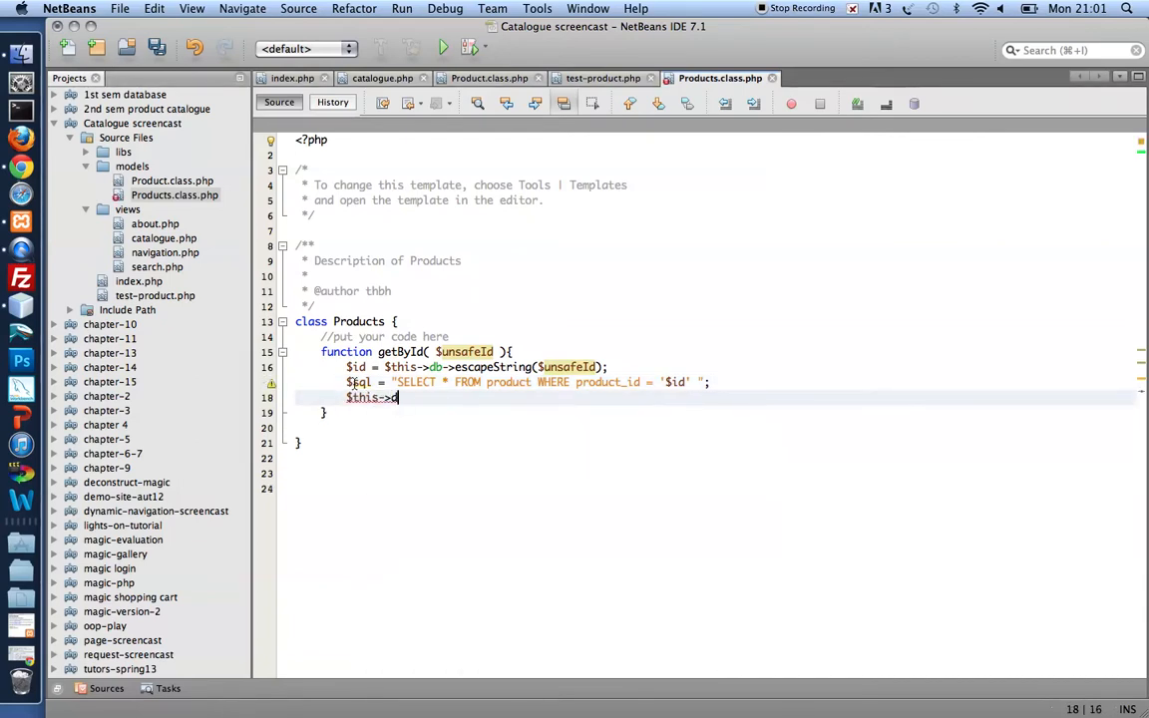
type("b->get")
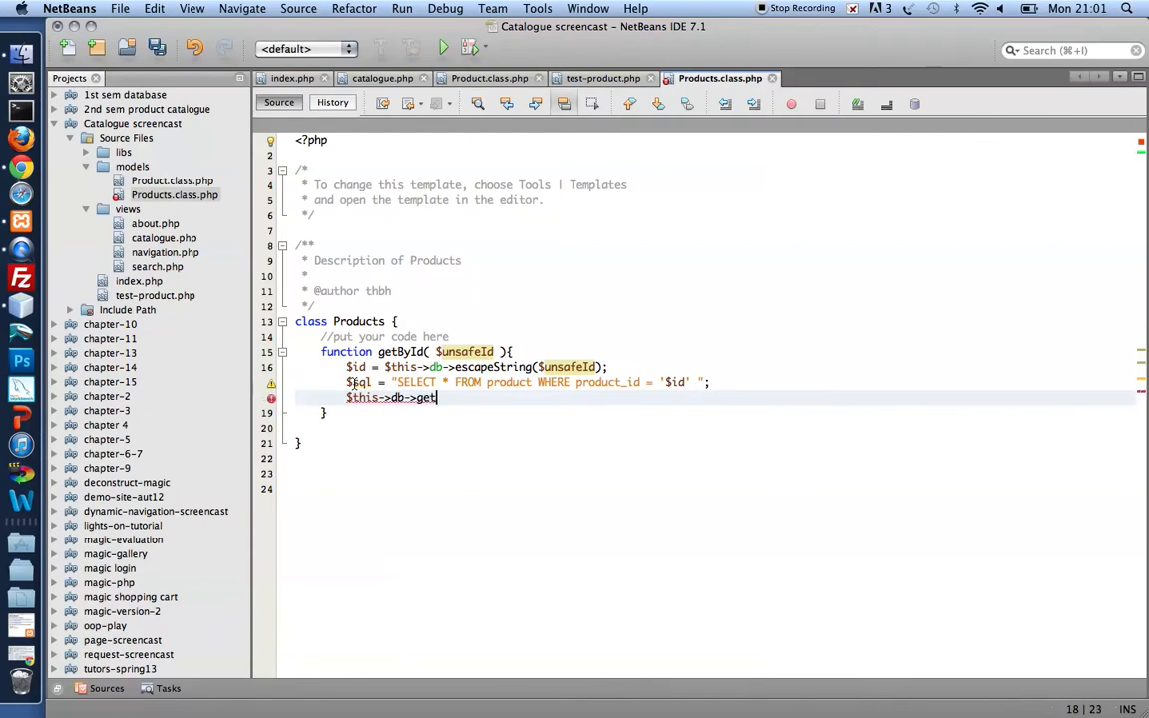
type("D")
type("ata")
type("()")
type("$sql")
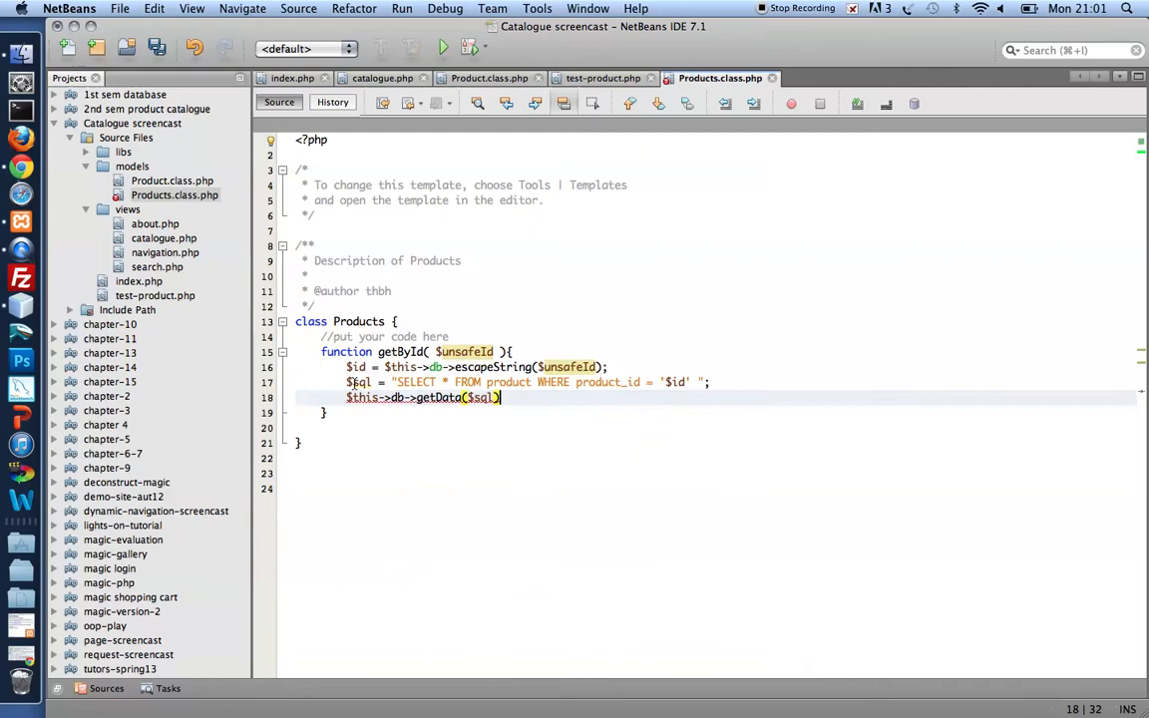
type(");")
Step: Store $this->db->getData($sql) in $result on the following line
left_click(347, 398)
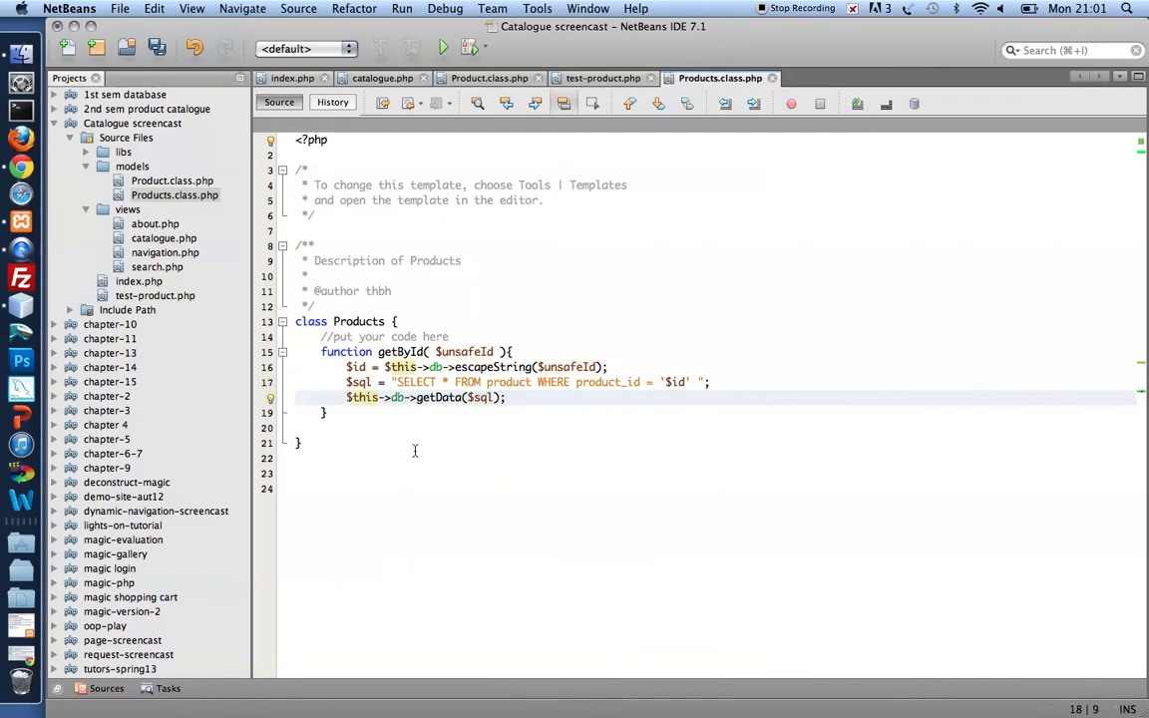
type("$result")
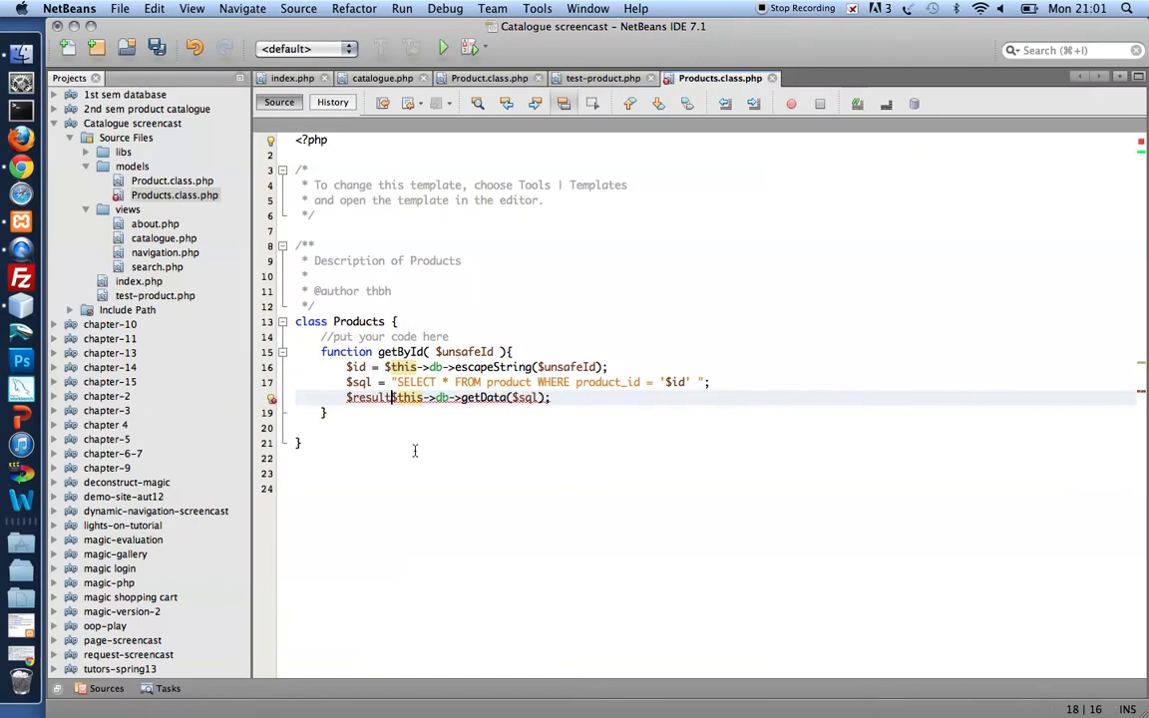
type(" =")
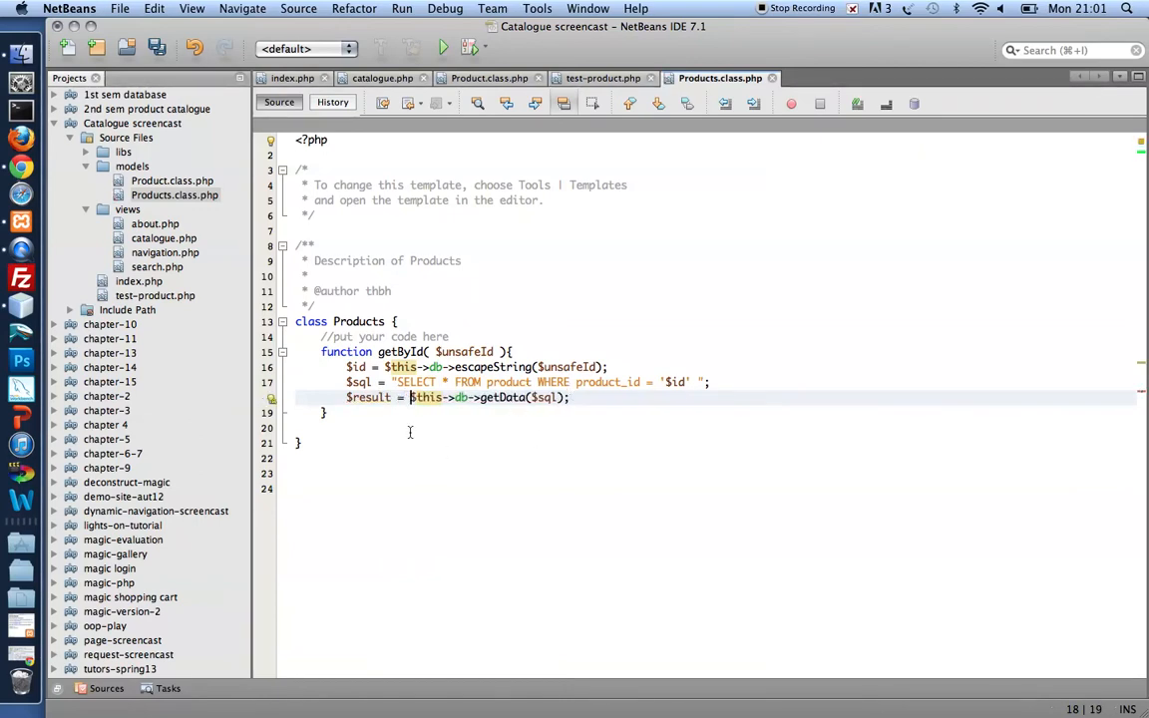
left_click(583, 397)
key("Return")
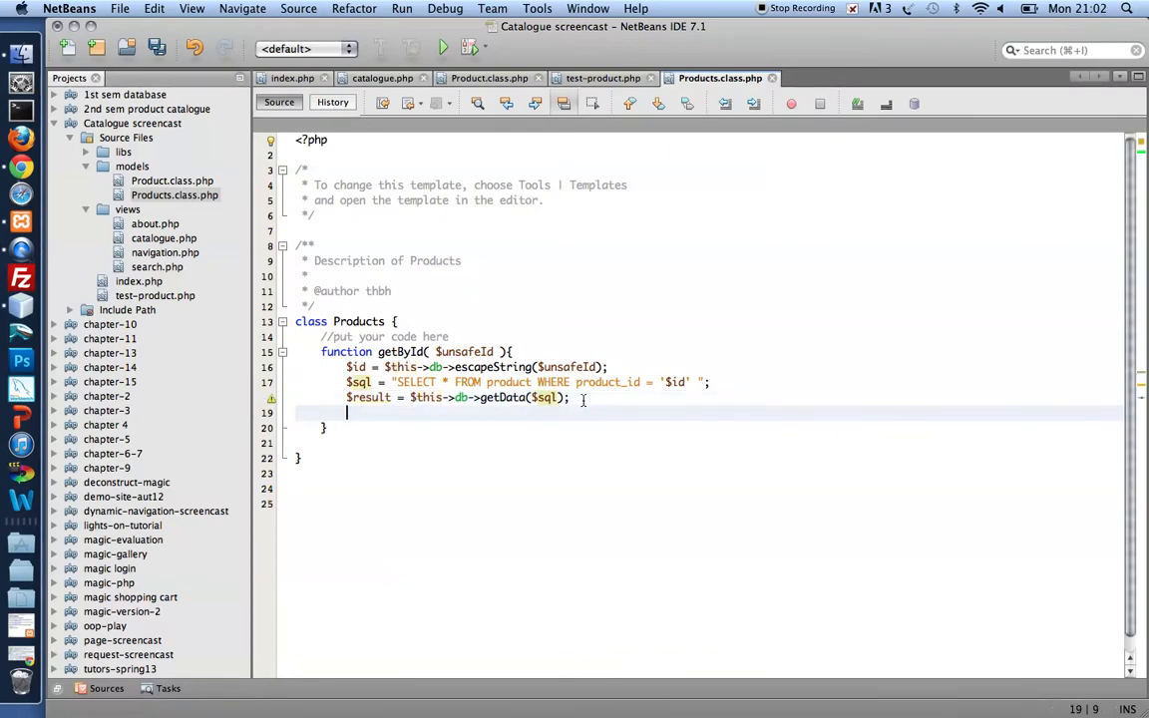
left_click_drag(707, 382, 396, 382)
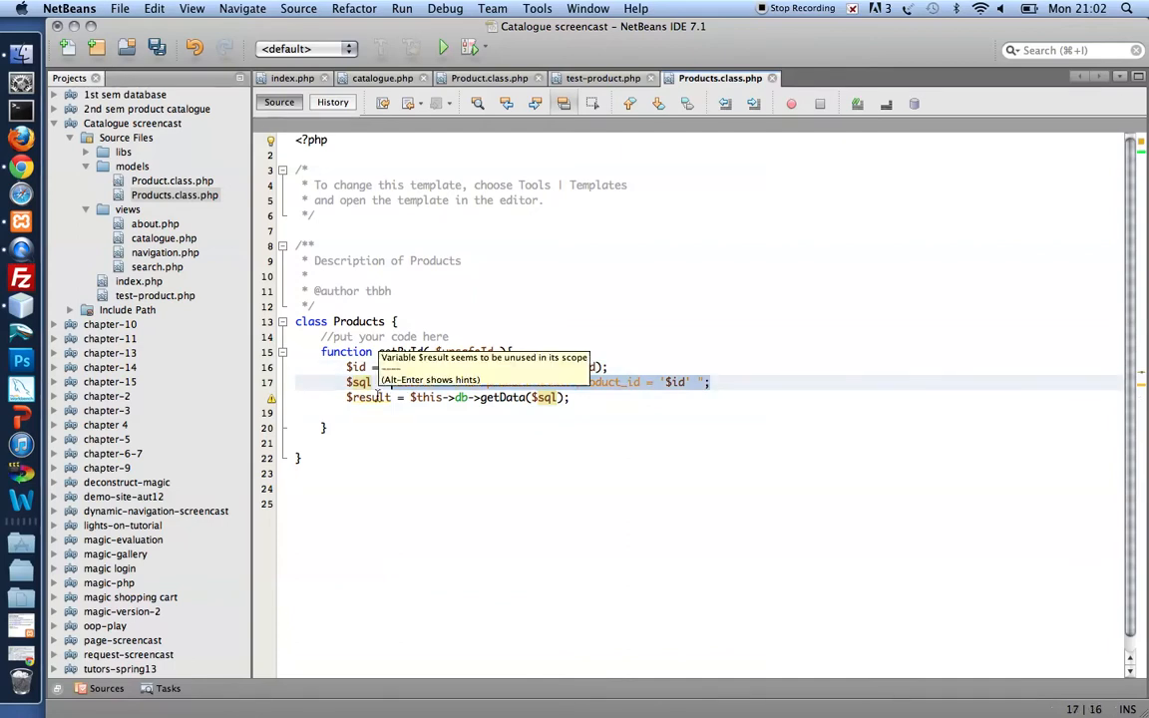
Step: Fetch $row with $result->getAt(0), build new Product($row) and return $product
left_click(364, 416)
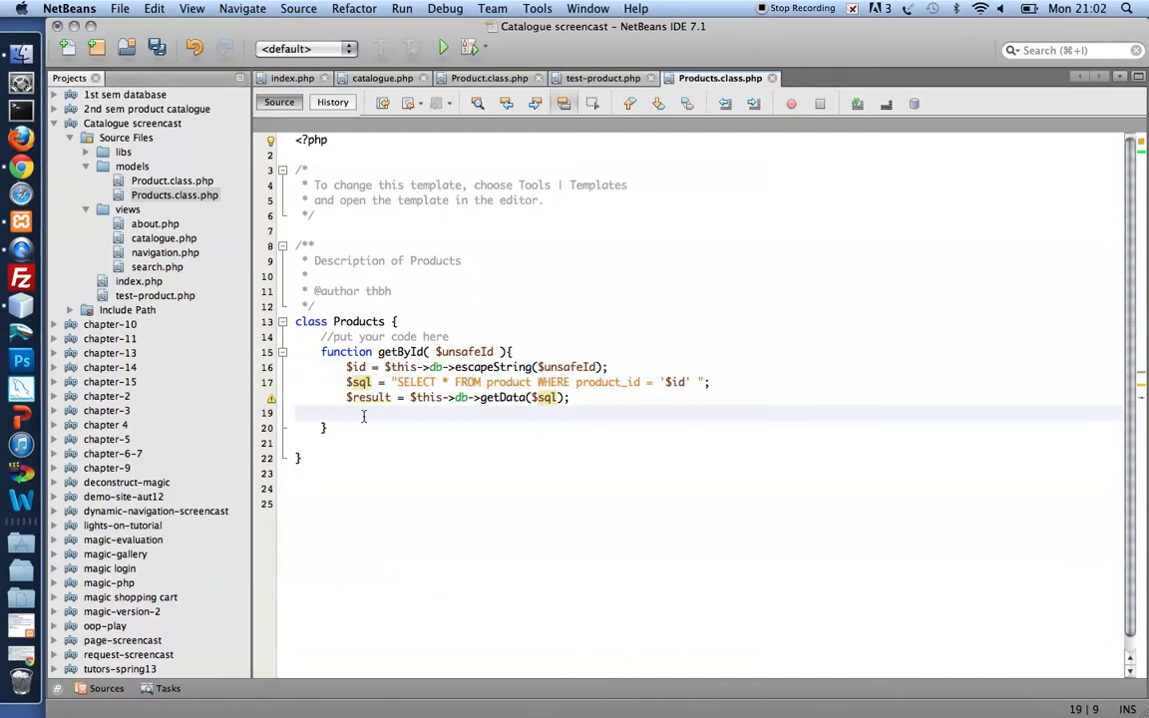
type("$row =")
type("$result")
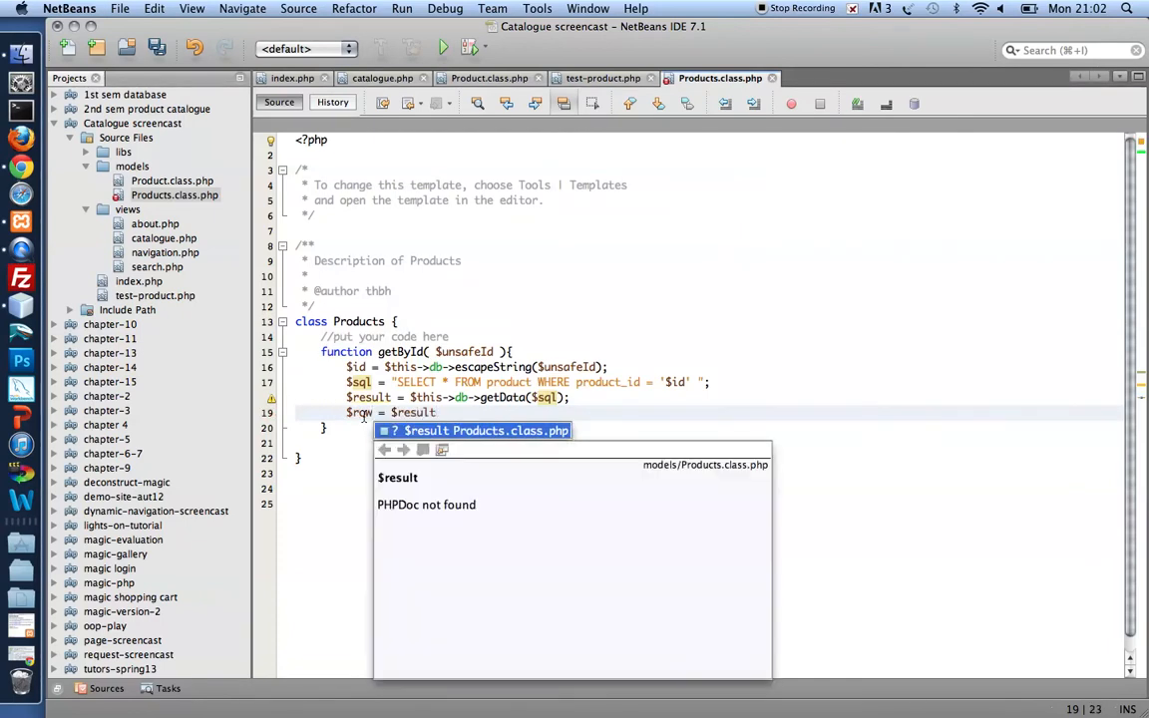
type("->getAt()")
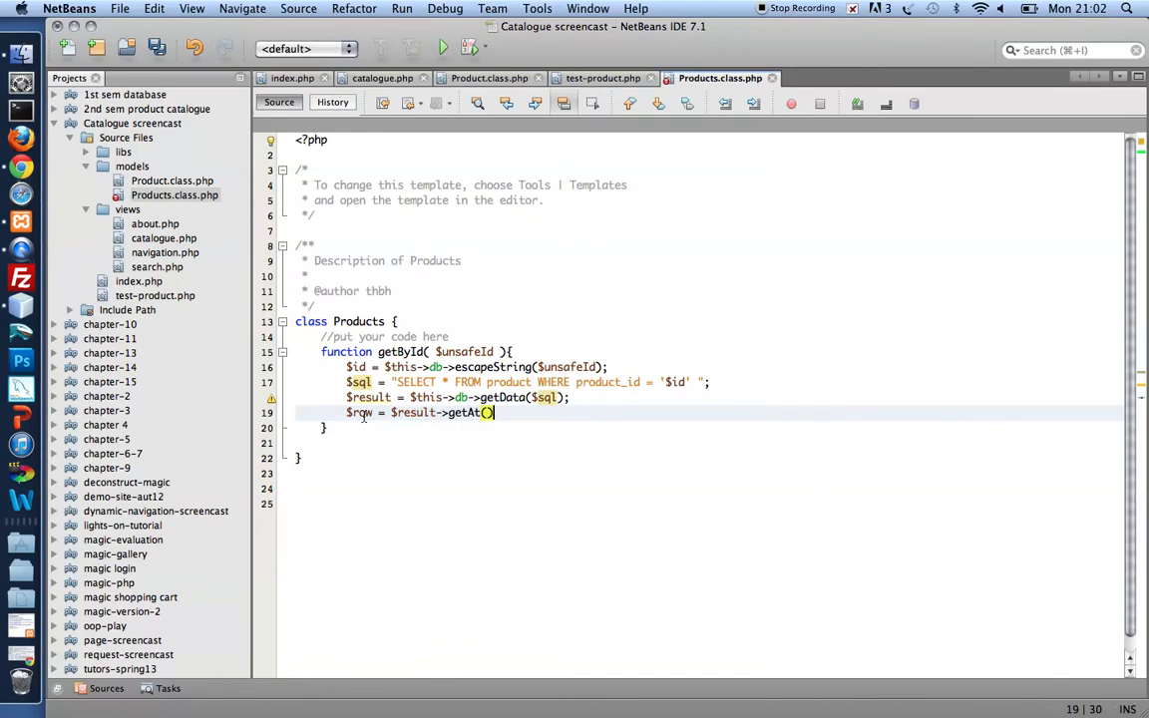
type("0")
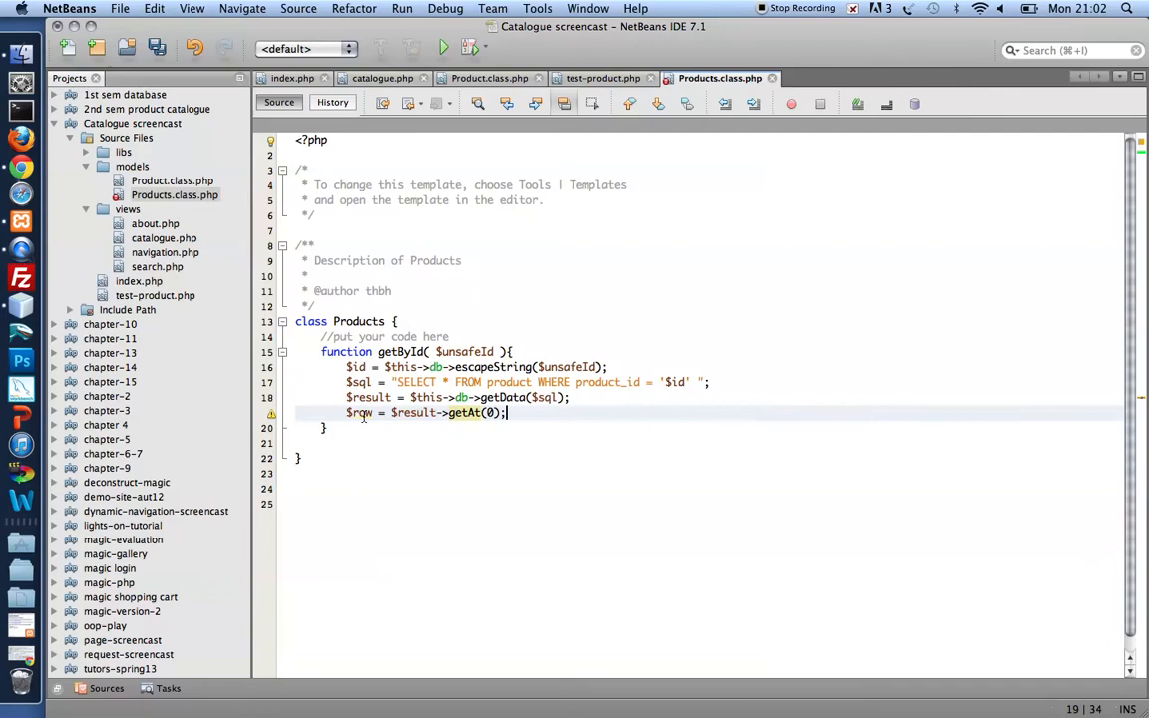
key("Return")
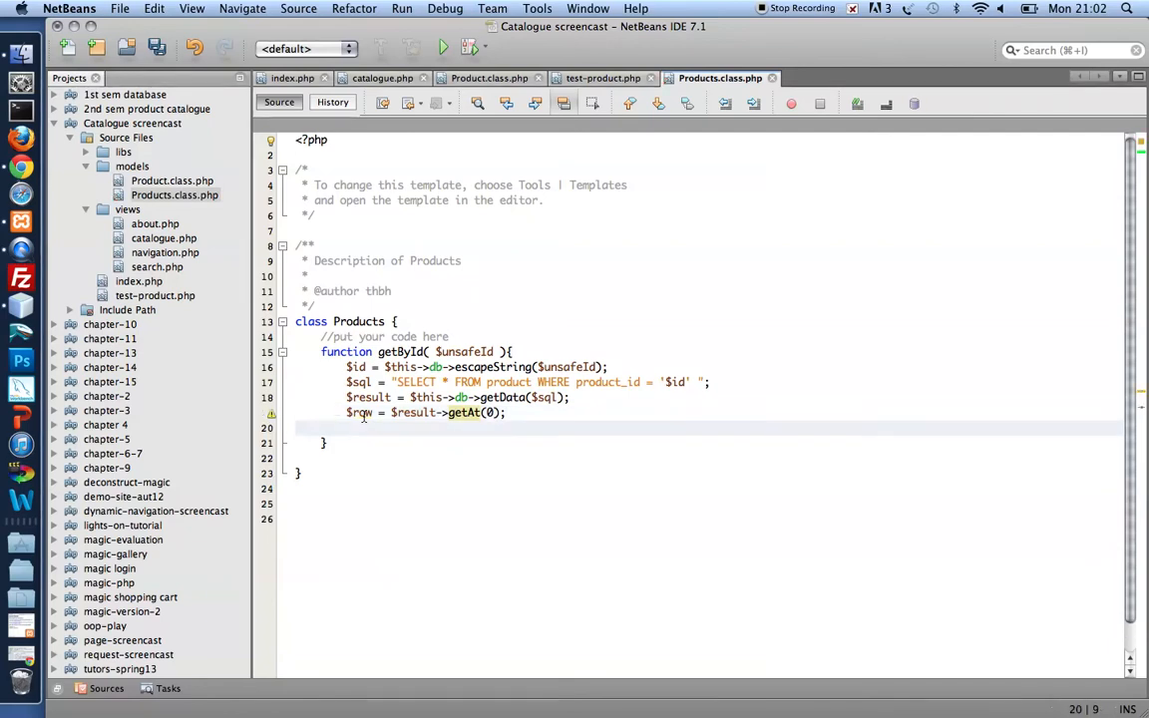
type("$prod")
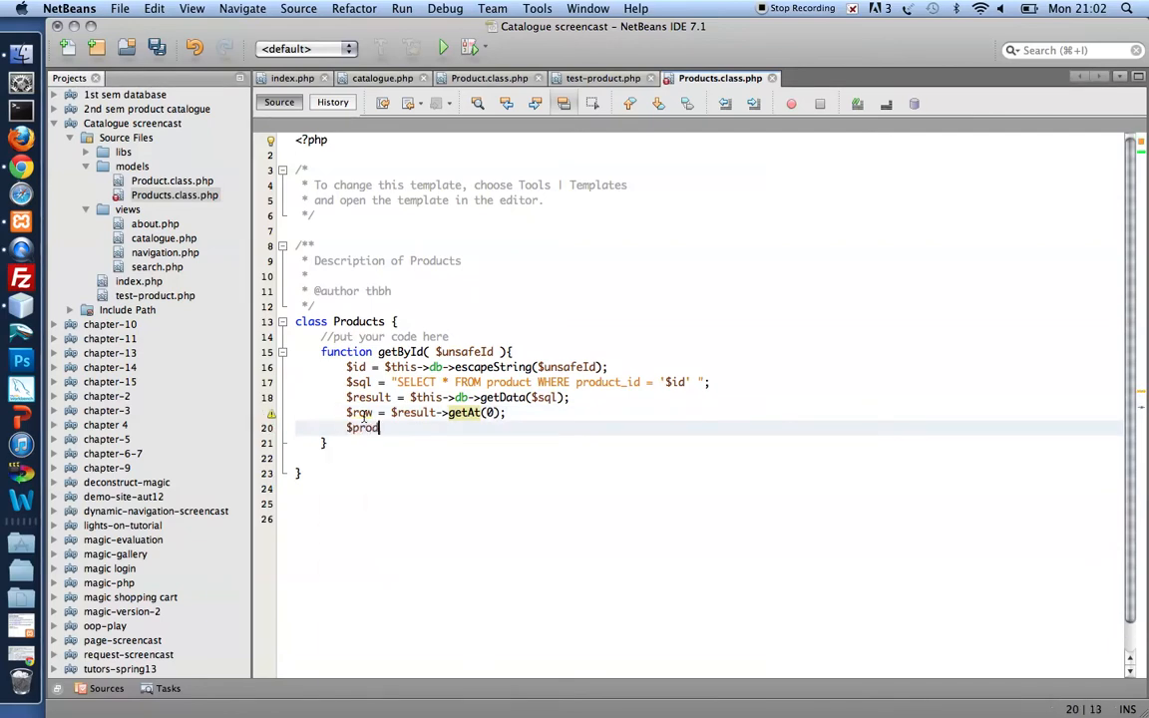
type("uct = new P")
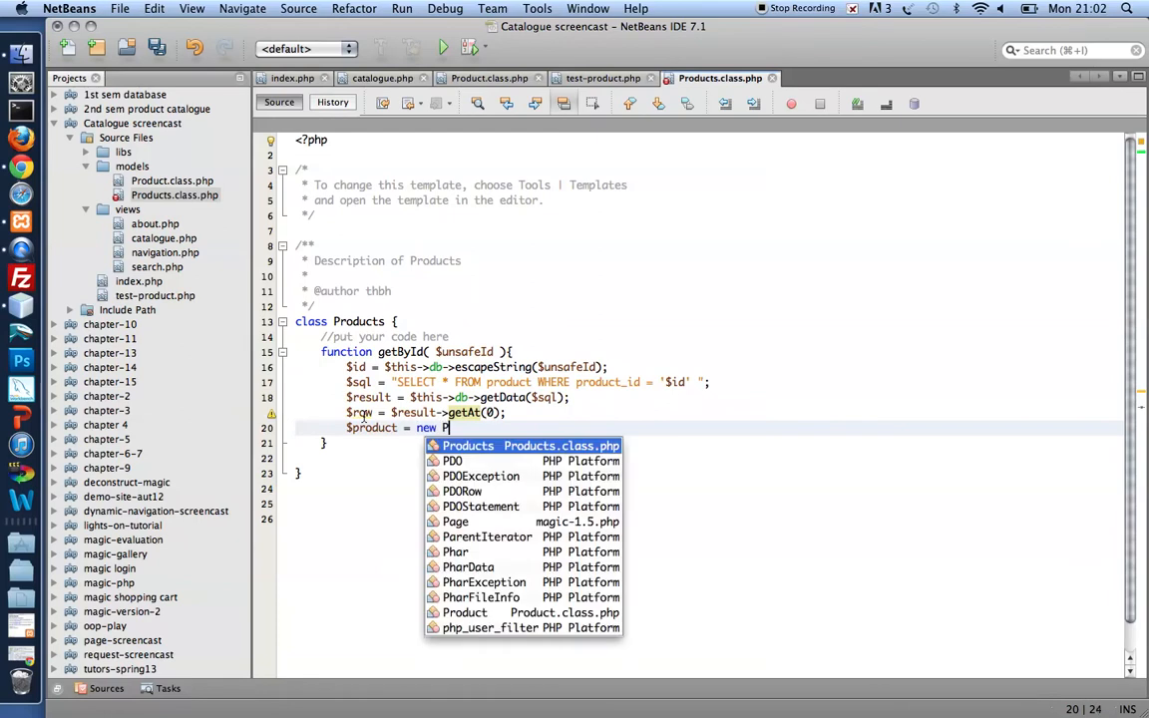
type("roduct(")
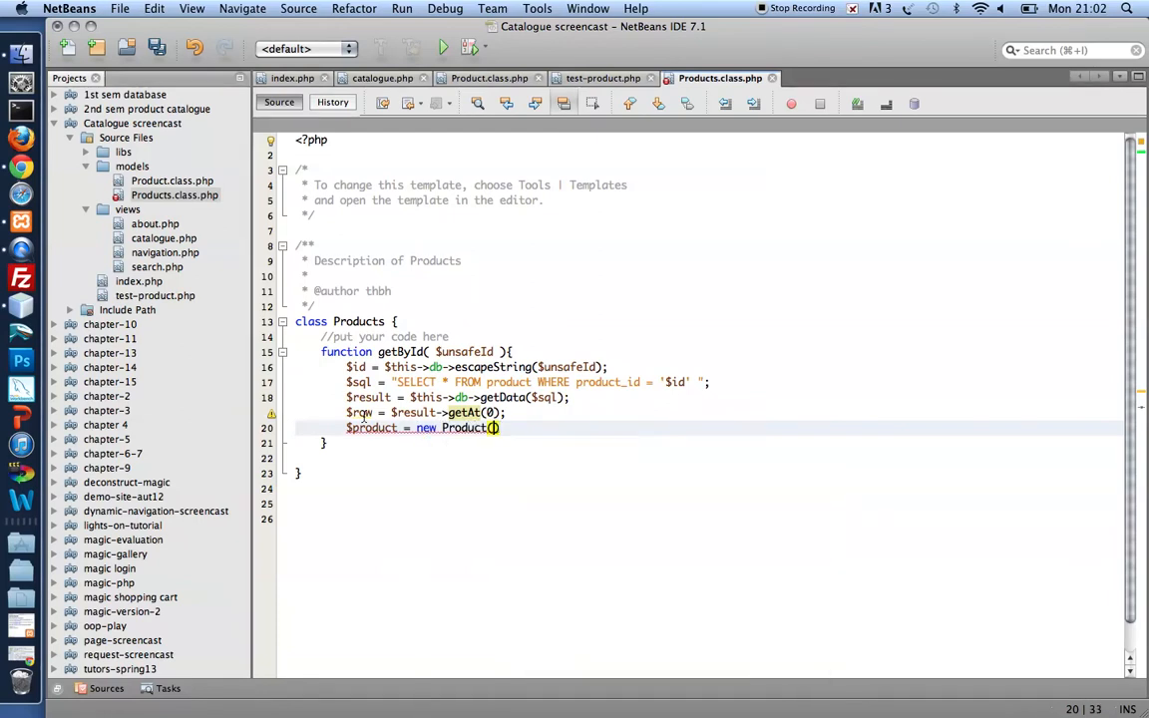
type("$row")
key("End")
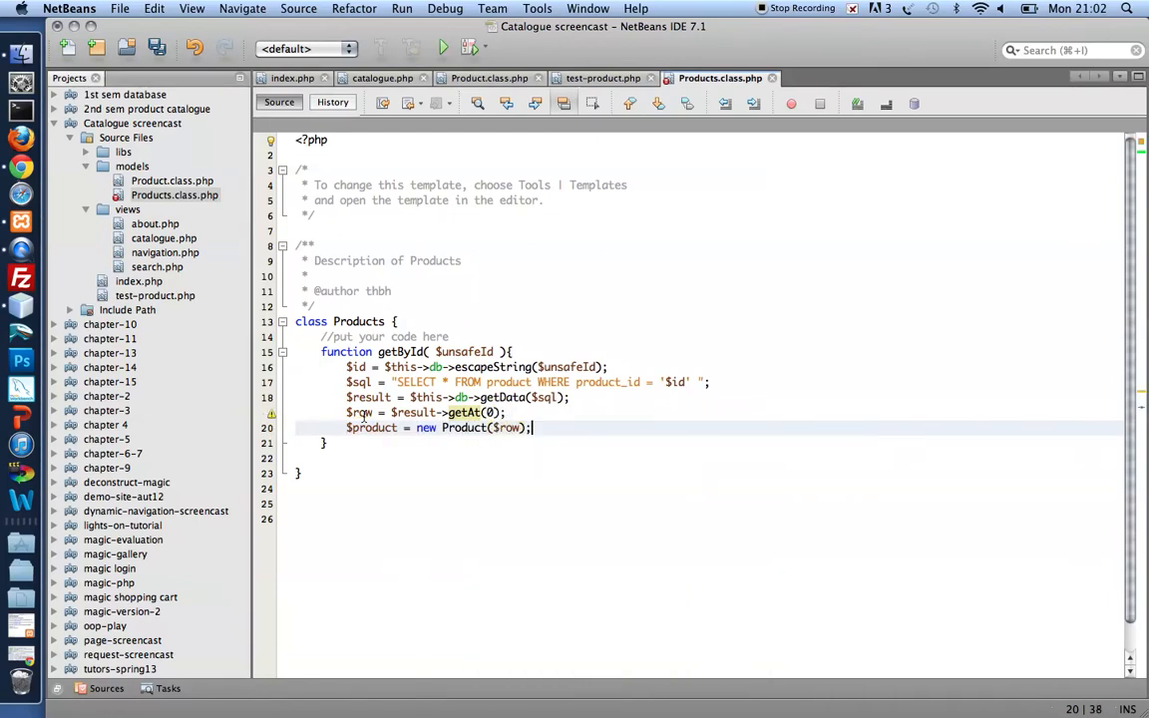
type(";")
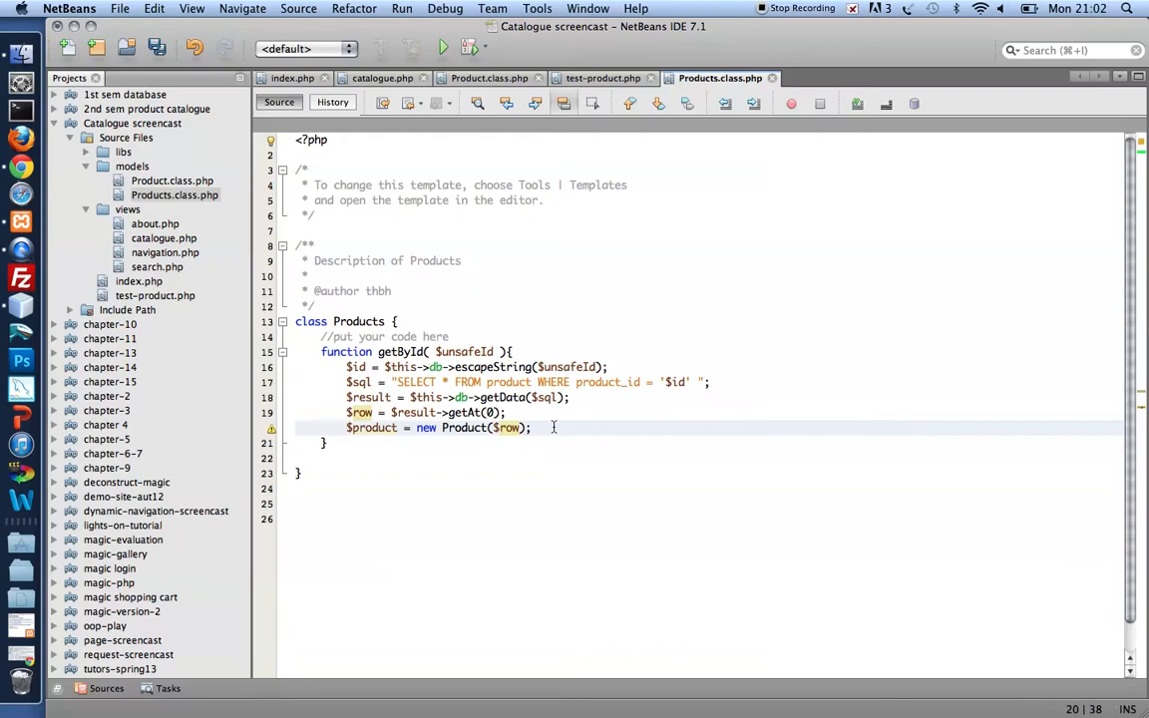
key("Return")
type("rn $pro")
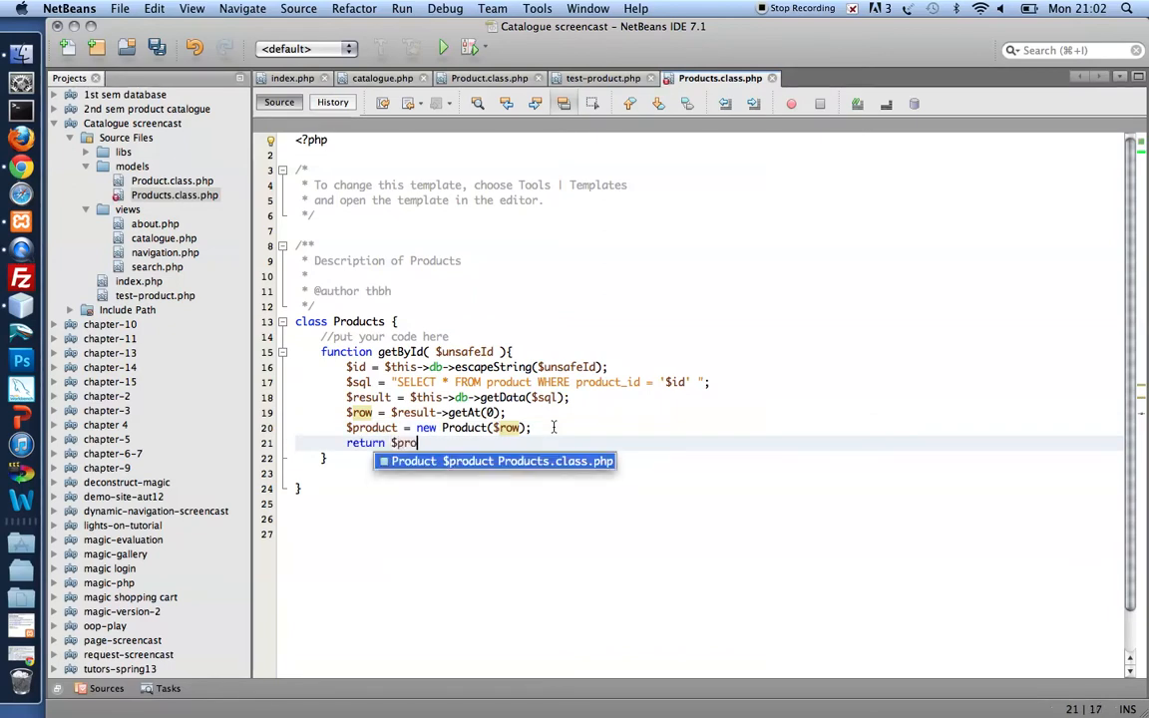
type("duct;")
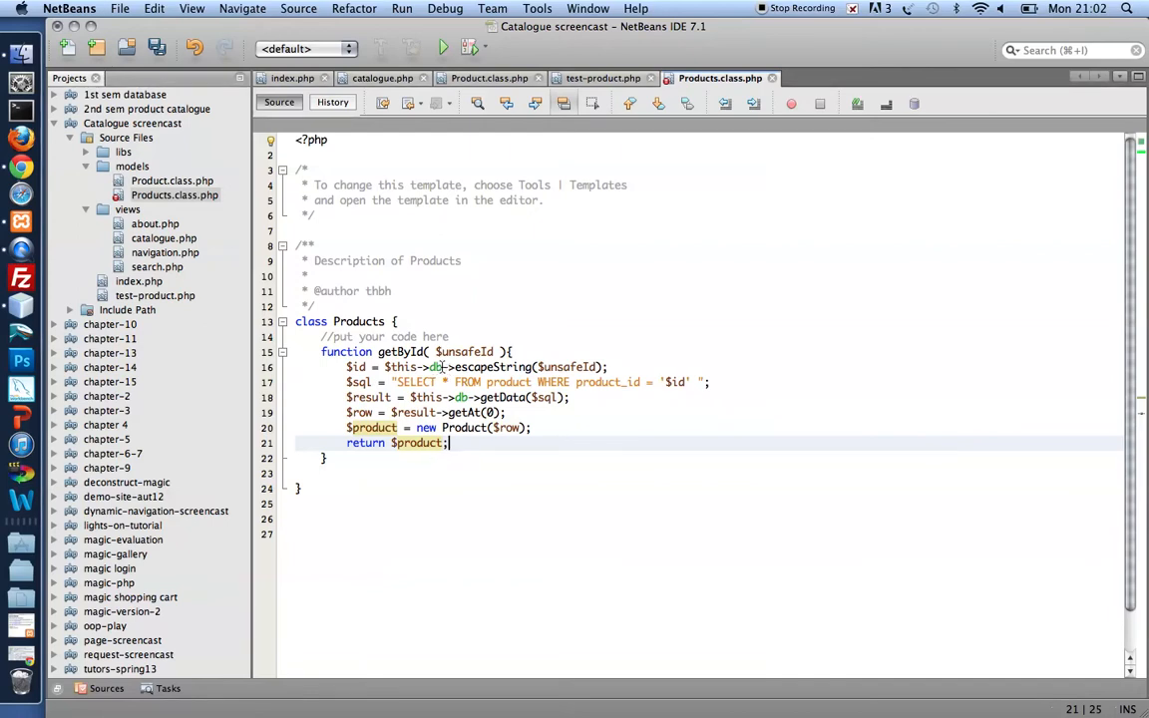
Step: Insert a __construct method above getById via code completion
left_click_drag(442, 367, 396, 367)
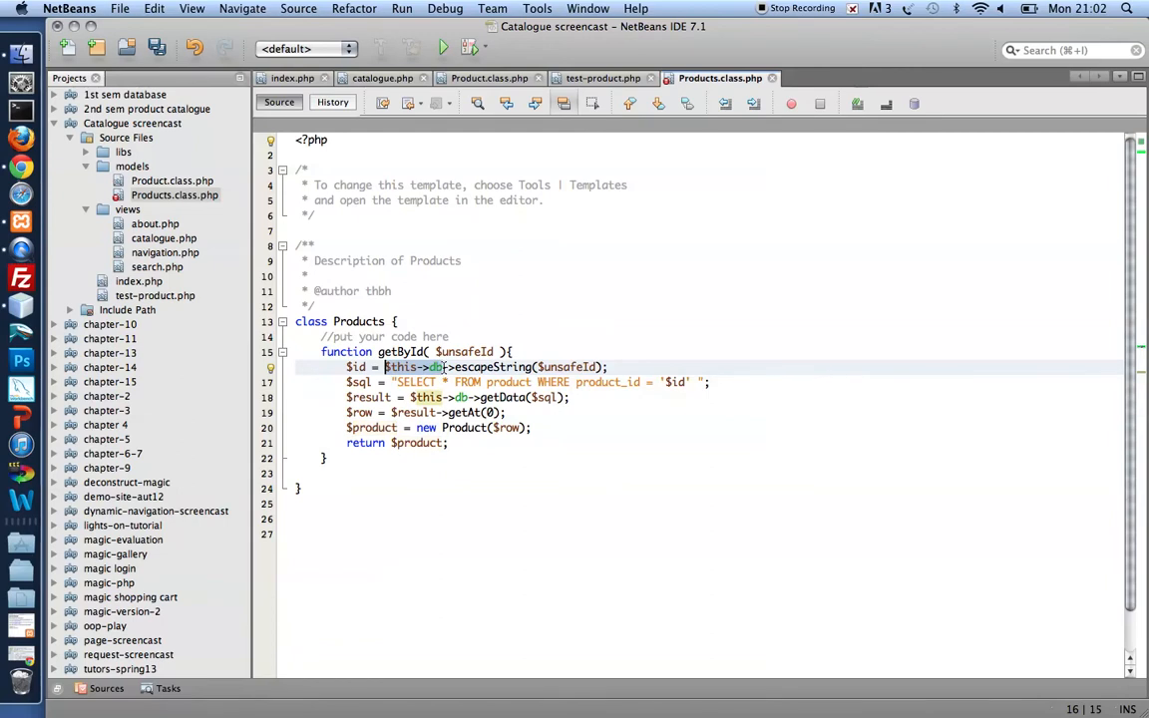
left_click(463, 336)
key("Return")
key("Return")
key("Return")
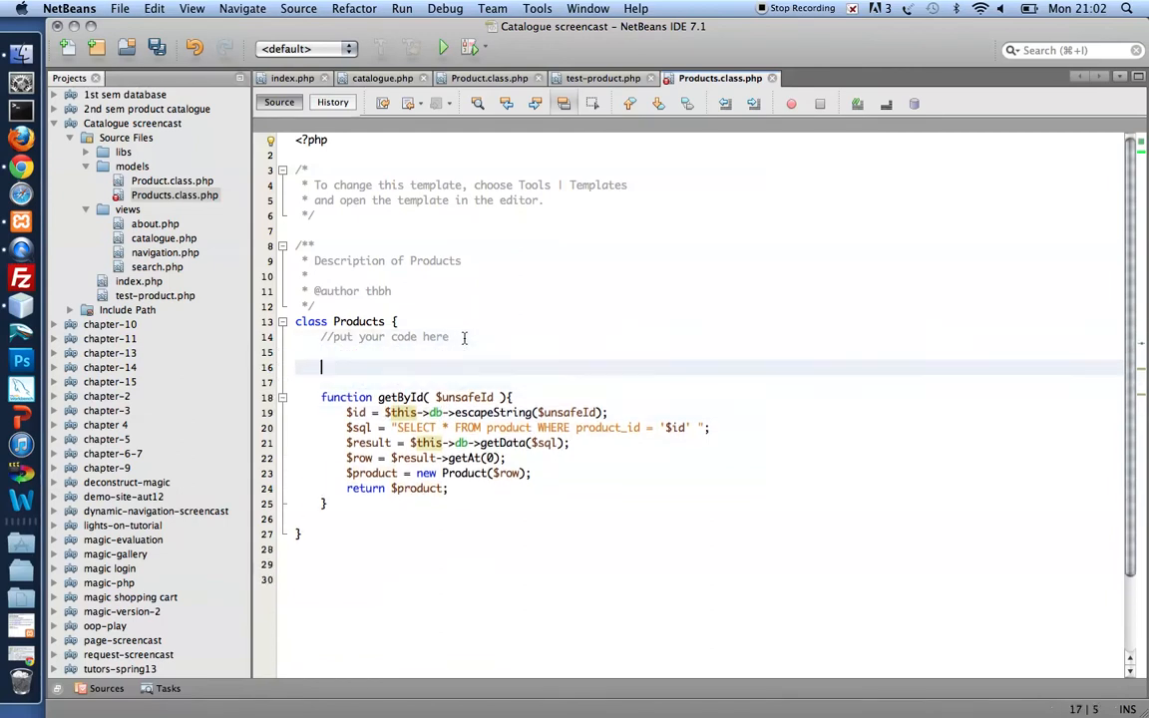
key("Up")
key("Up")
type("function ")
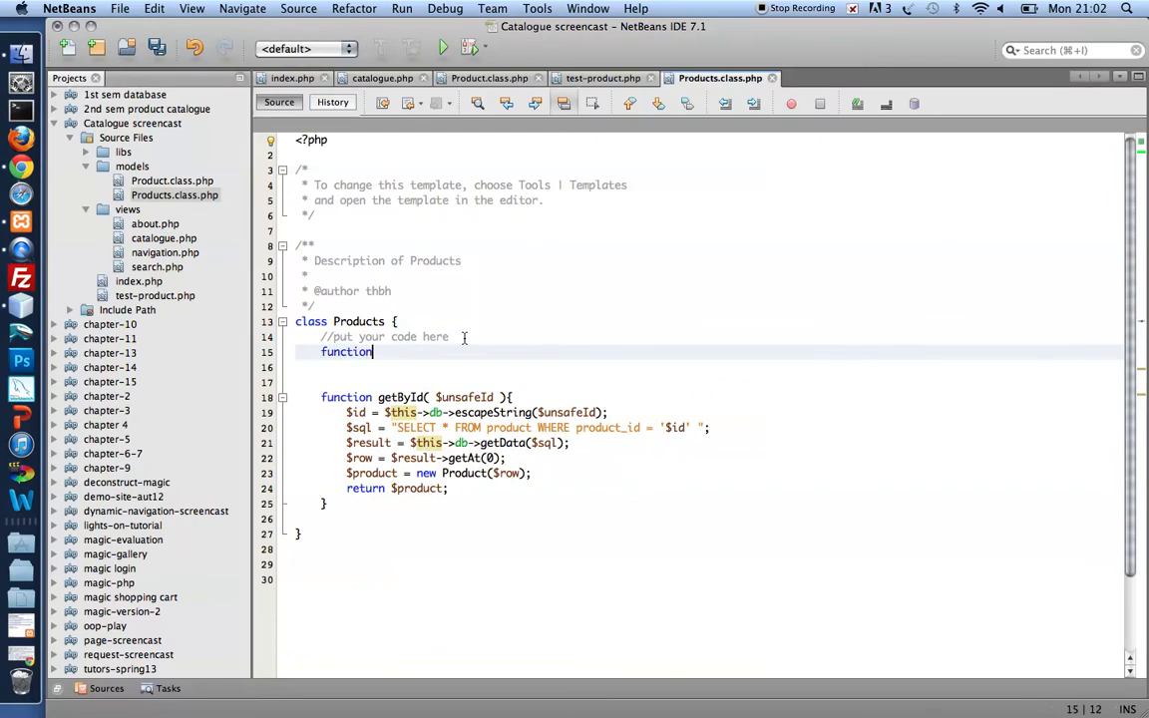
type("__con")
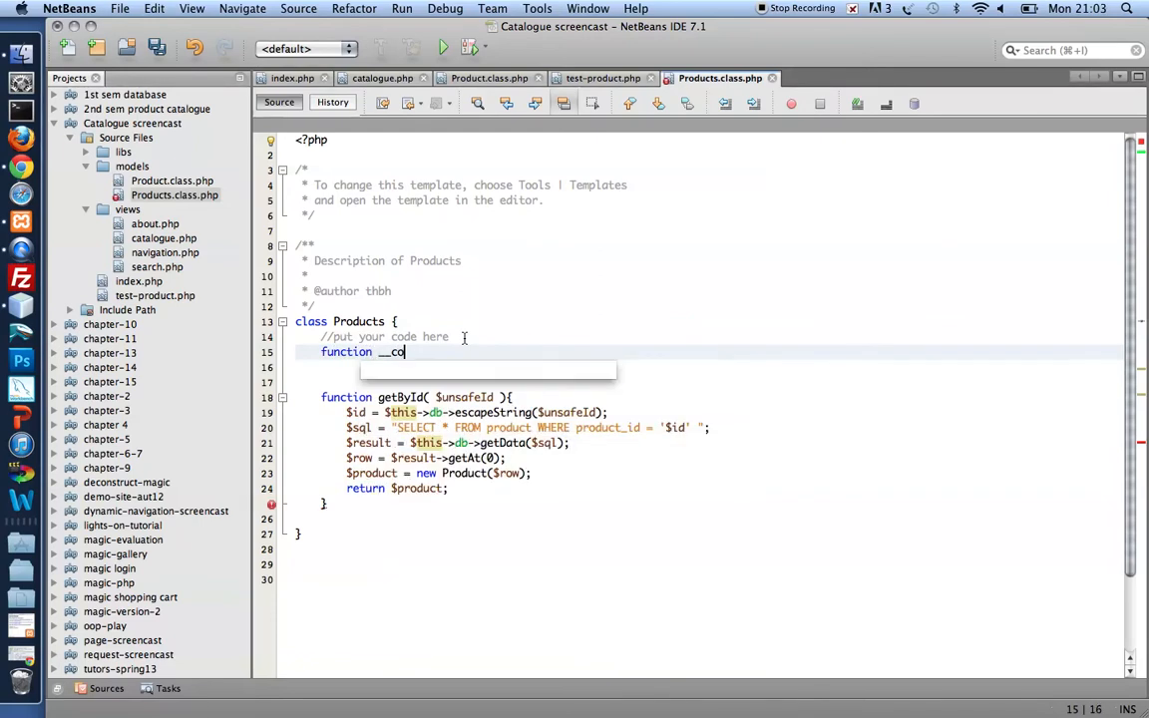
key("Return")
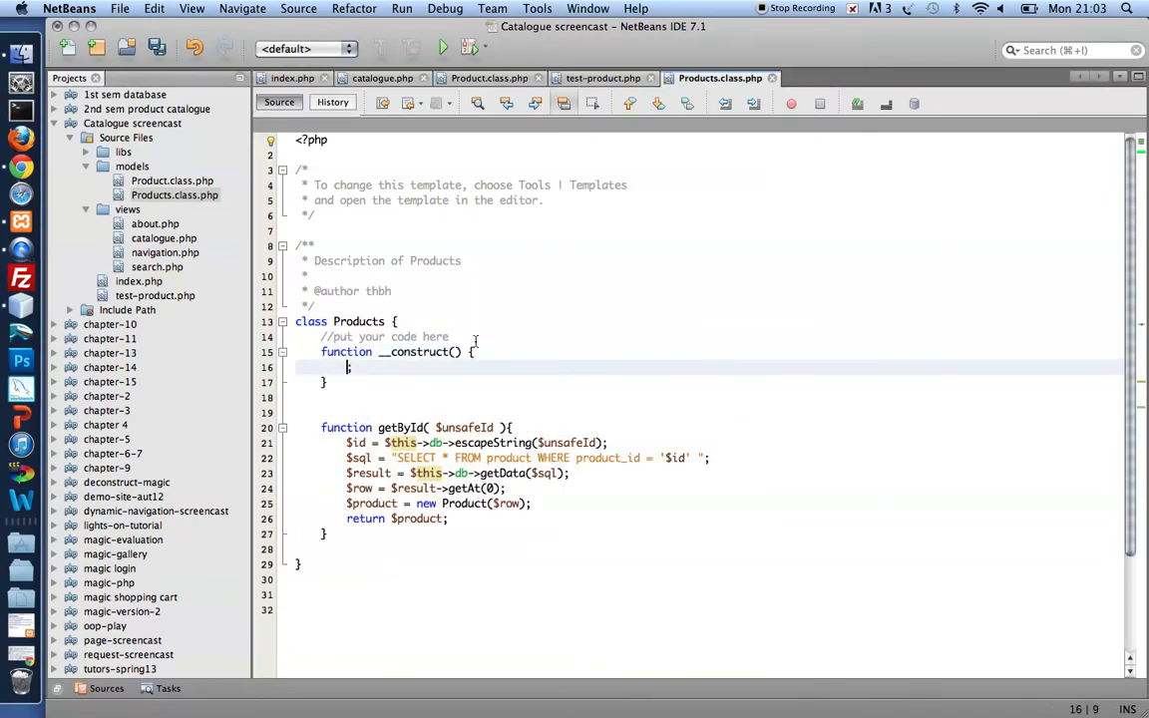
Step: Give the constructor a Database $db parameter stored in $this->db, and save the file
left_click(456, 351)
type("$data")
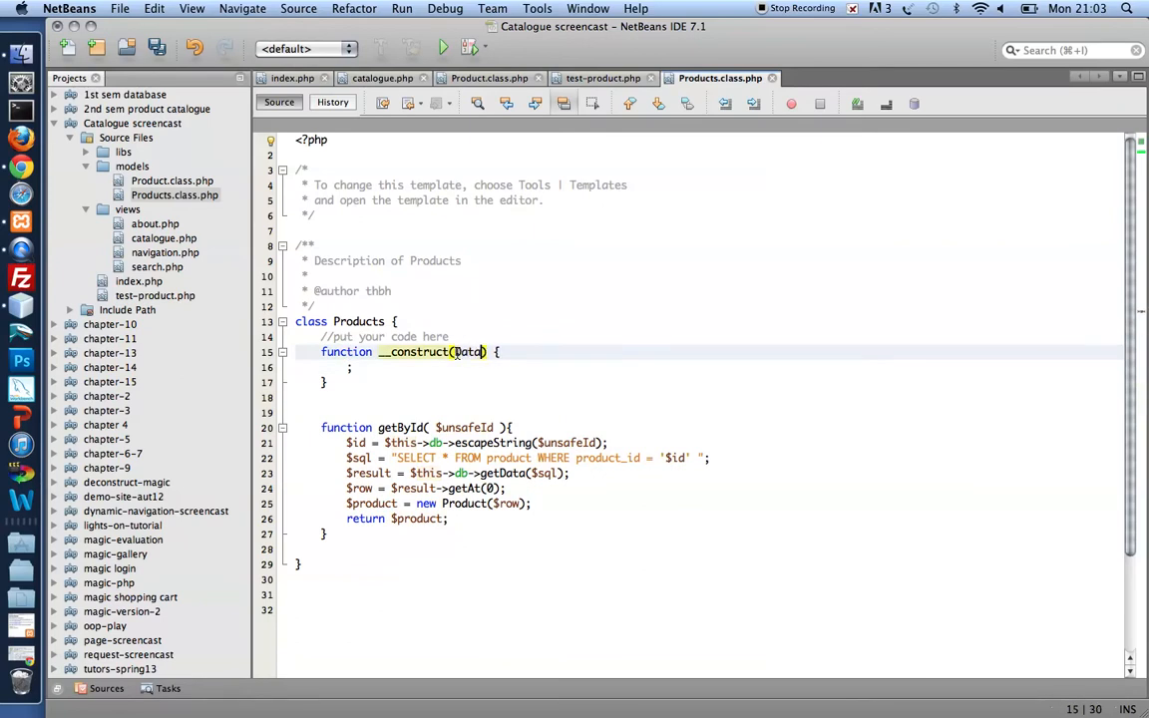
type("base $d")
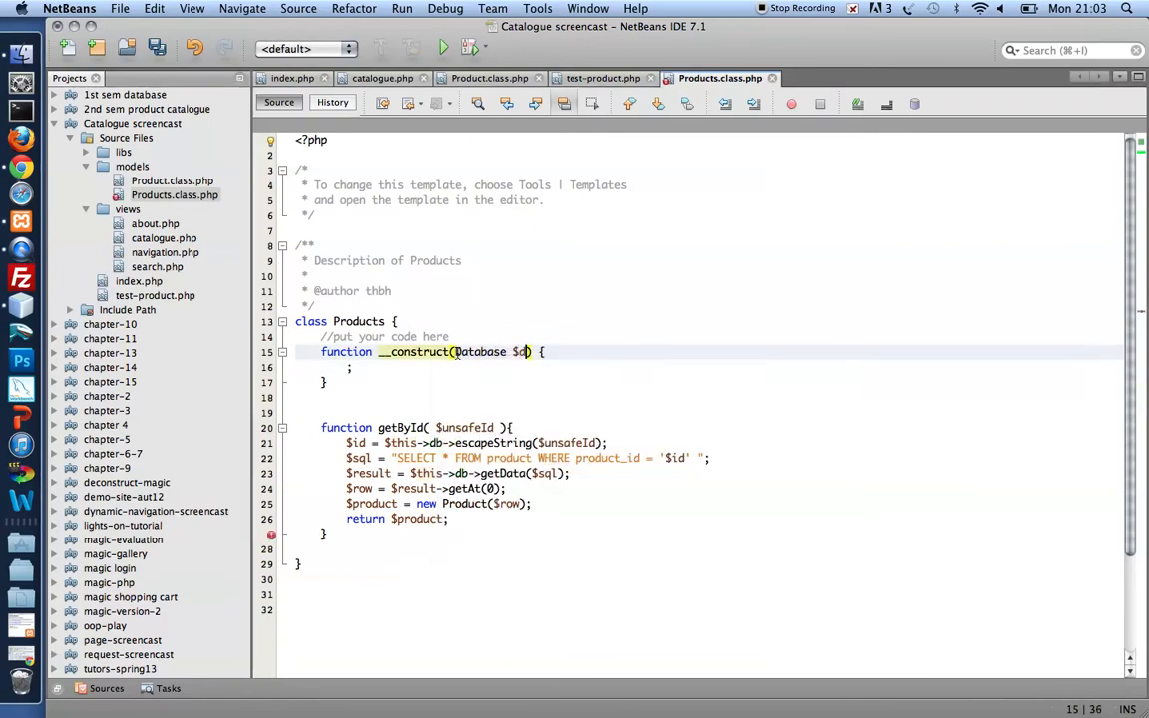
type("b)")
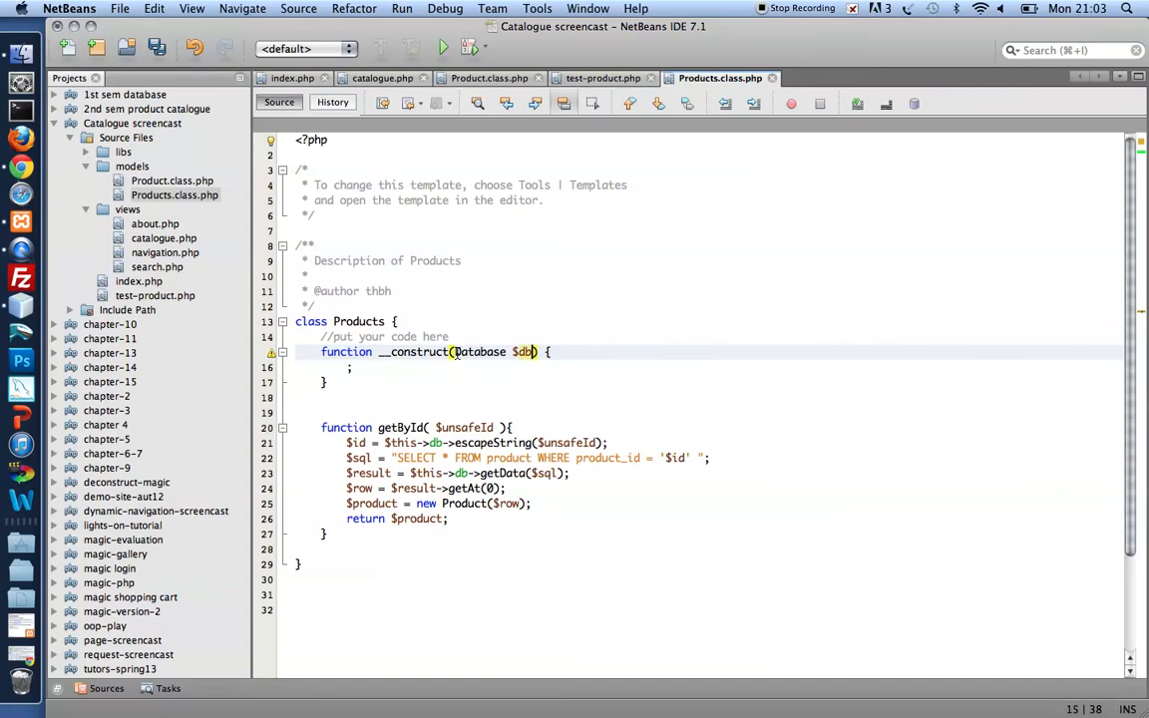
key("Down")
type("is")
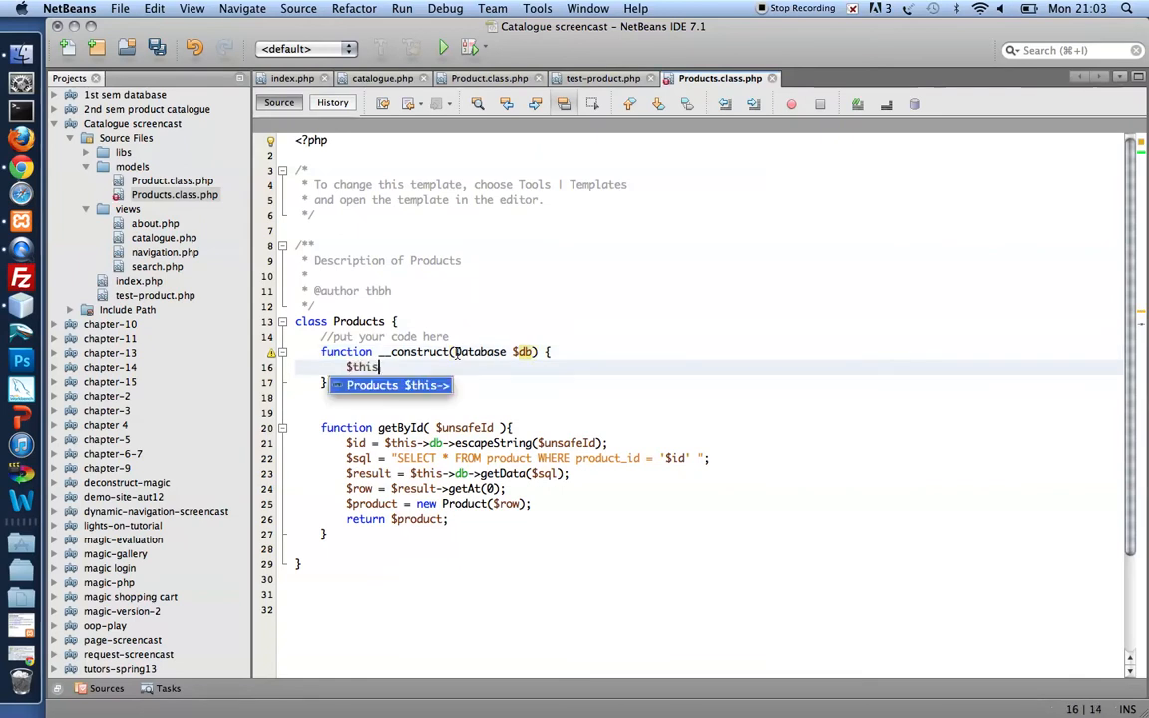
type("->db = ")
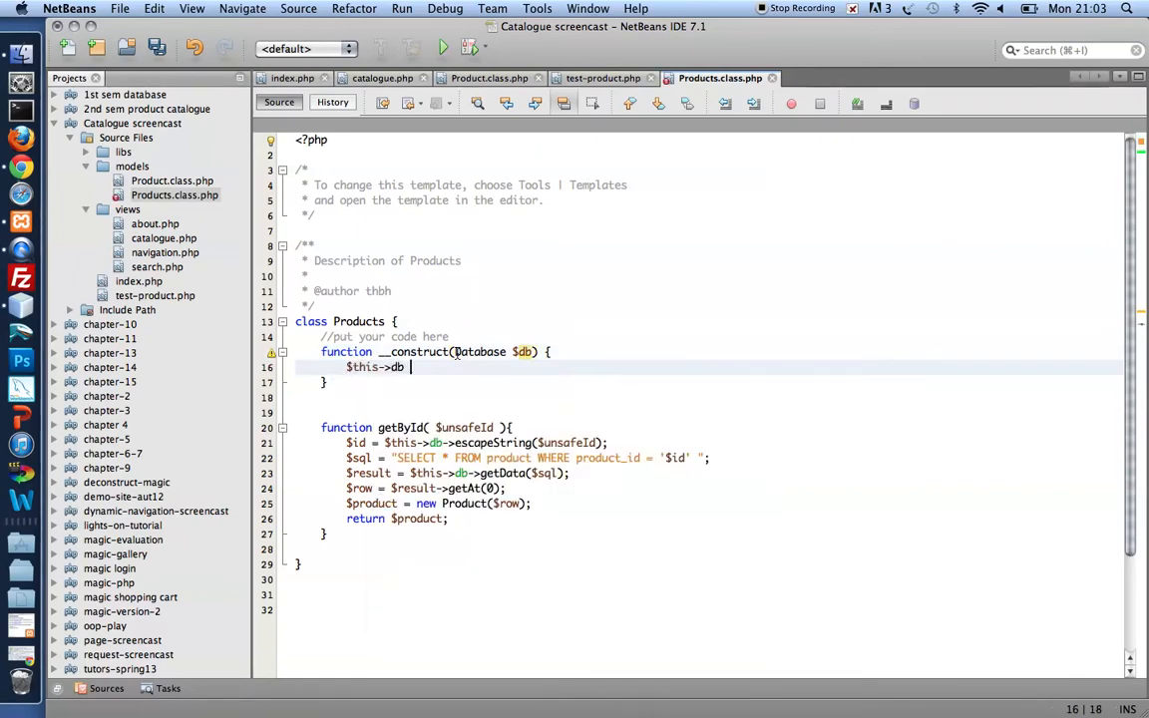
type("$db")
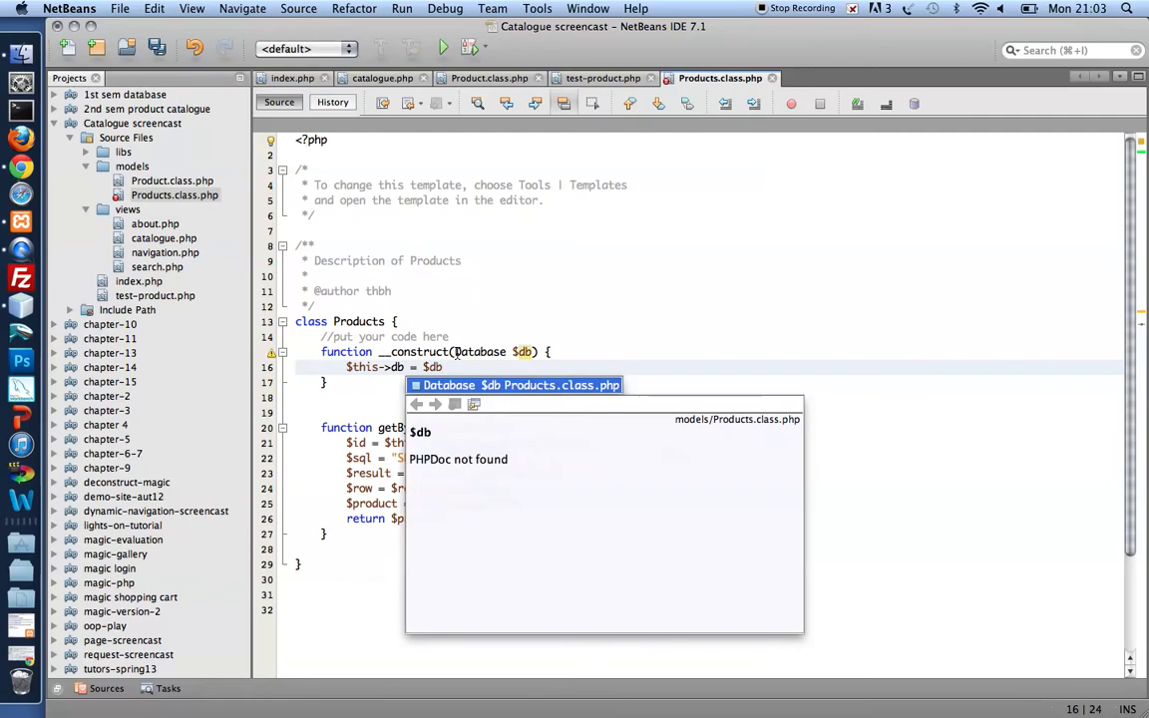
type(";")
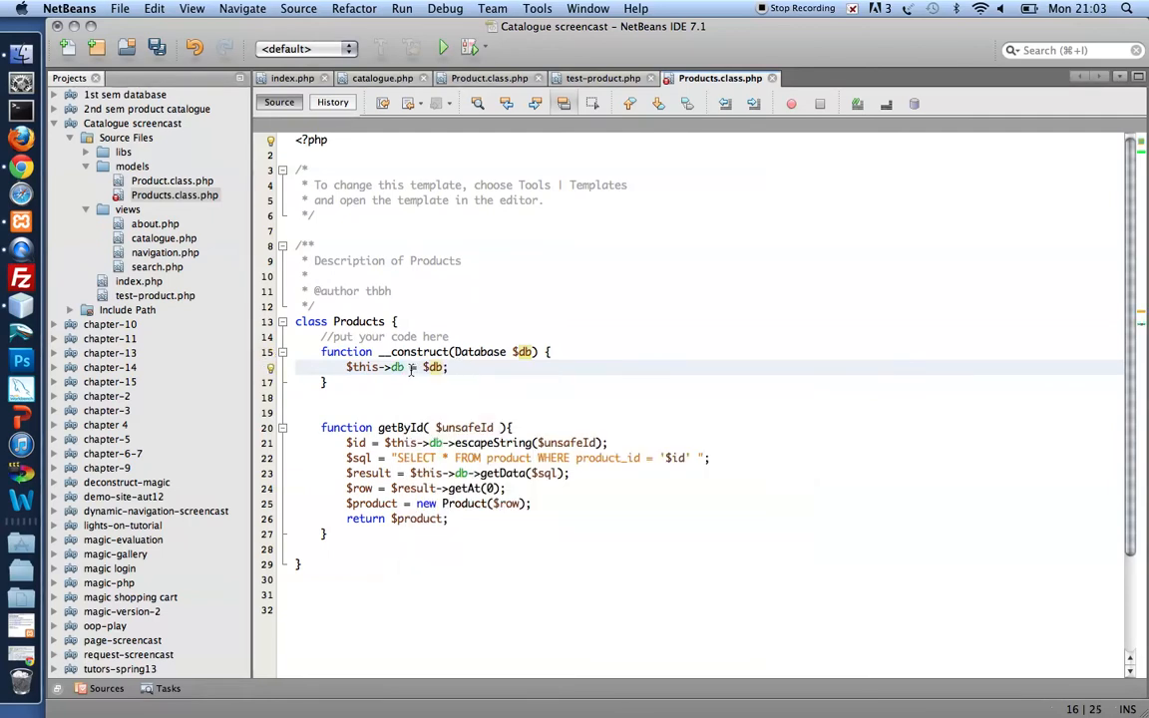
left_click_drag(405, 367, 346, 367)
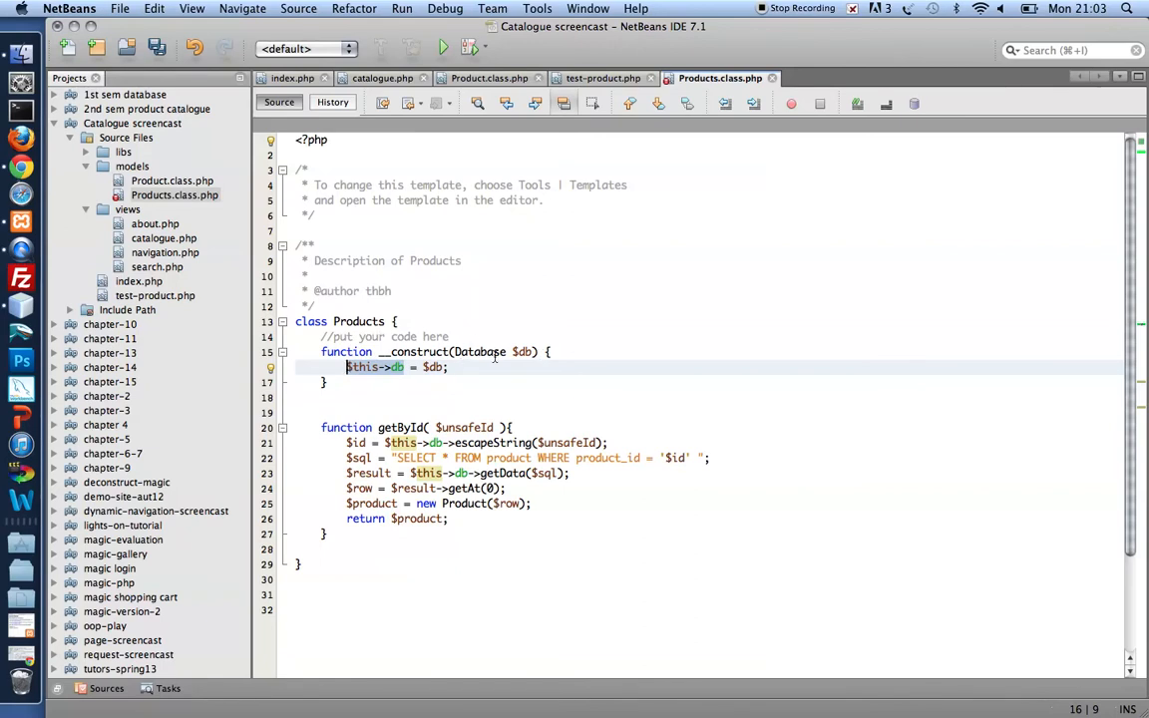
key("super+s")
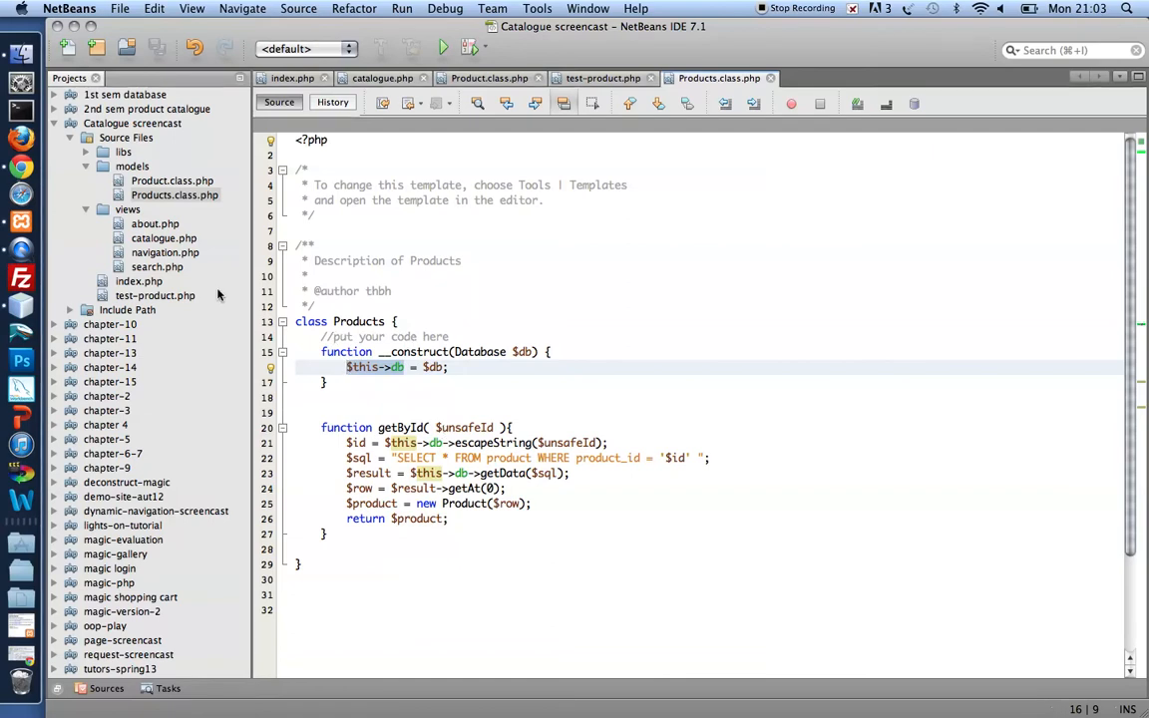
Step: Start and abandon creating a PHP class under Source Files
right_click(125, 138)
mouse_move(164, 152)
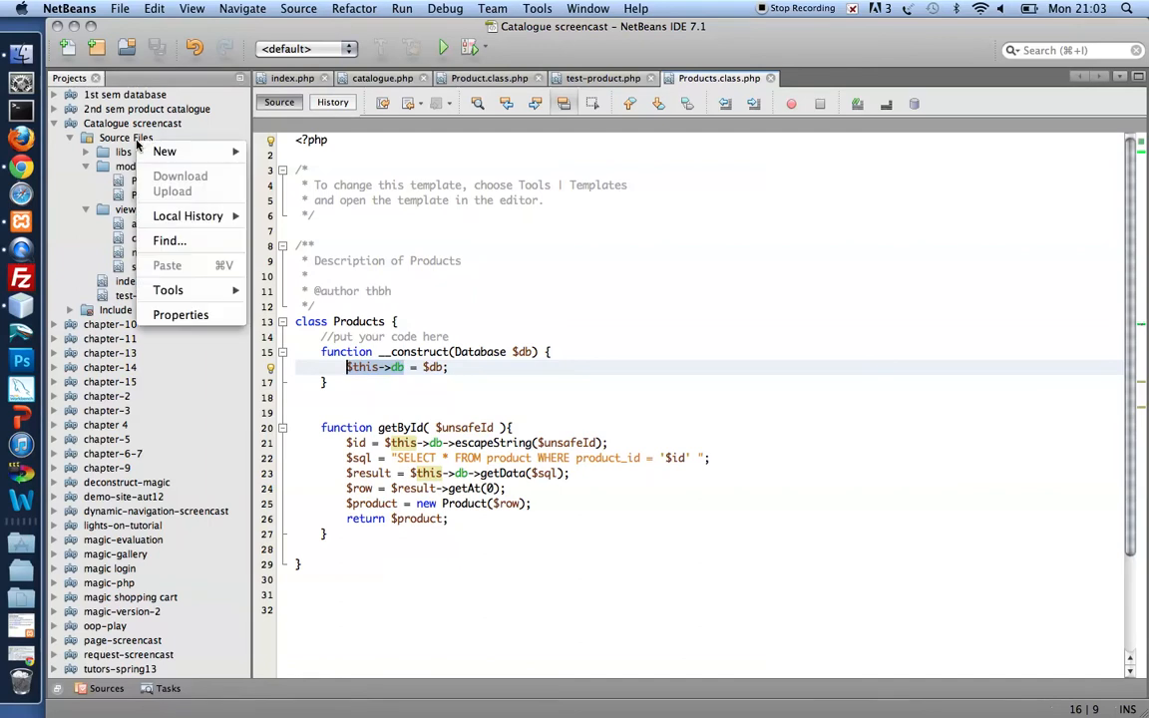
left_click(309, 151)
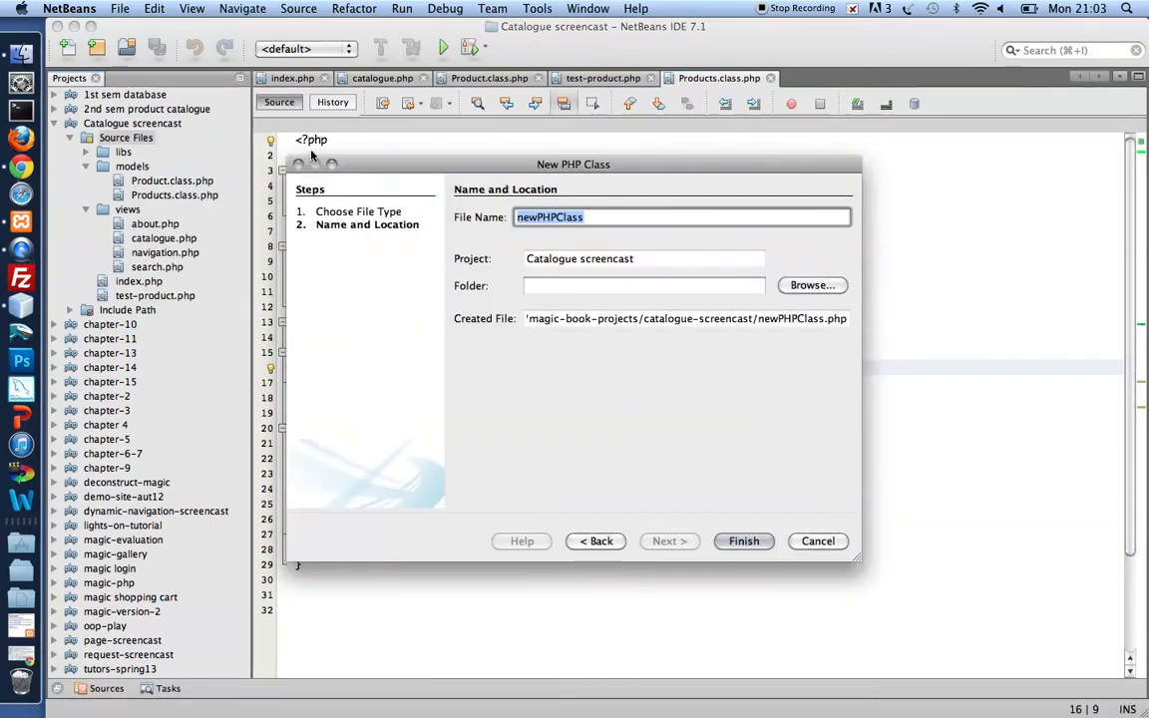
left_click(818, 541)
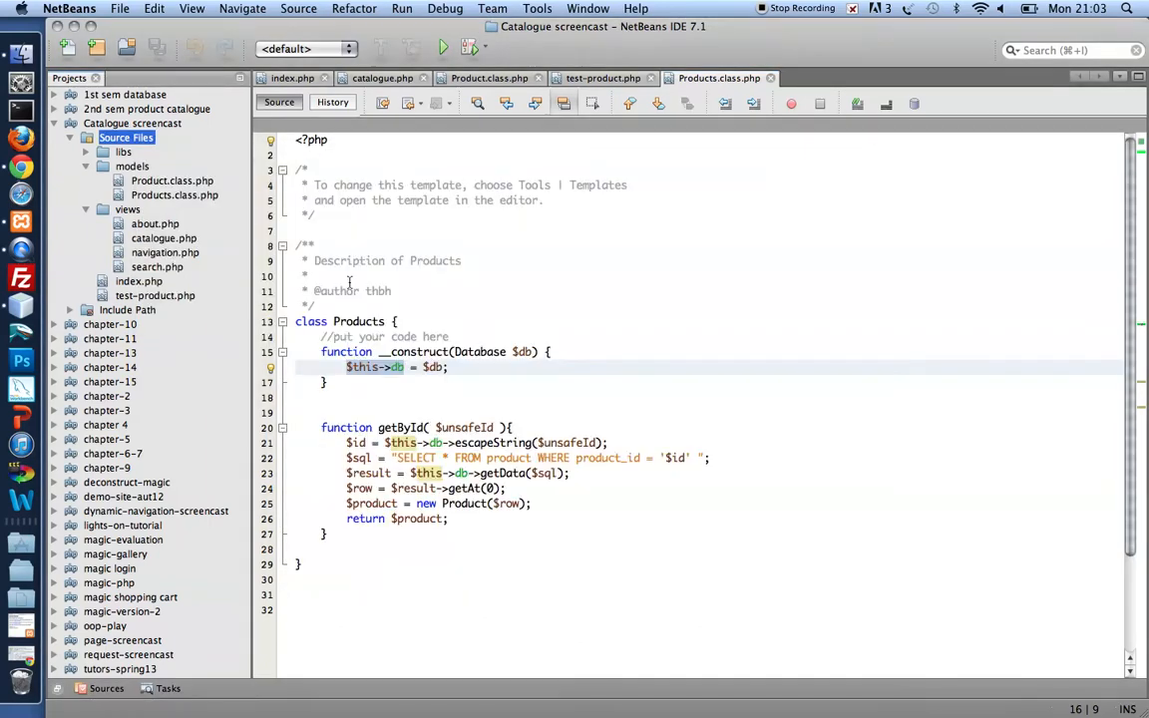
Step: Create a plain PHP file named test-products.php in Source Files
right_click(126, 138)
mouse_move(171, 151)
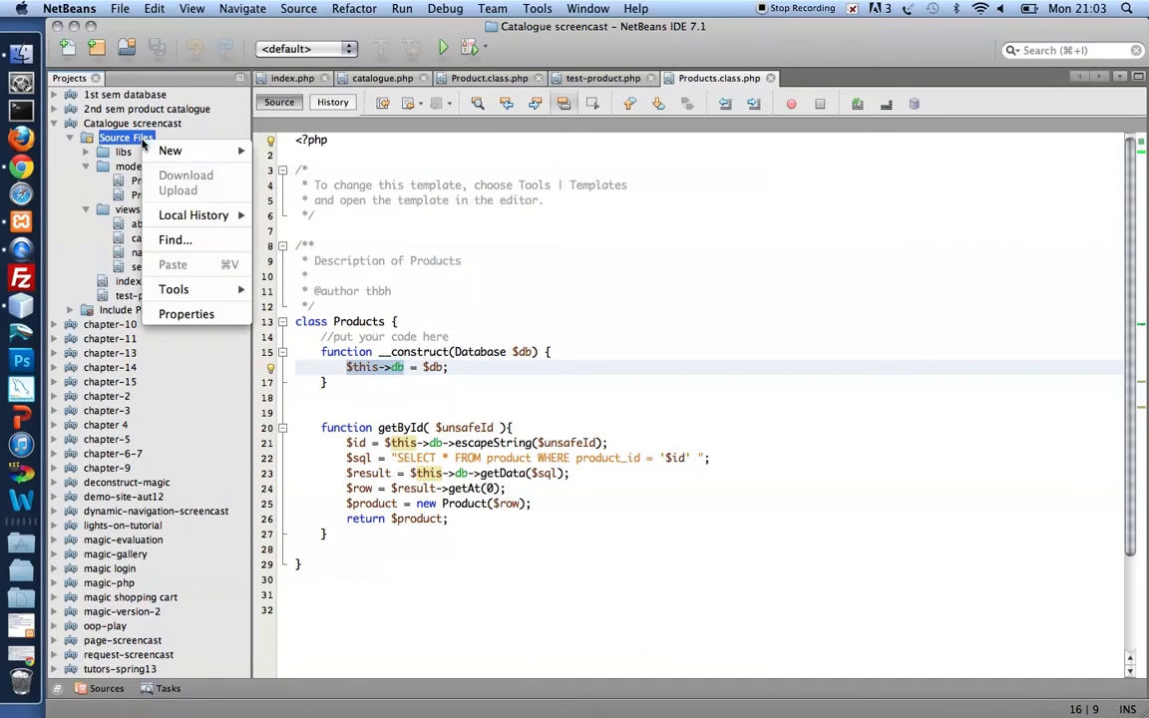
left_click(310, 181)
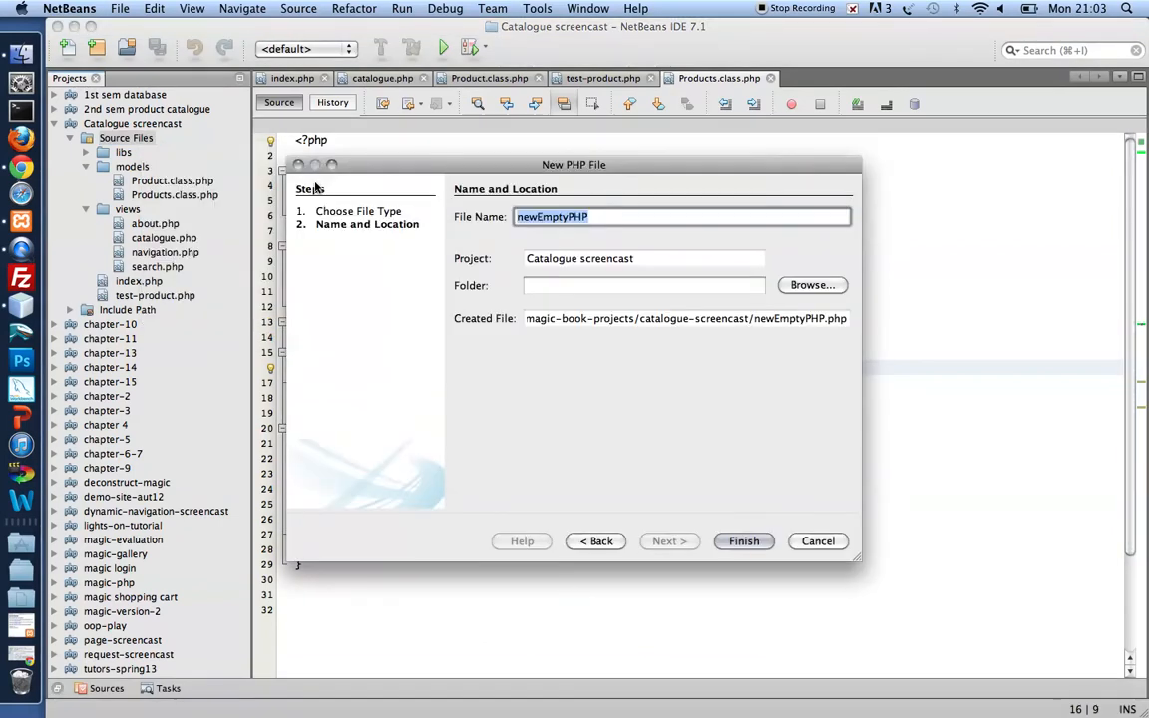
type("test")
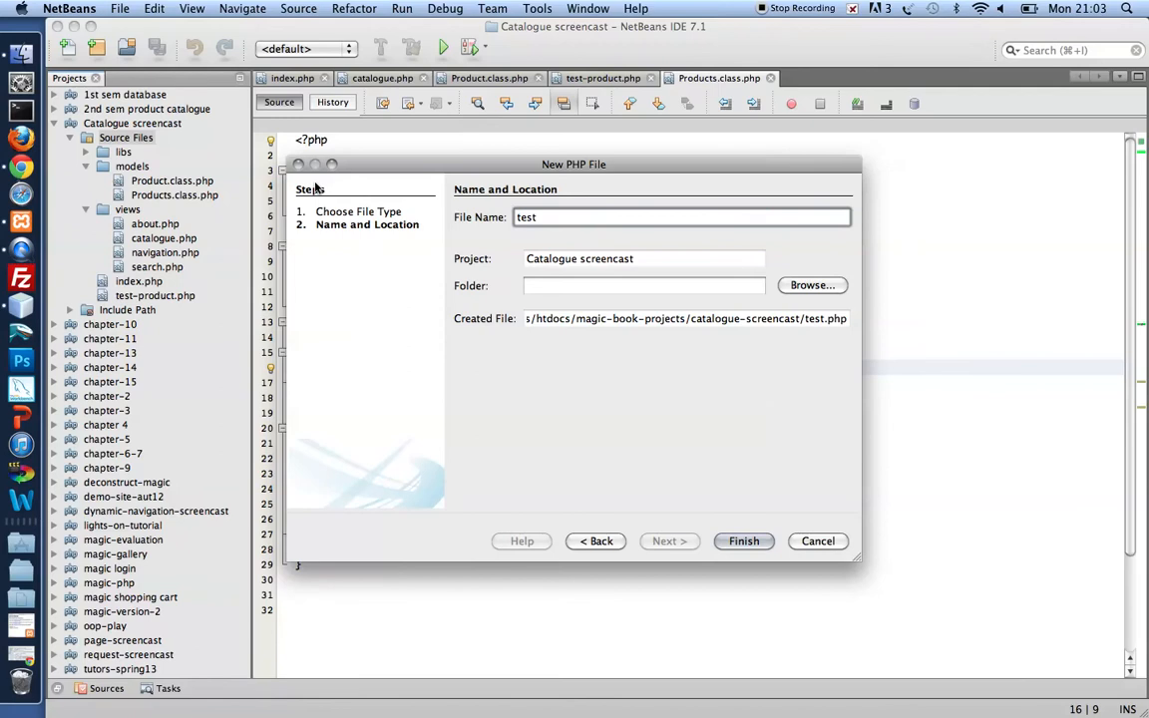
type("-products")
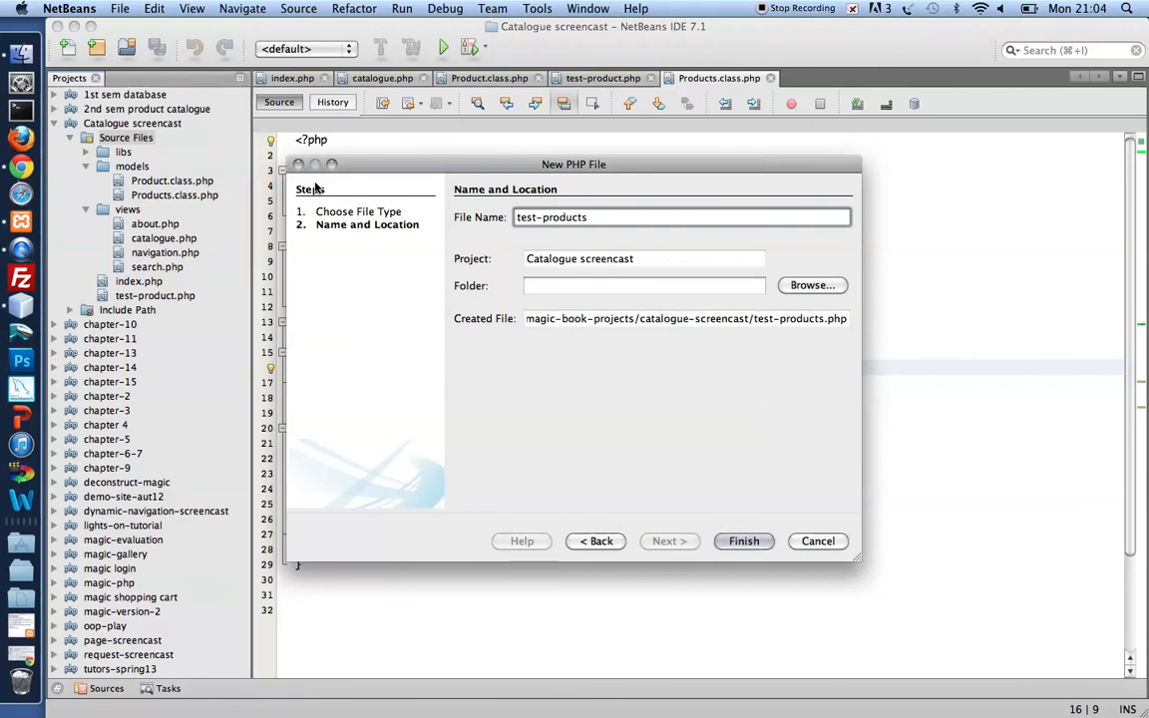
type(".")
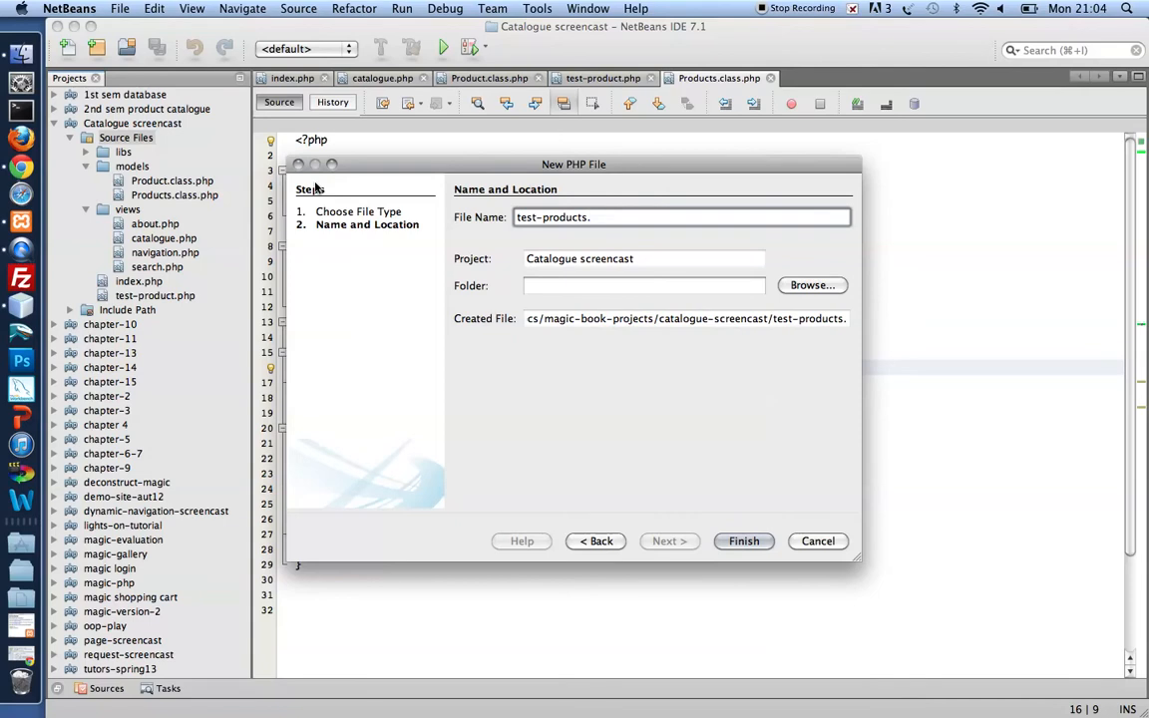
type("php")
key("Return")
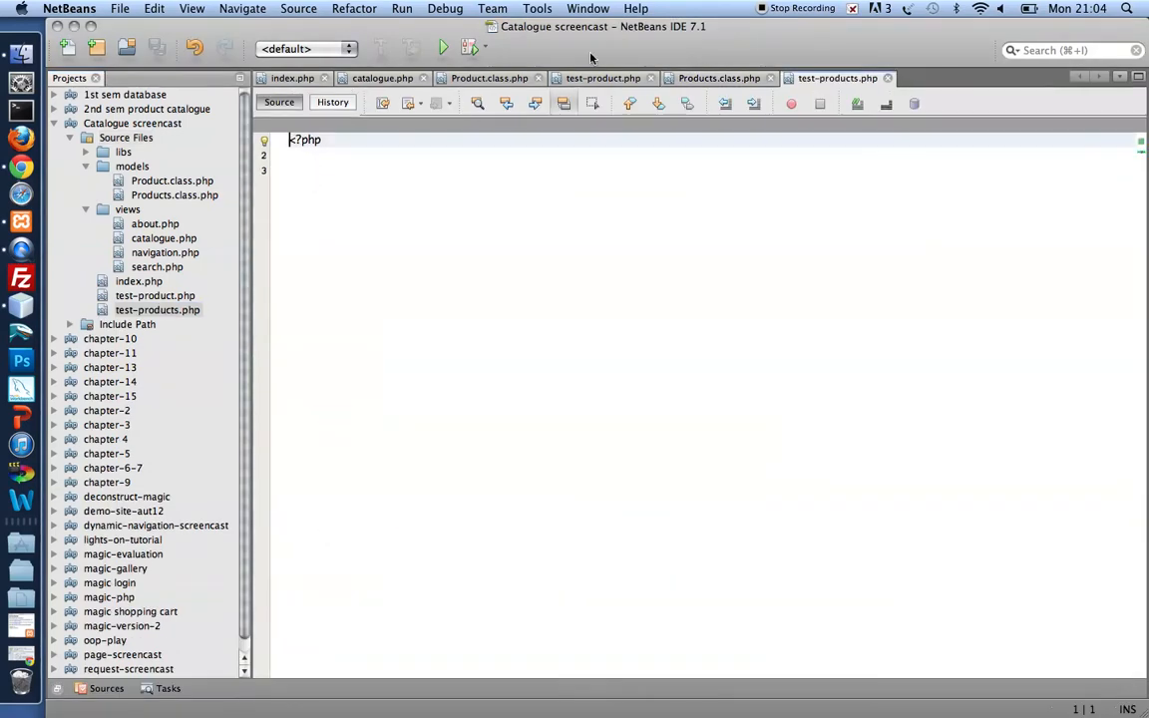
left_click(719, 78)
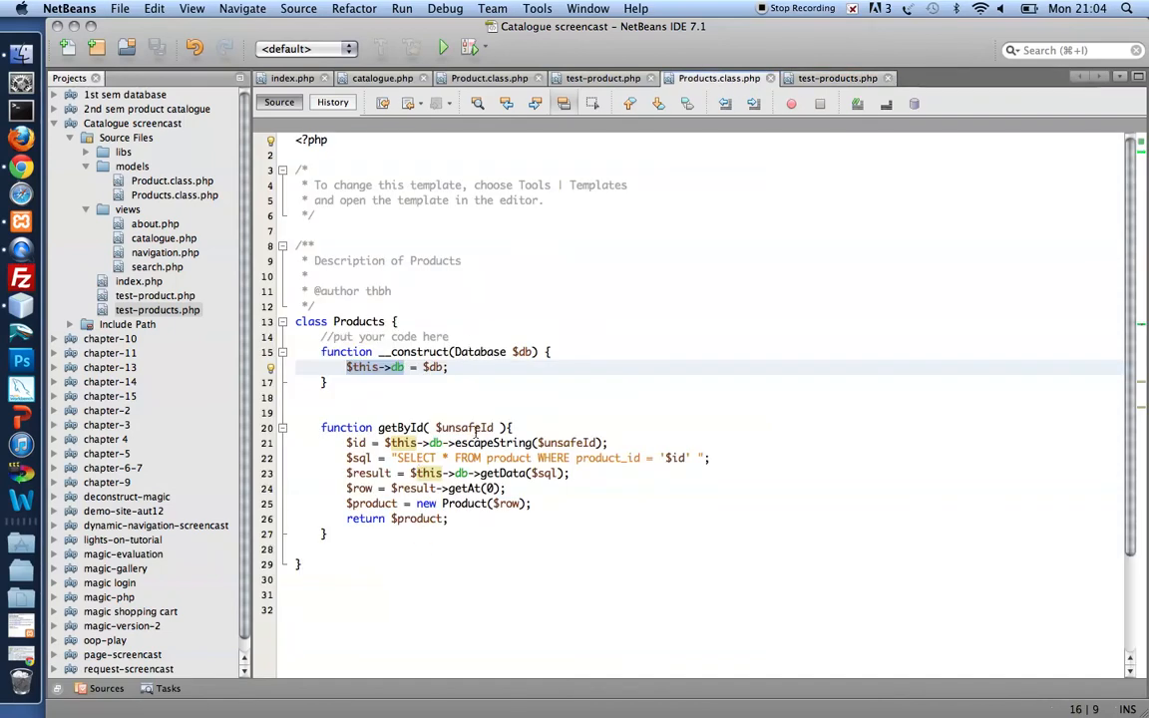
Step: Replace test-products.php's content with all of test-product.php's code
left_click(602, 78)
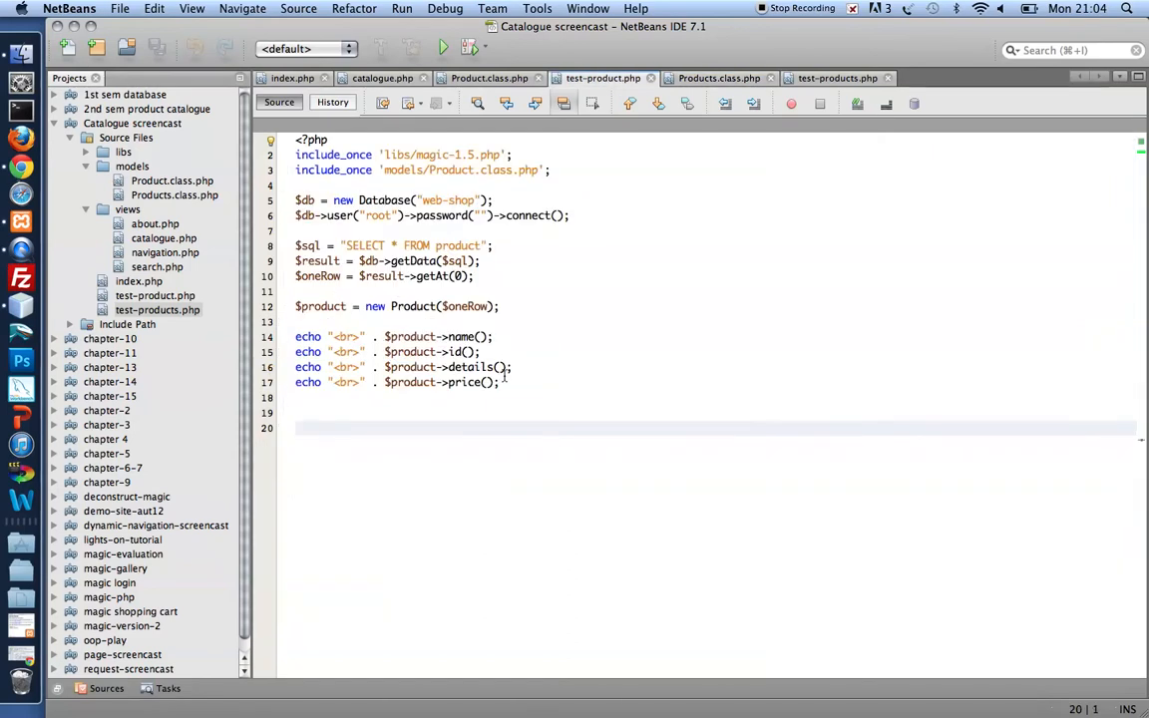
left_click_drag(505, 382, 256, 127)
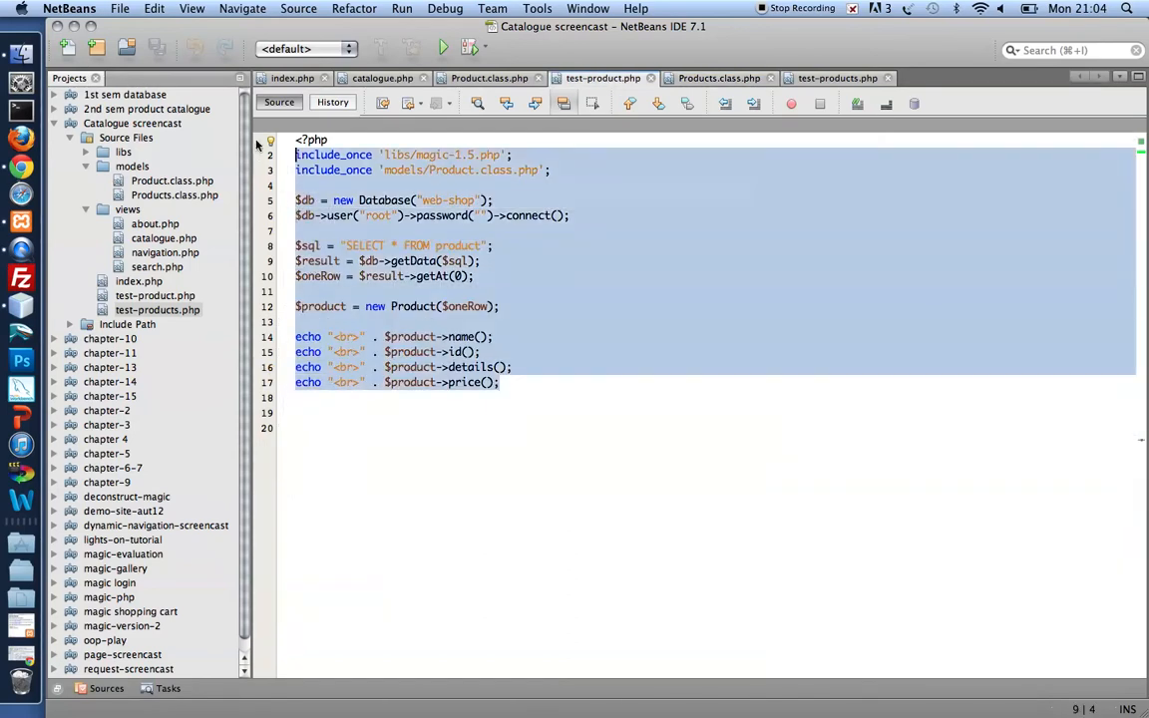
left_click(837, 78)
key("super+a")
key("BackSpace")
key("super+v")
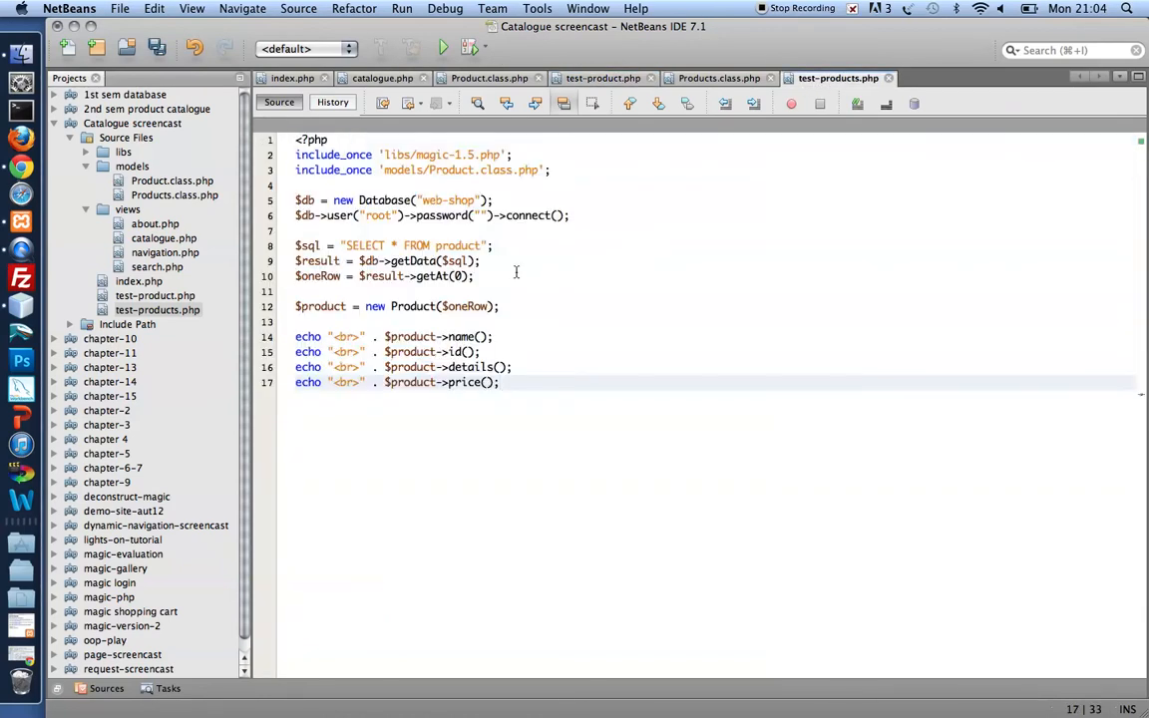
Step: Duplicate the Product.class.php include line to add models/Products.class.php
left_click(560, 169)
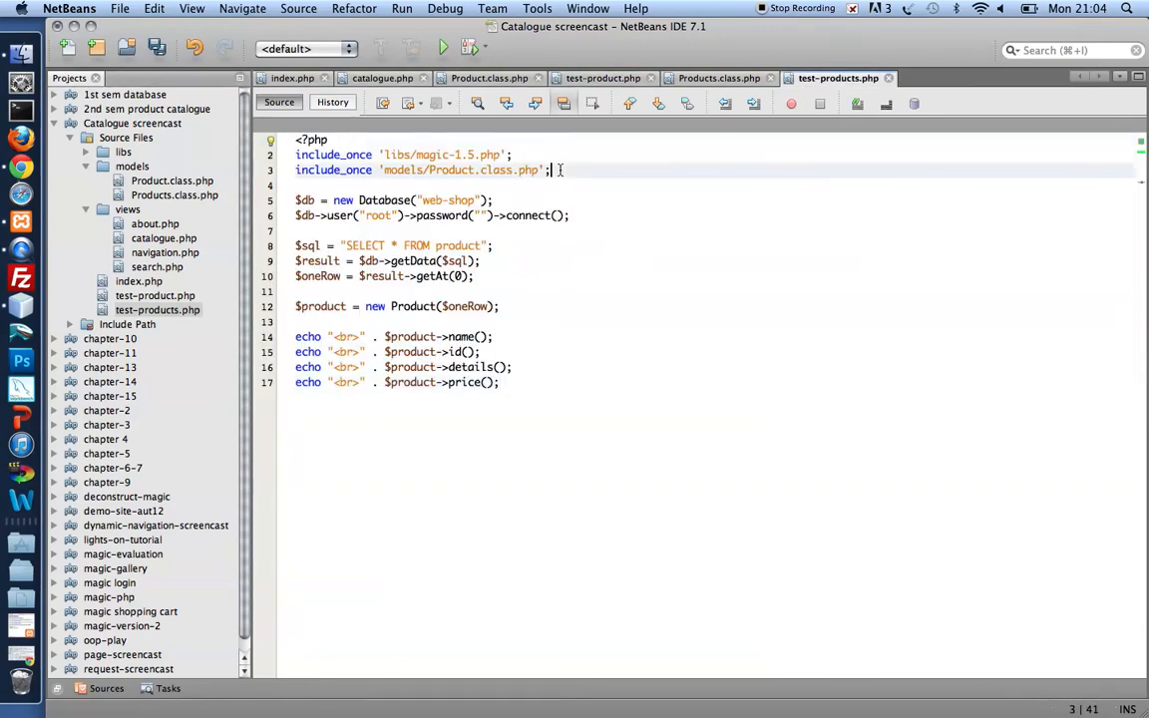
key("super+shift+Down")
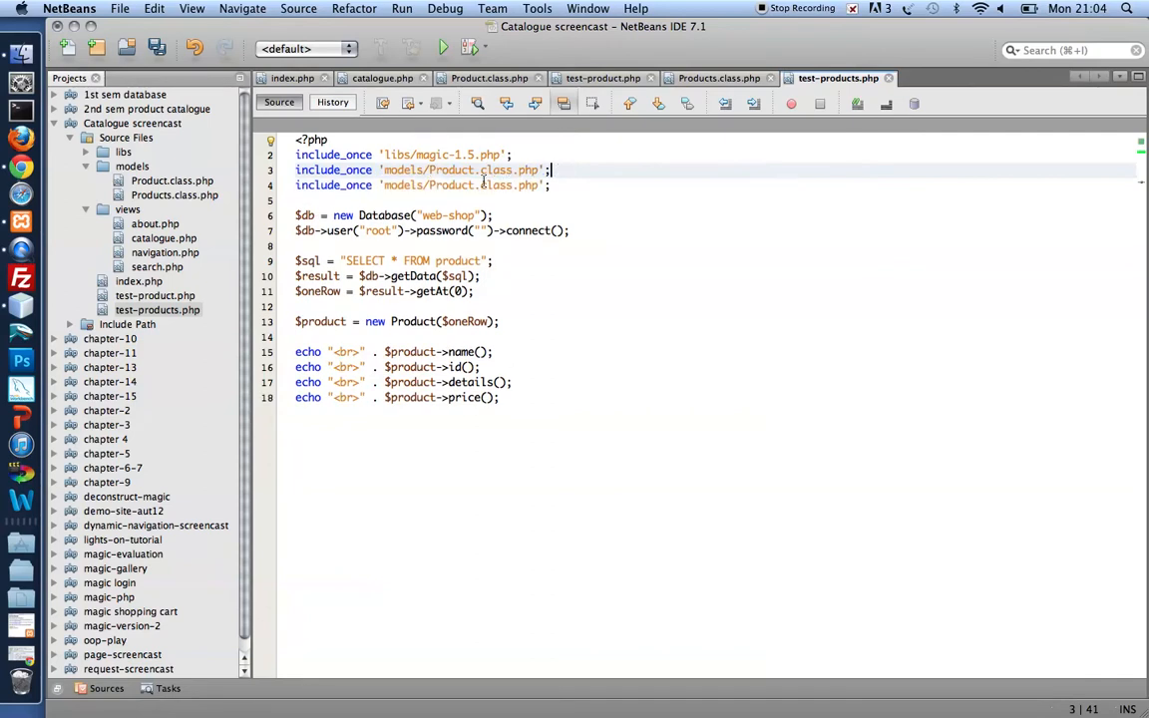
left_click(480, 185)
type("s")
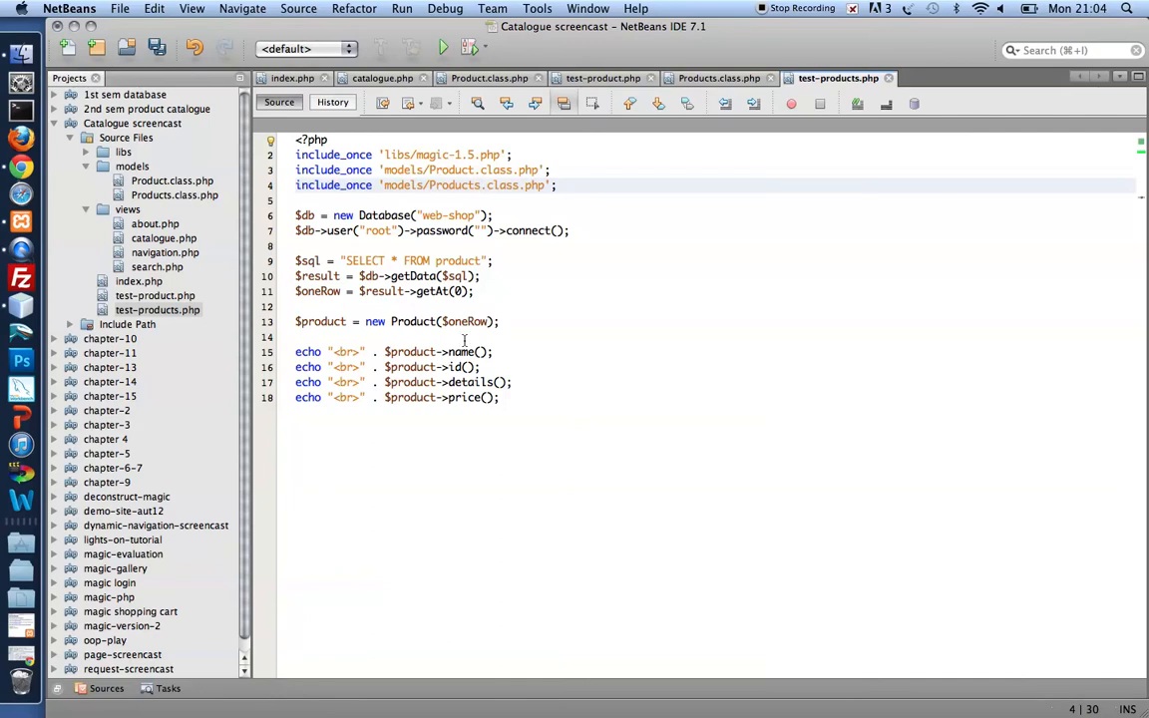
Step: Delete the single-product query lines and write $products = new Products($db)
left_click_drag(480, 291, 280, 263)
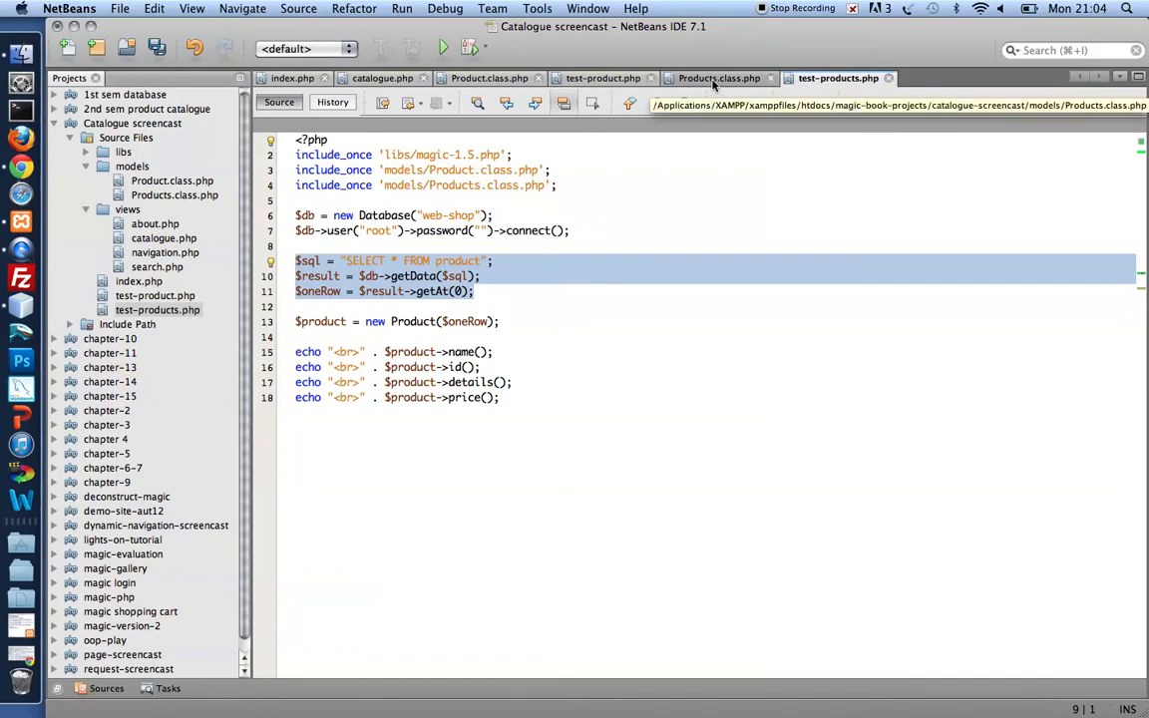
key("ctrl+x")
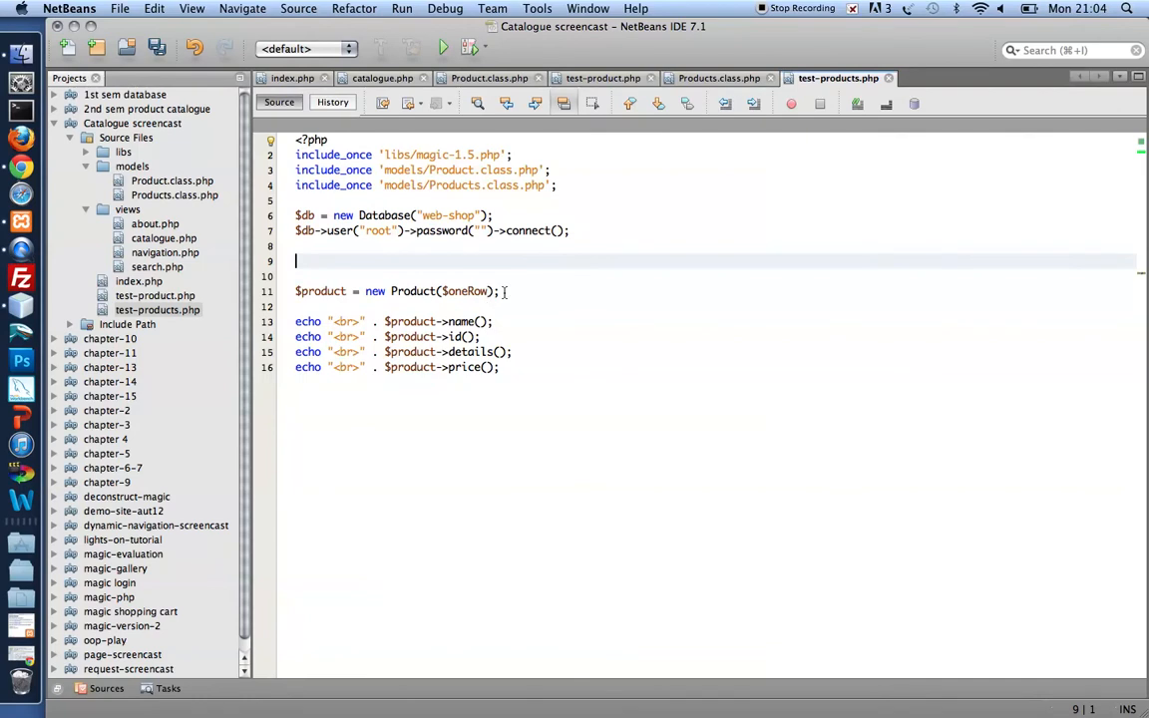
left_click_drag(506, 291, 283, 270)
key("ctrl+x")
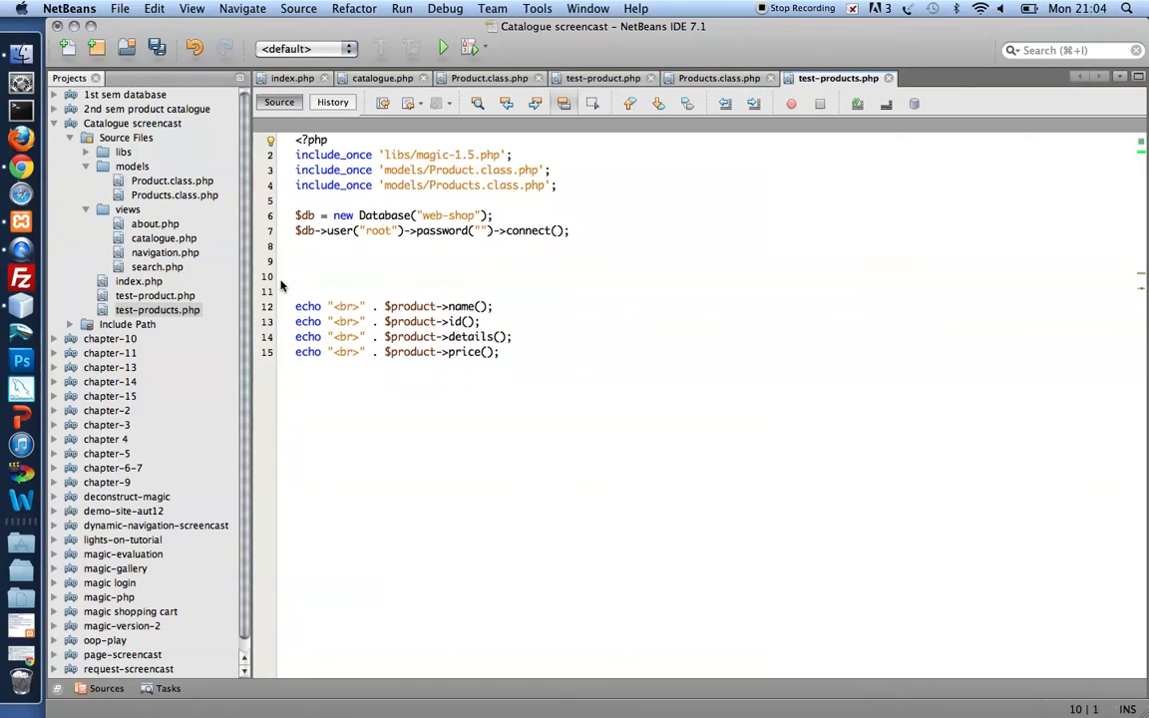
key("Up")
type("$p")
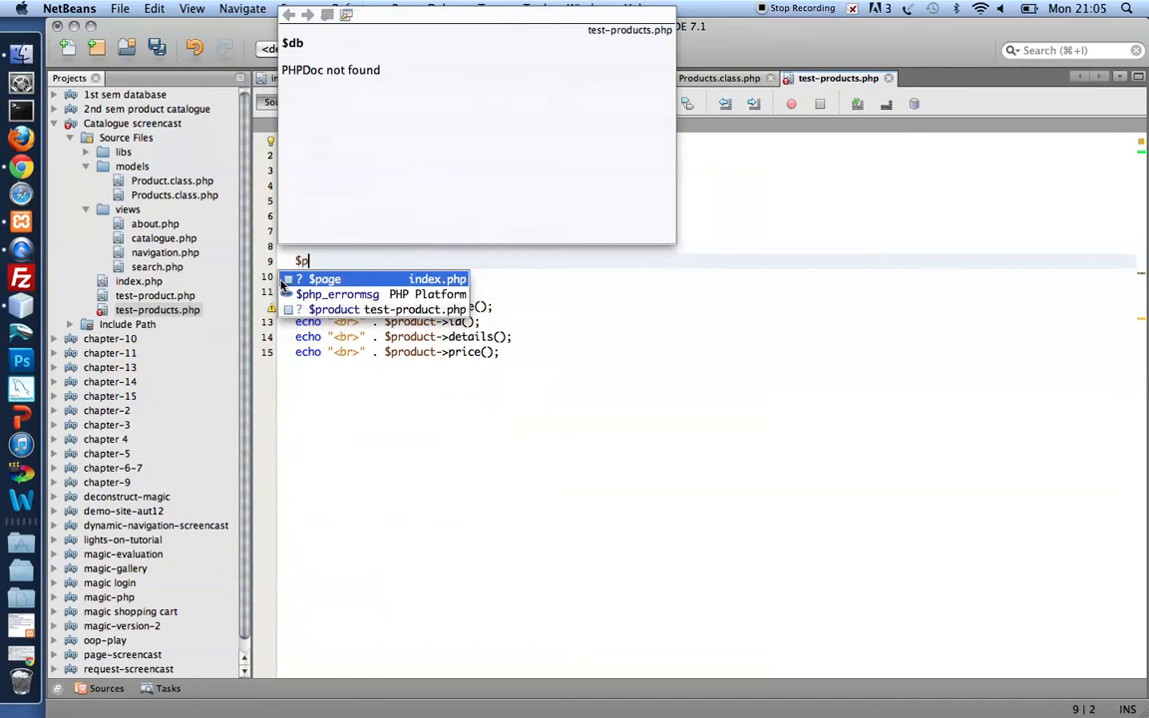
type("roducts")
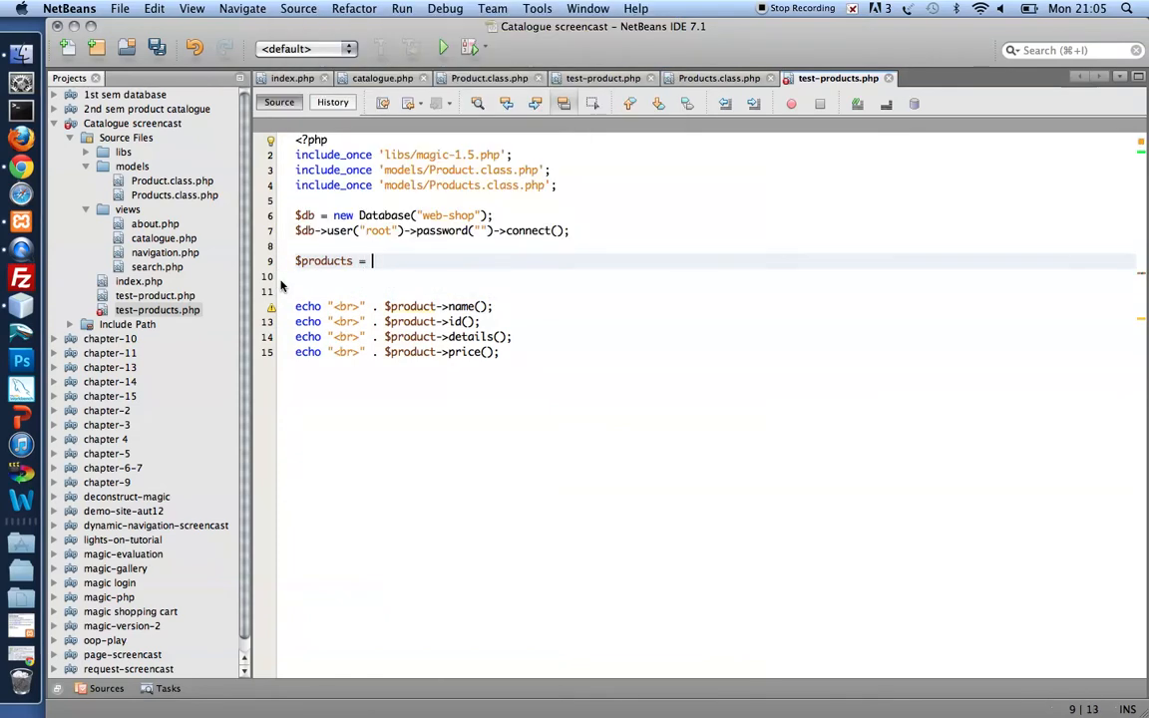
type("= new Prod")
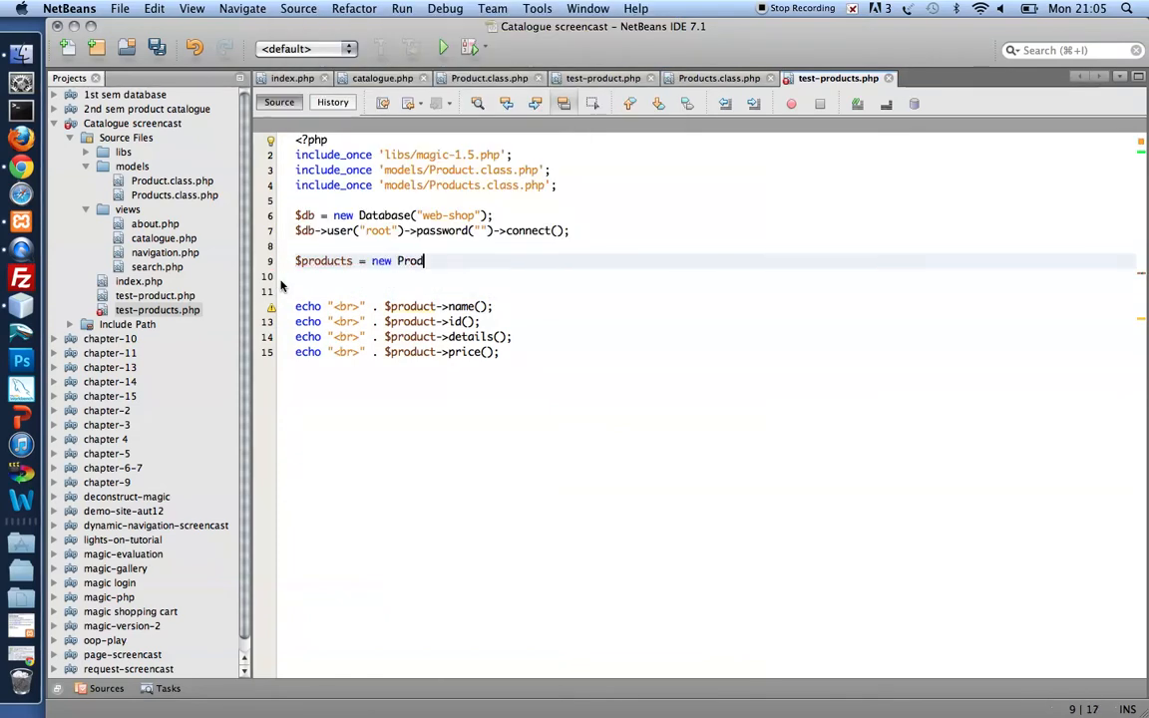
type("ucts")
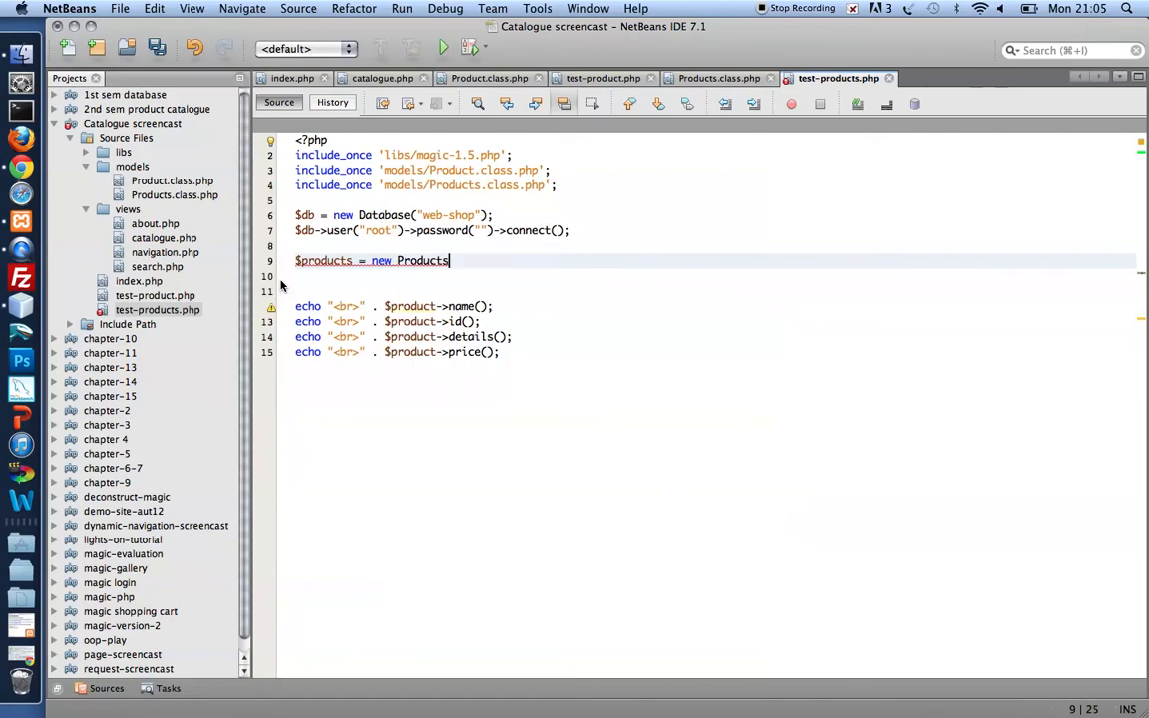
type("(")
key("Escape")
type("$db")
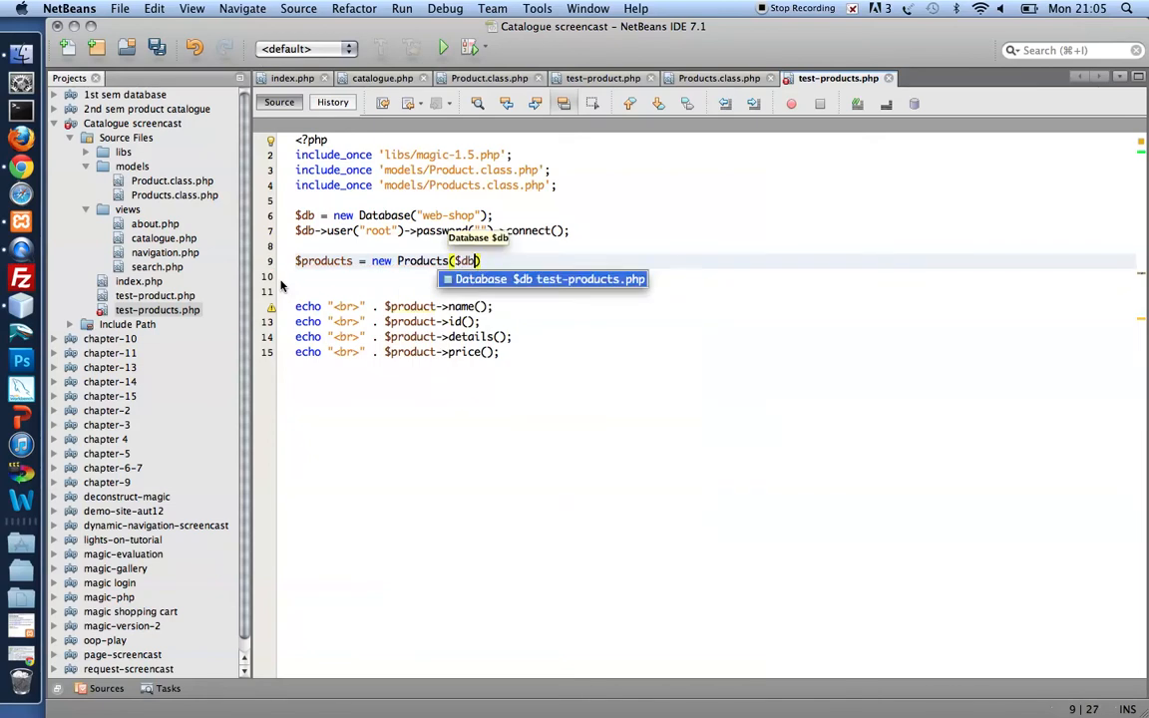
type(");")
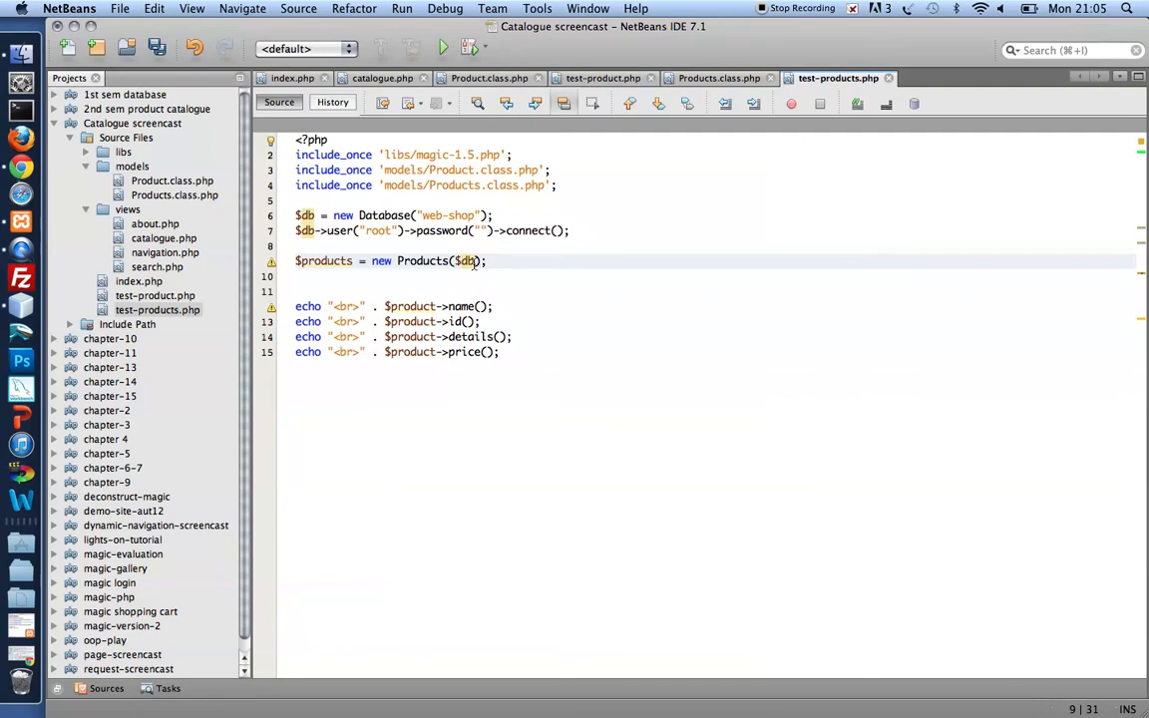
Step: Review the Products __construct taking a Database object, then return to test-products.php
left_click(719, 77)
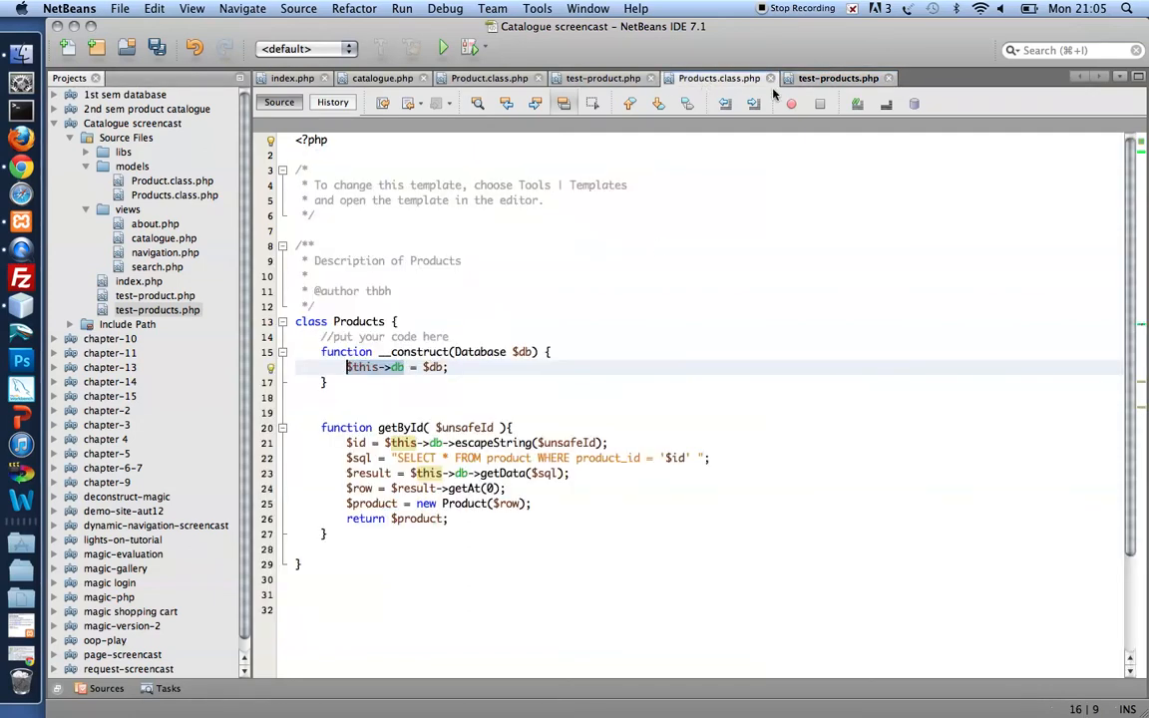
left_click(837, 78)
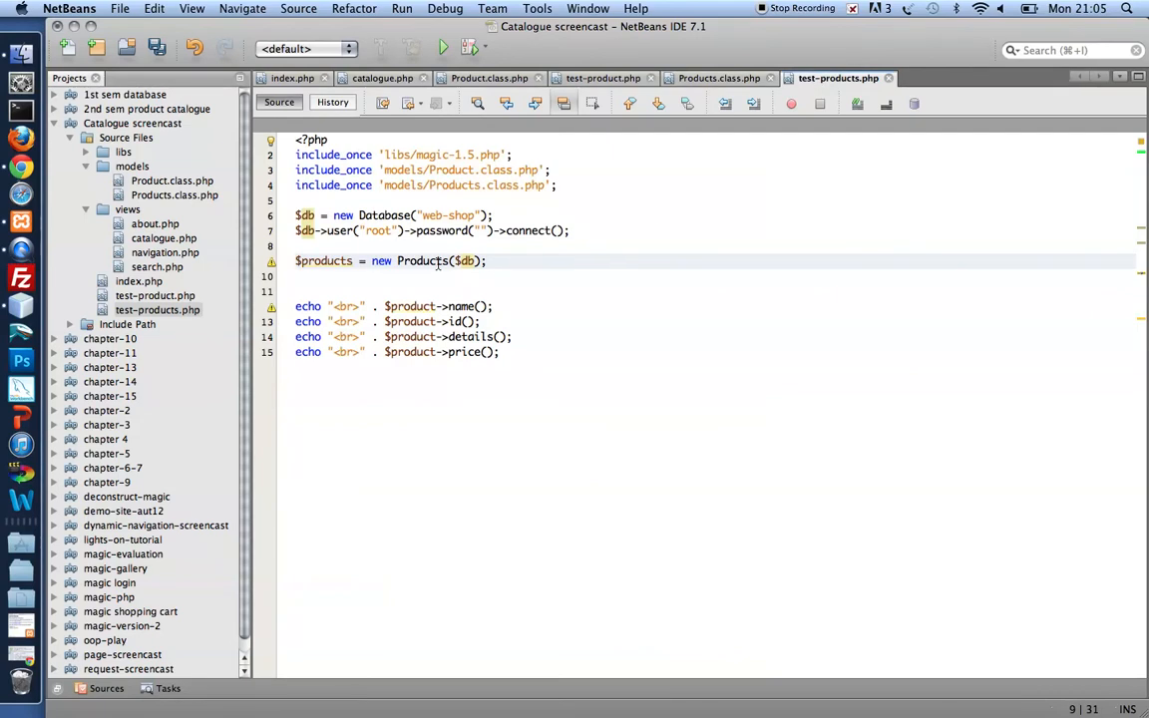
left_click(713, 78)
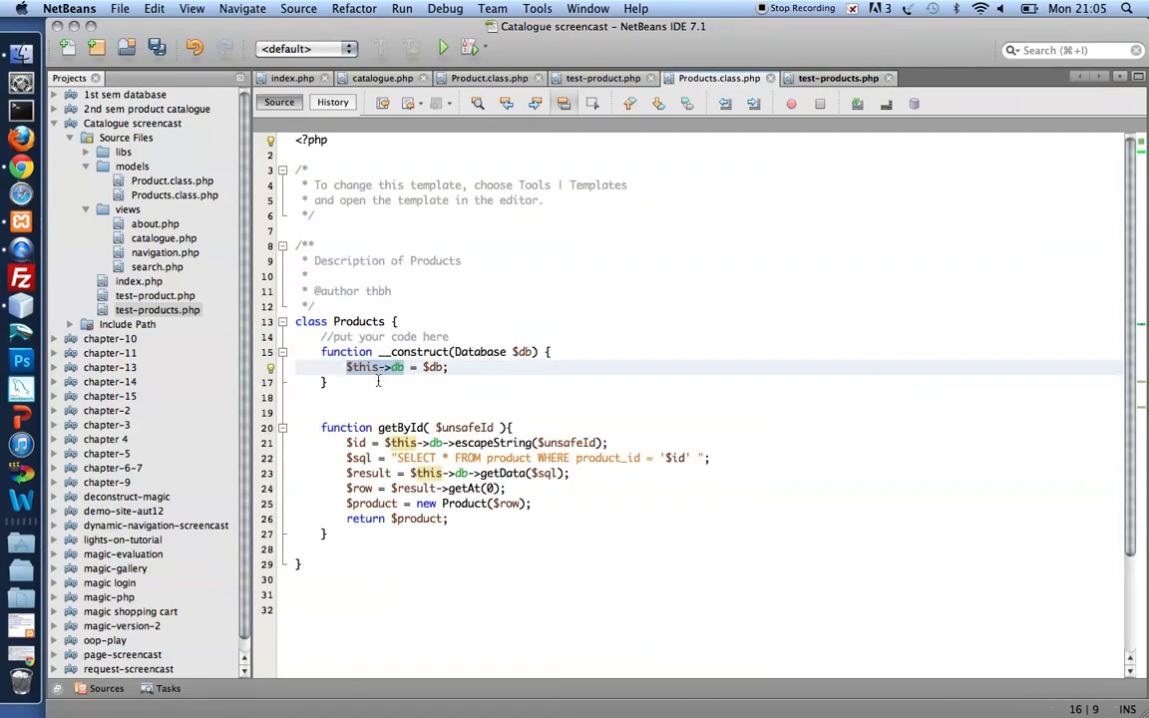
left_click_drag(321, 351, 344, 383)
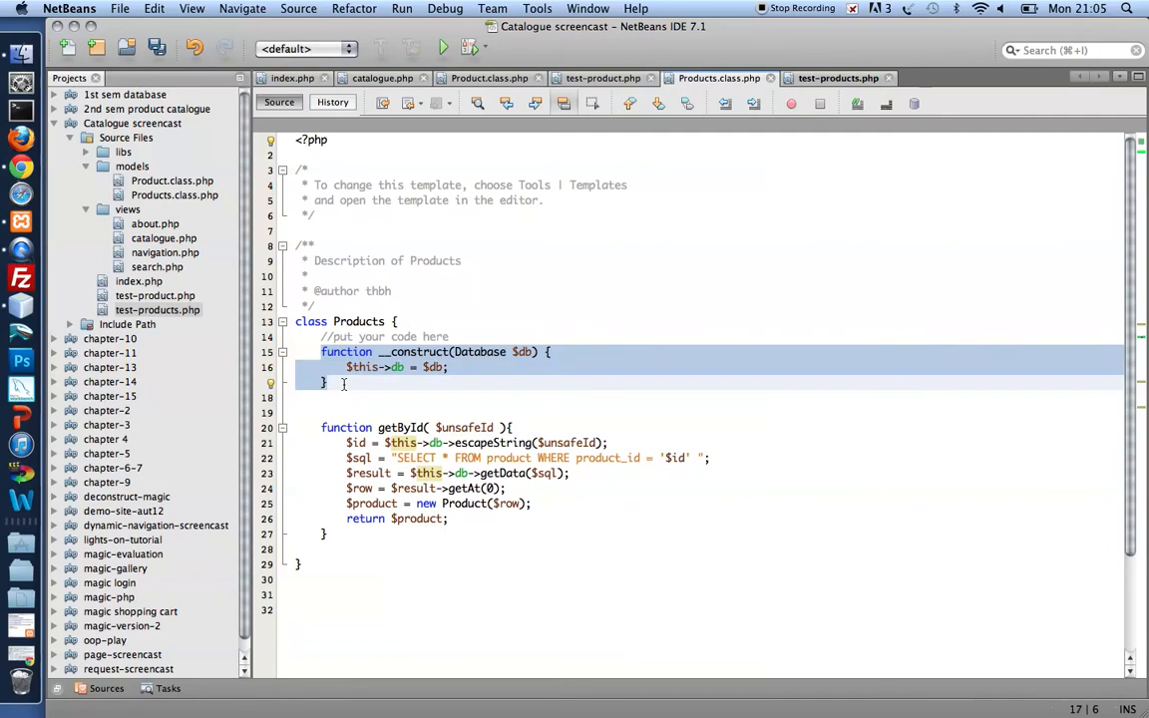
left_click(838, 78)
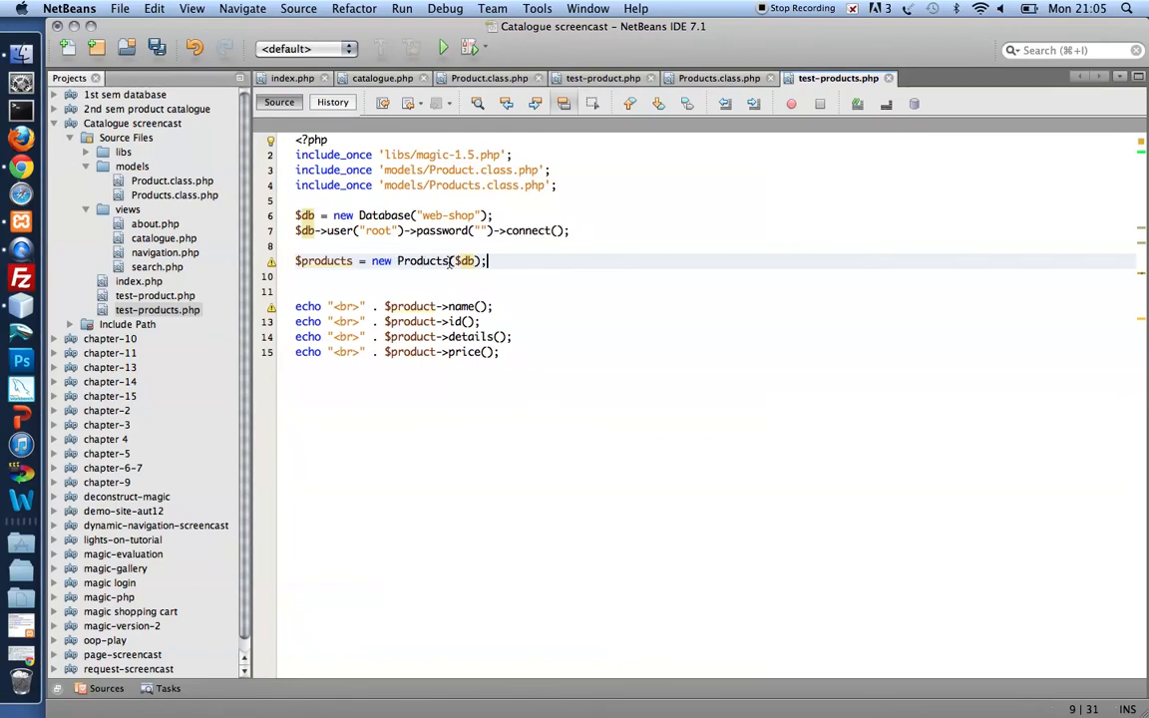
Step: Add $product = $products->getById(1); below the Products object and switch to the browser
key("Return")
key("Return")
type("$")
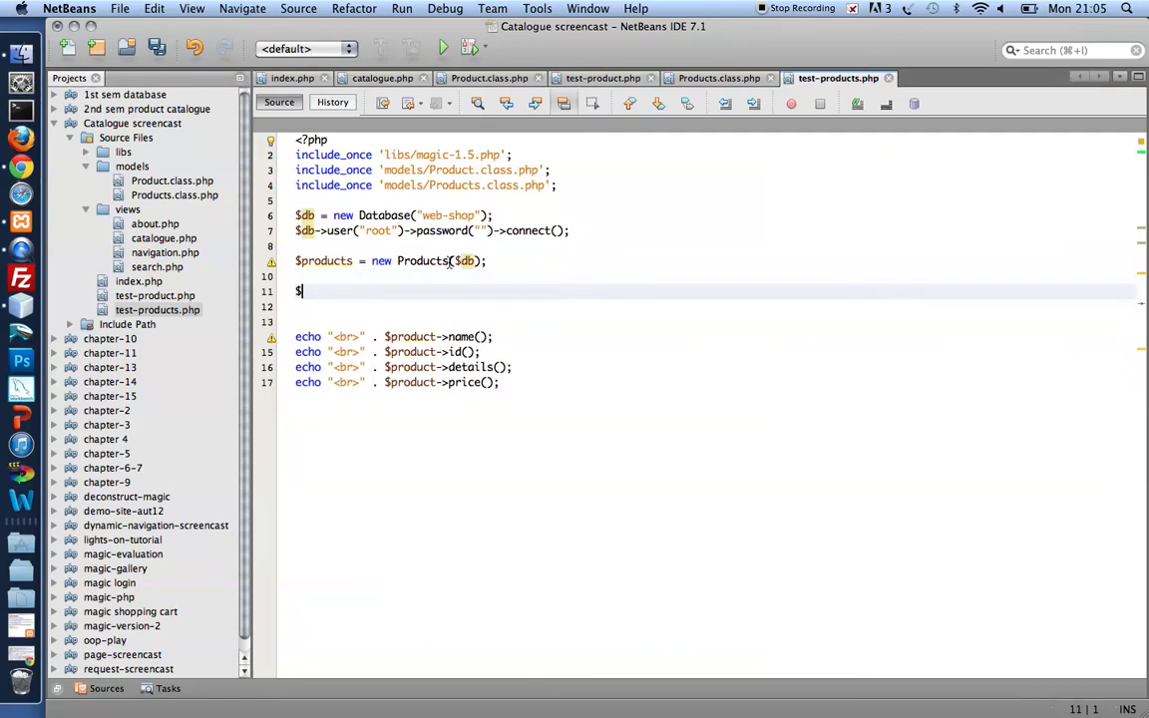
type("product")
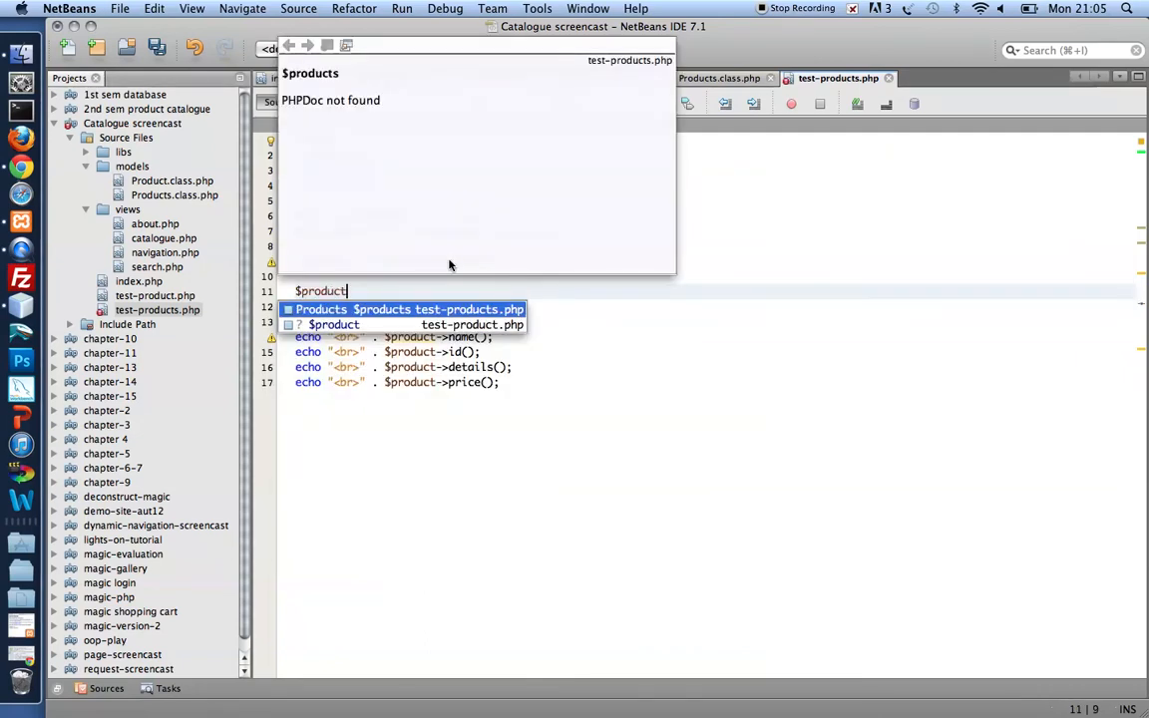
type(" =")
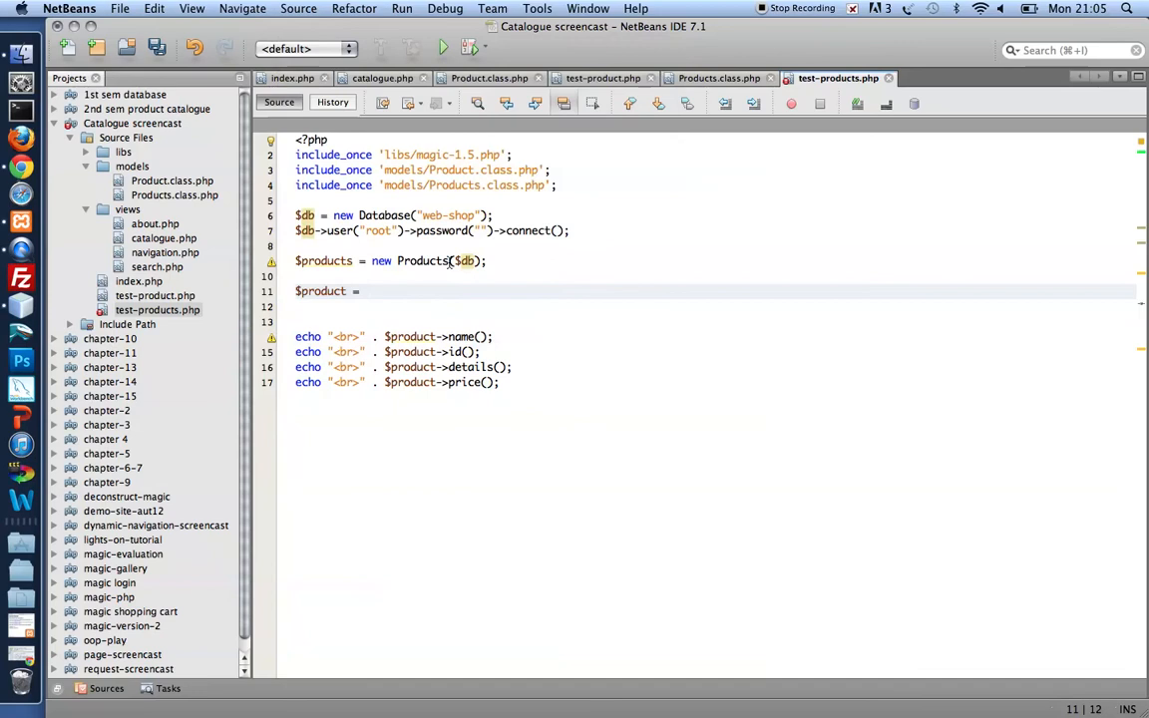
type(" $products")
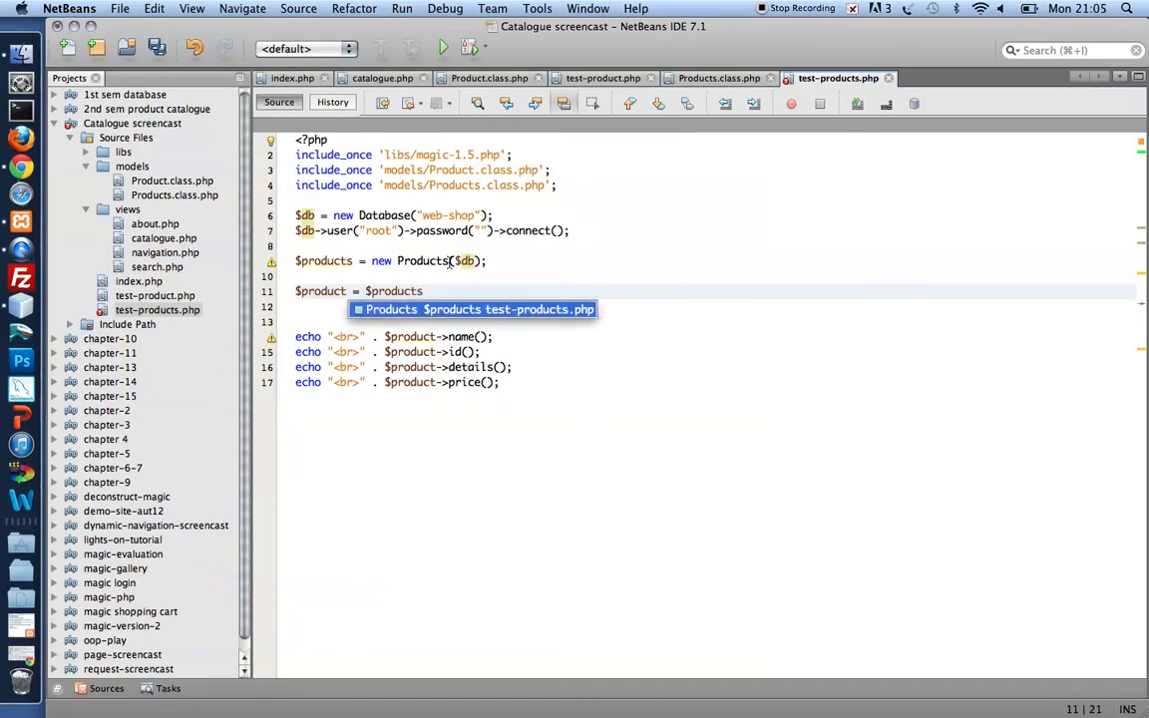
type("->")
key("Down")
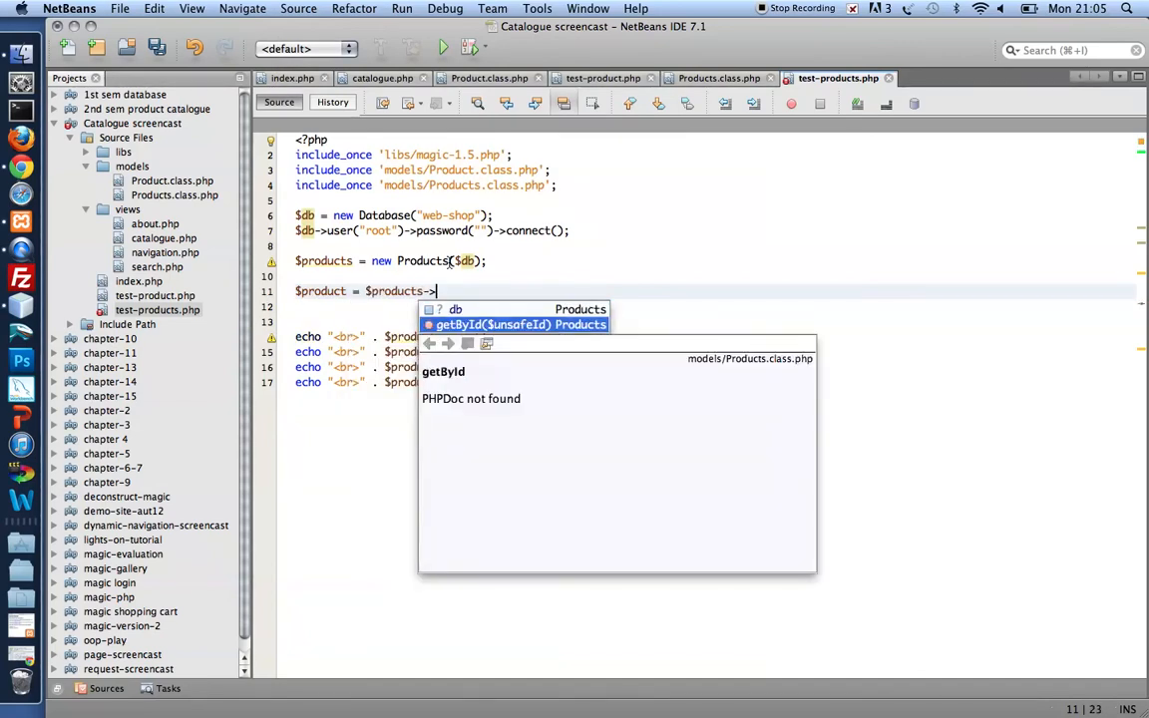
key("Return")
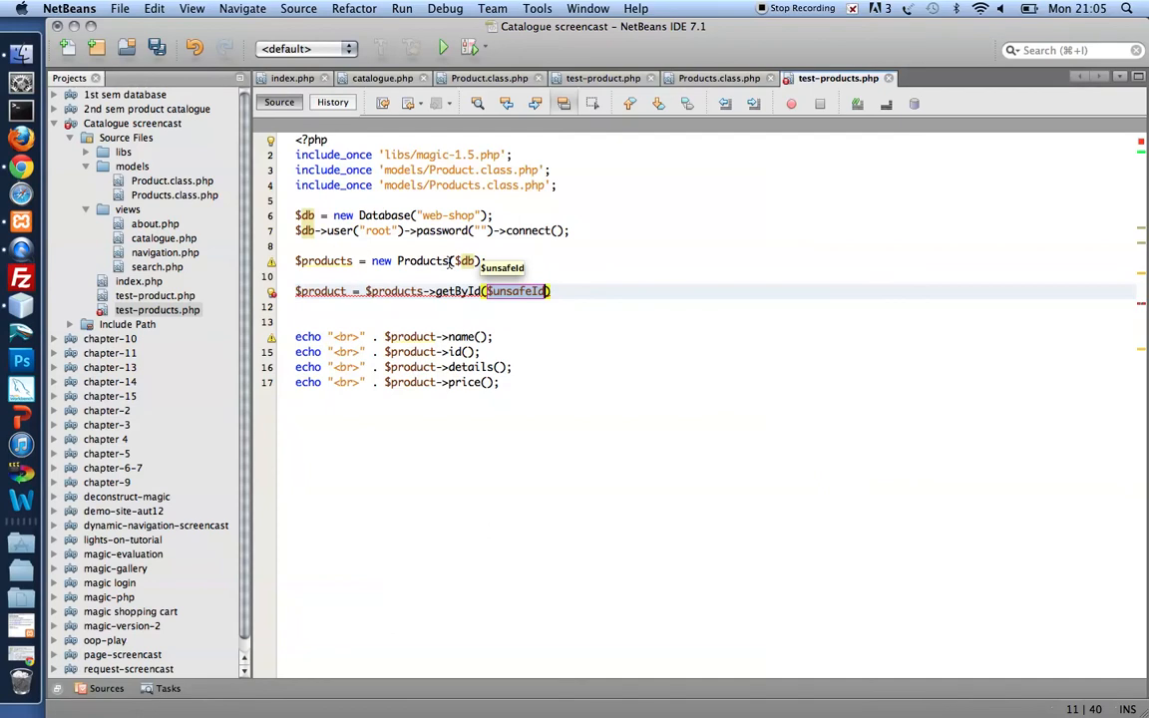
type("1")
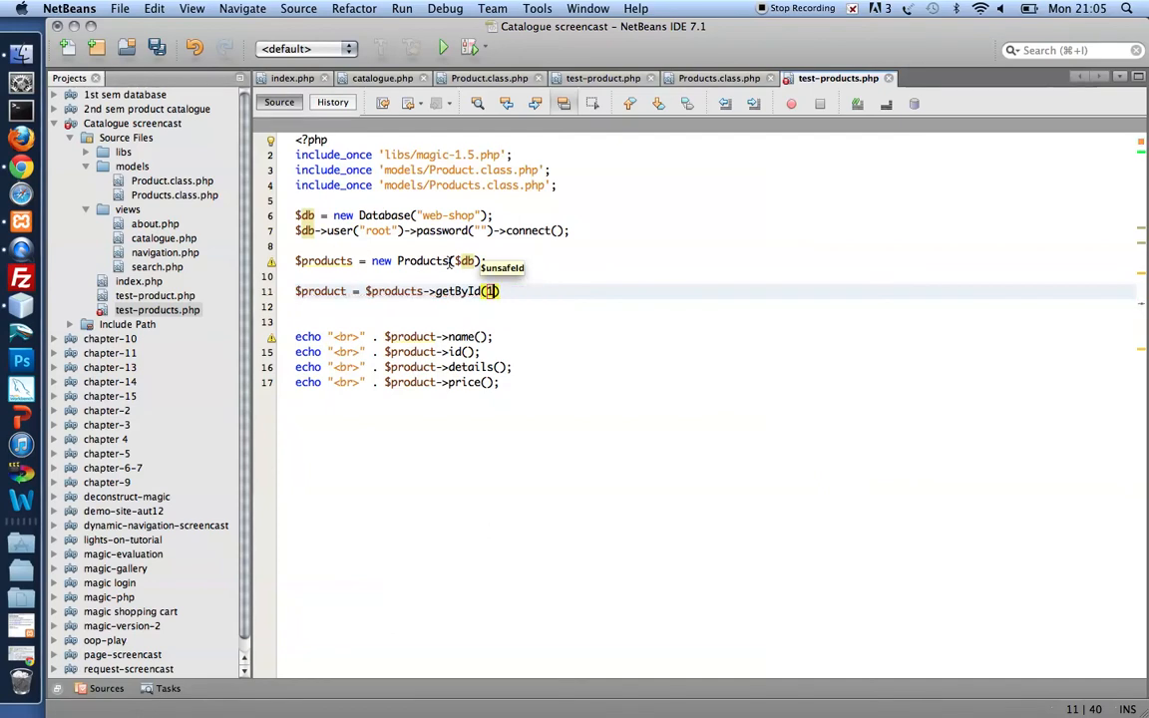
key("Return")
type(";")
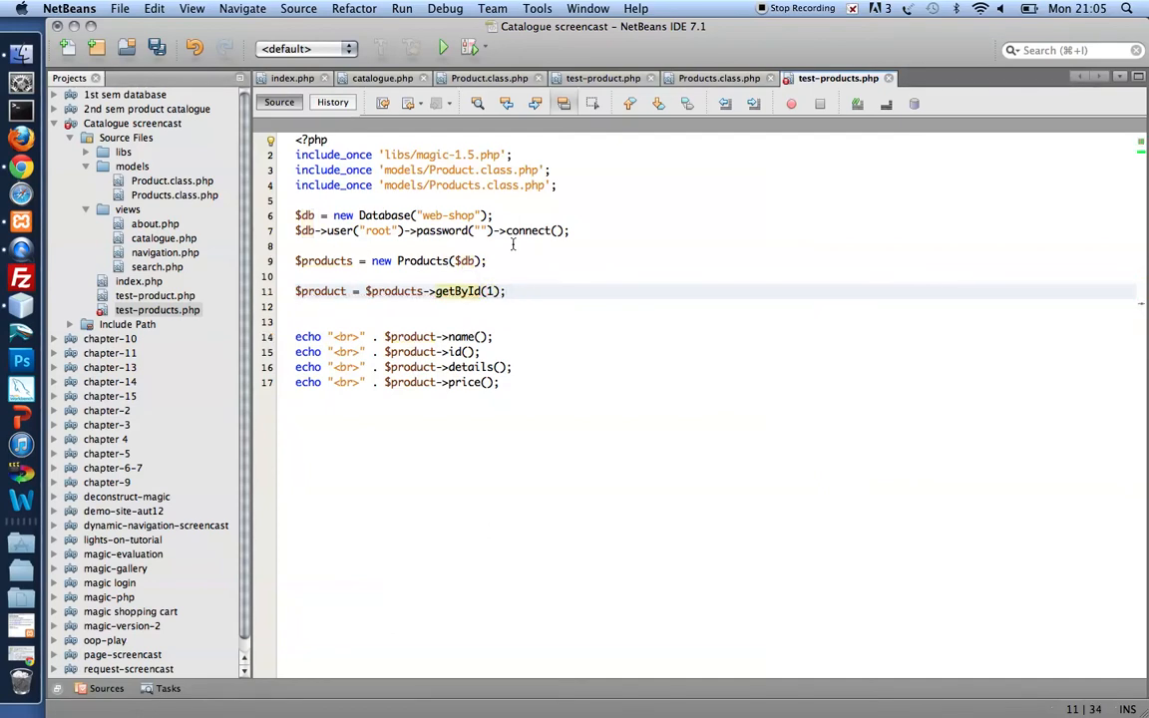
key("super+Tab")
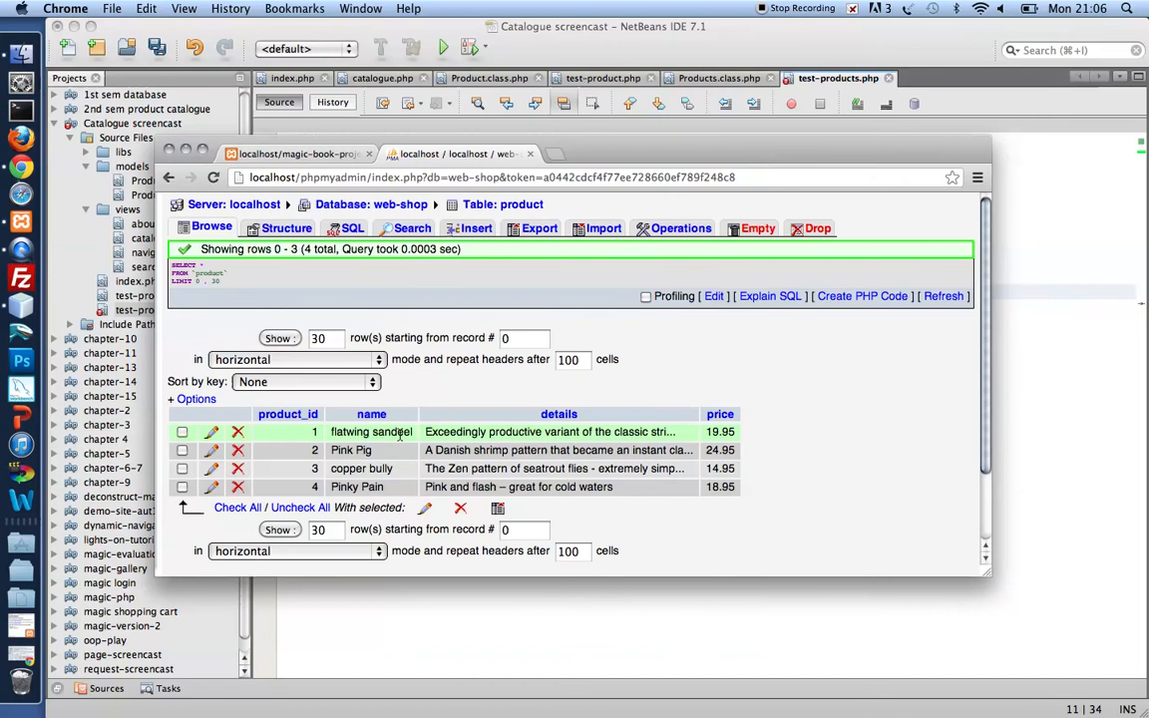
Step: Return to the editor and save test-products.php
left_click(1051, 416)
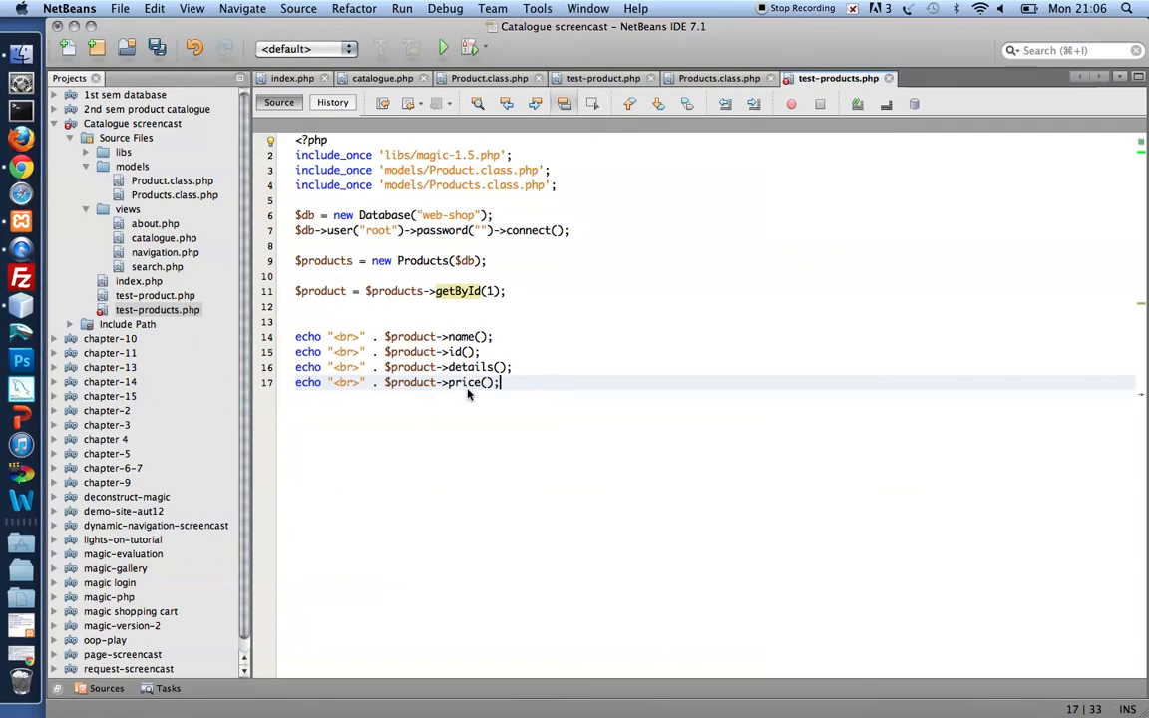
key("super+s")
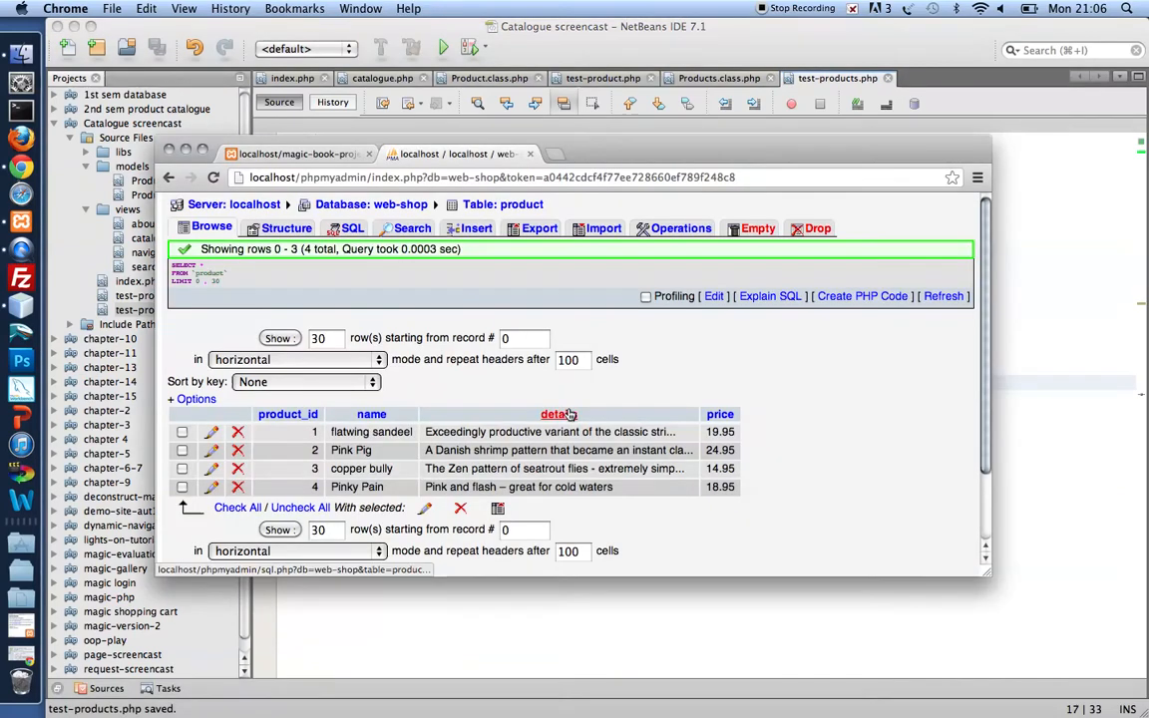
Step: Load test-products.php in the catalogue tab, showing flatwing sandeel, ID 1, price 19.95
key("super+Tab")
left_click(294, 154)
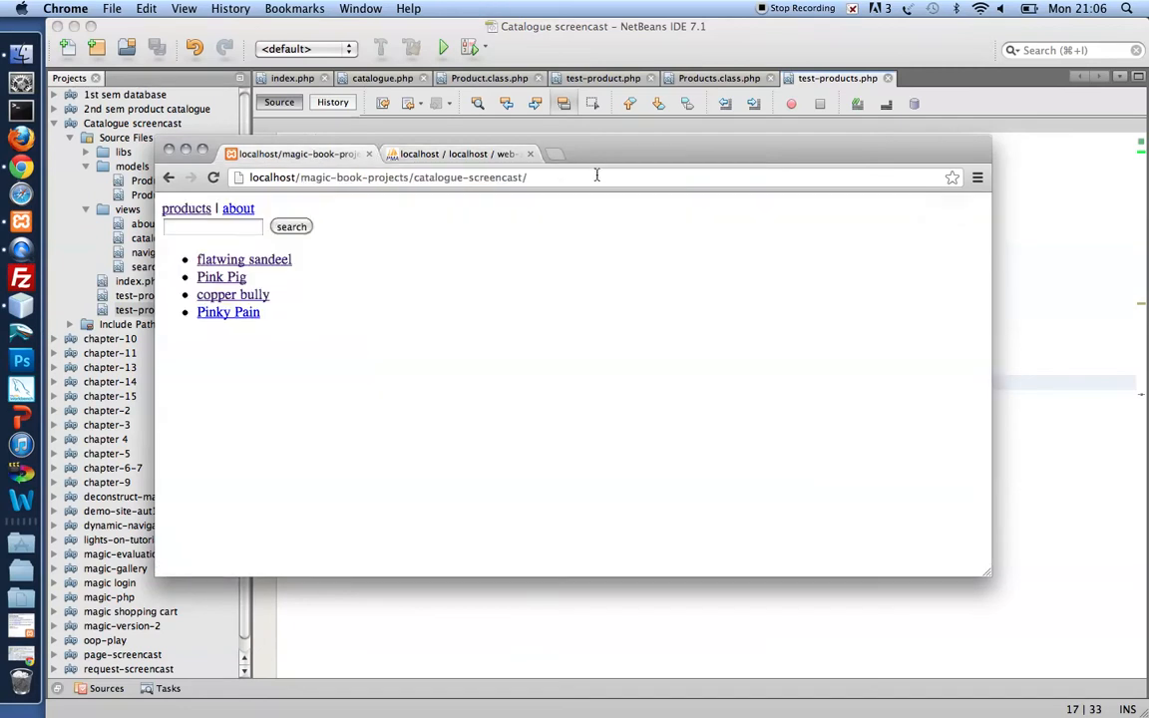
type("test")
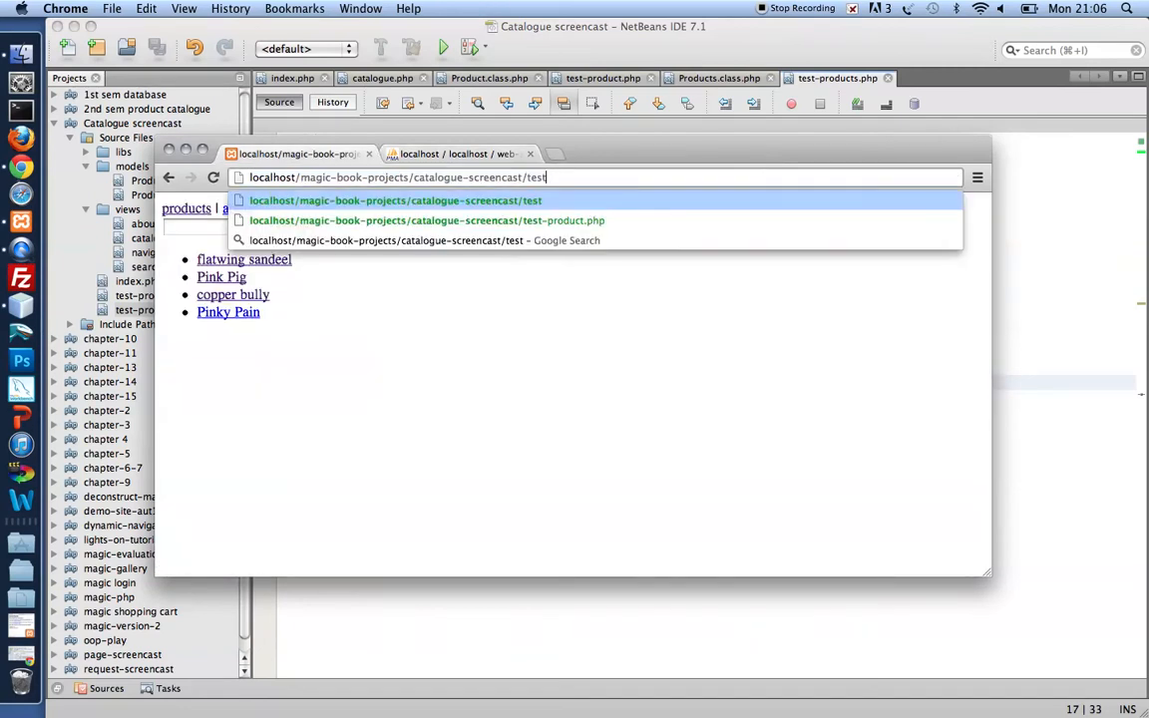
type("-products.php")
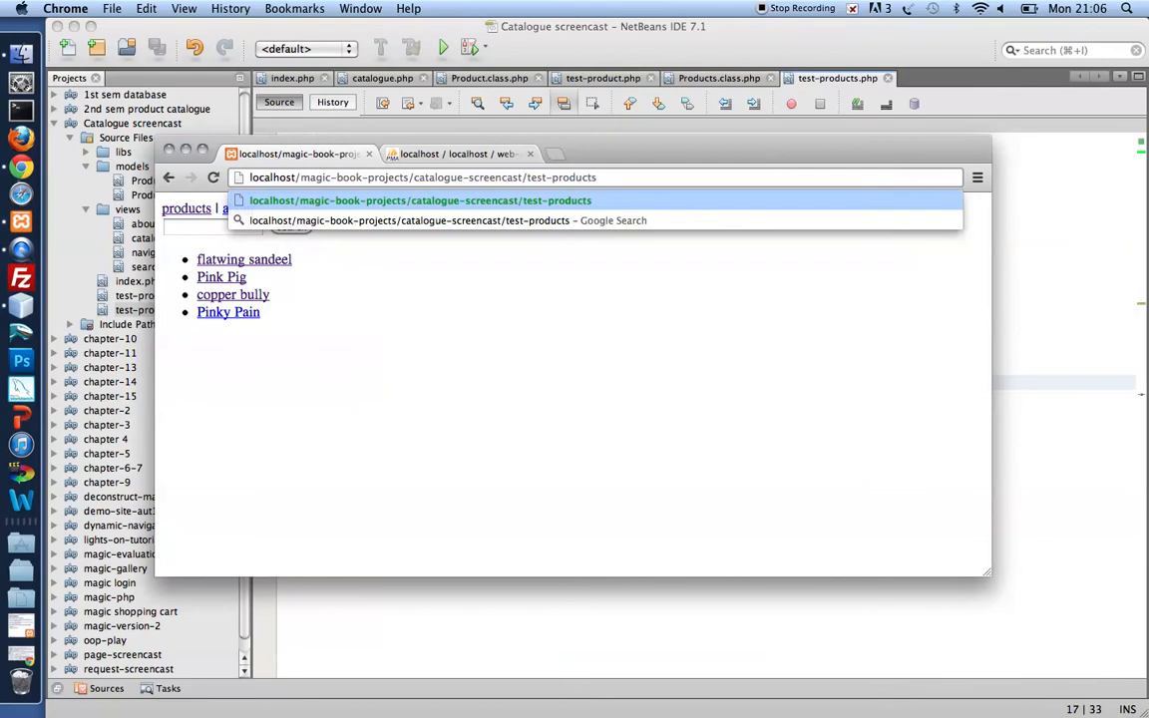
key("Return")
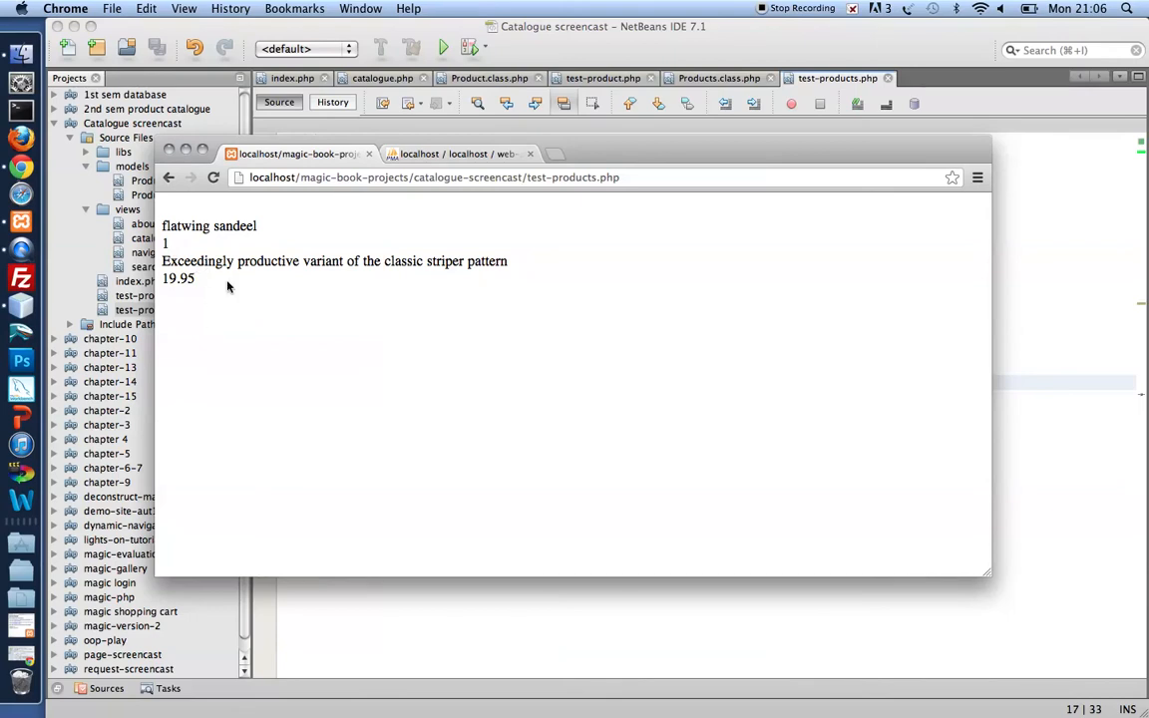
left_click(1085, 369)
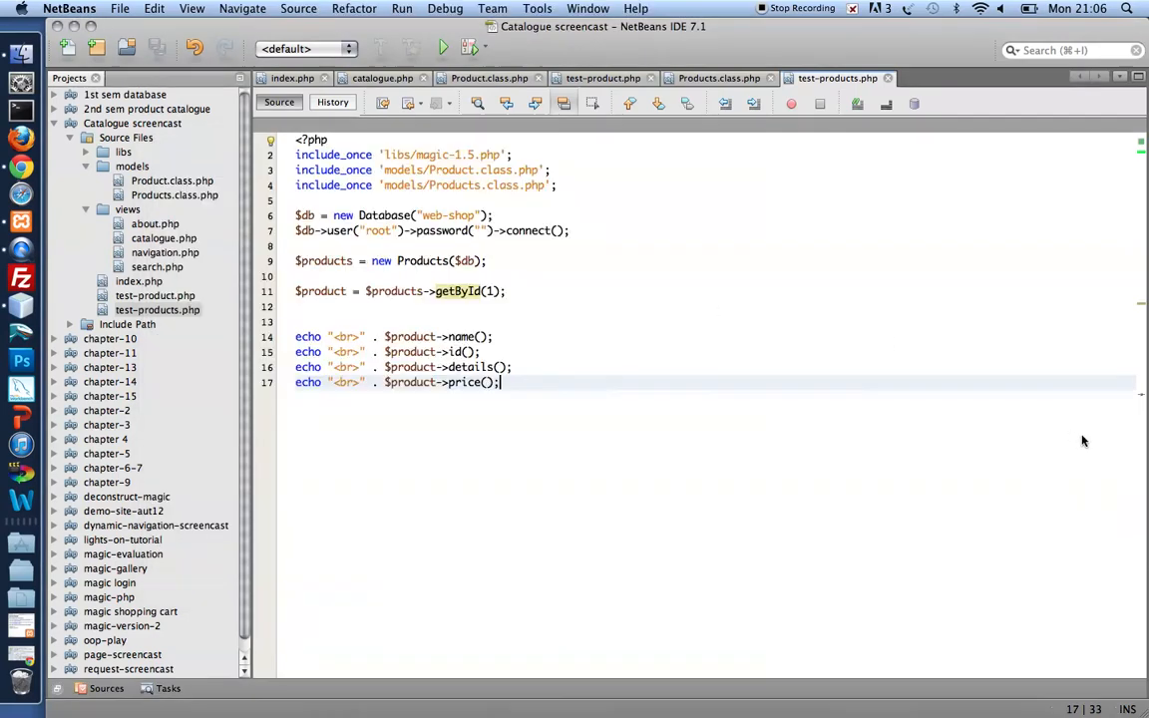
Step: Glance at the Products class source and switch back to Google Chrome
left_click(698, 78)
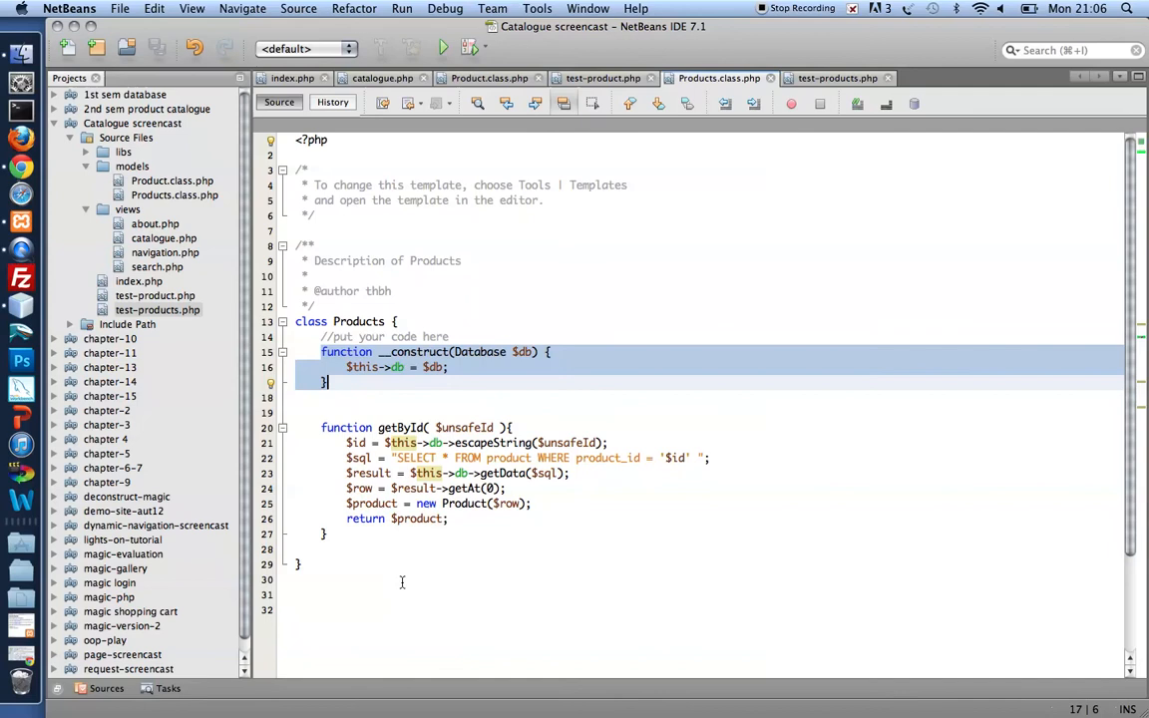
key("super+Tab")
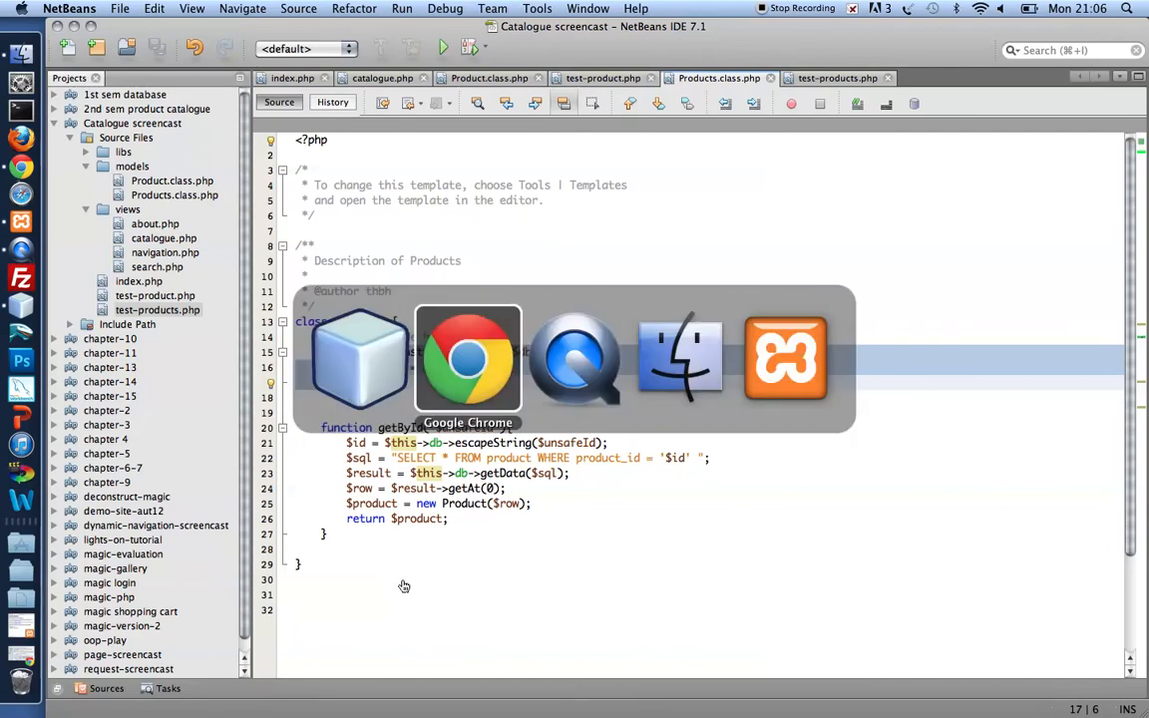
Step: Visit the flatwing sandeel and copper bully product pages, returning to the product list each time
left_click(169, 176)
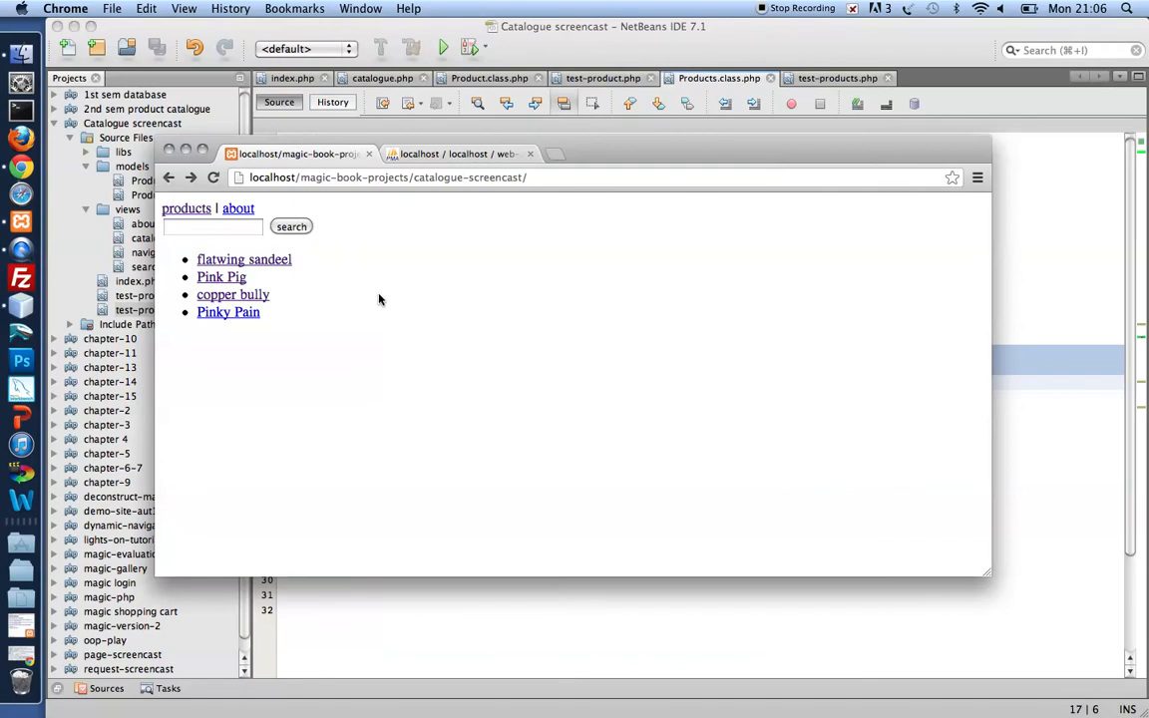
left_click(268, 261)
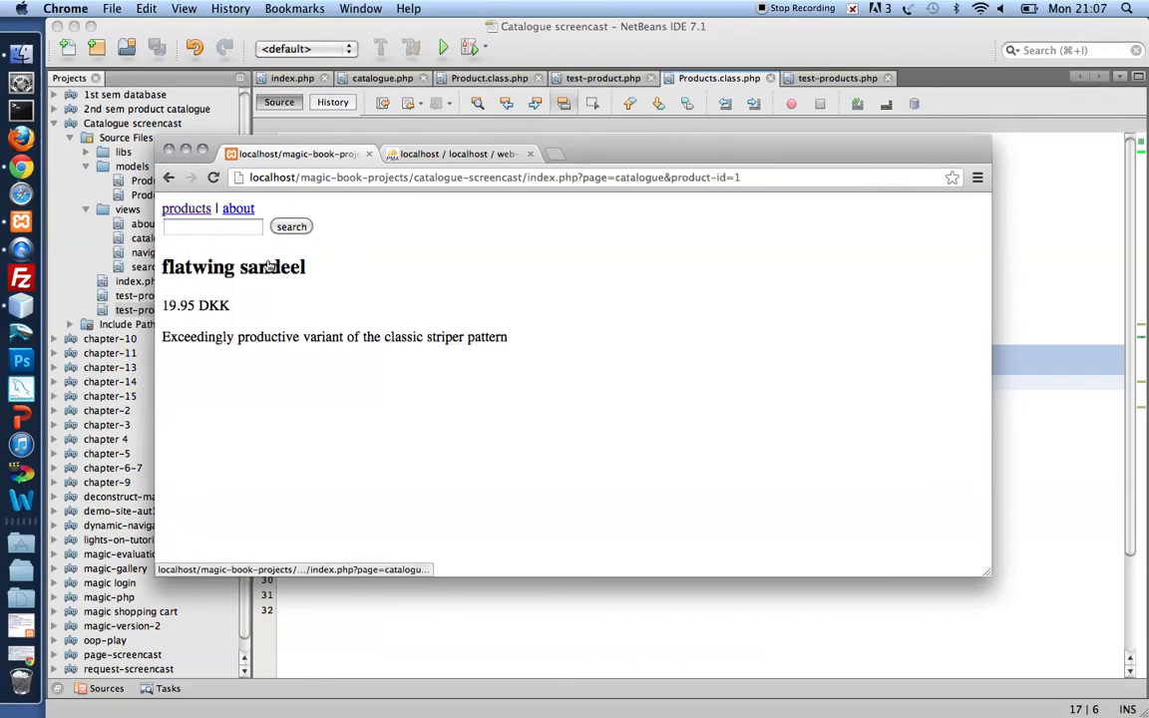
left_click(187, 208)
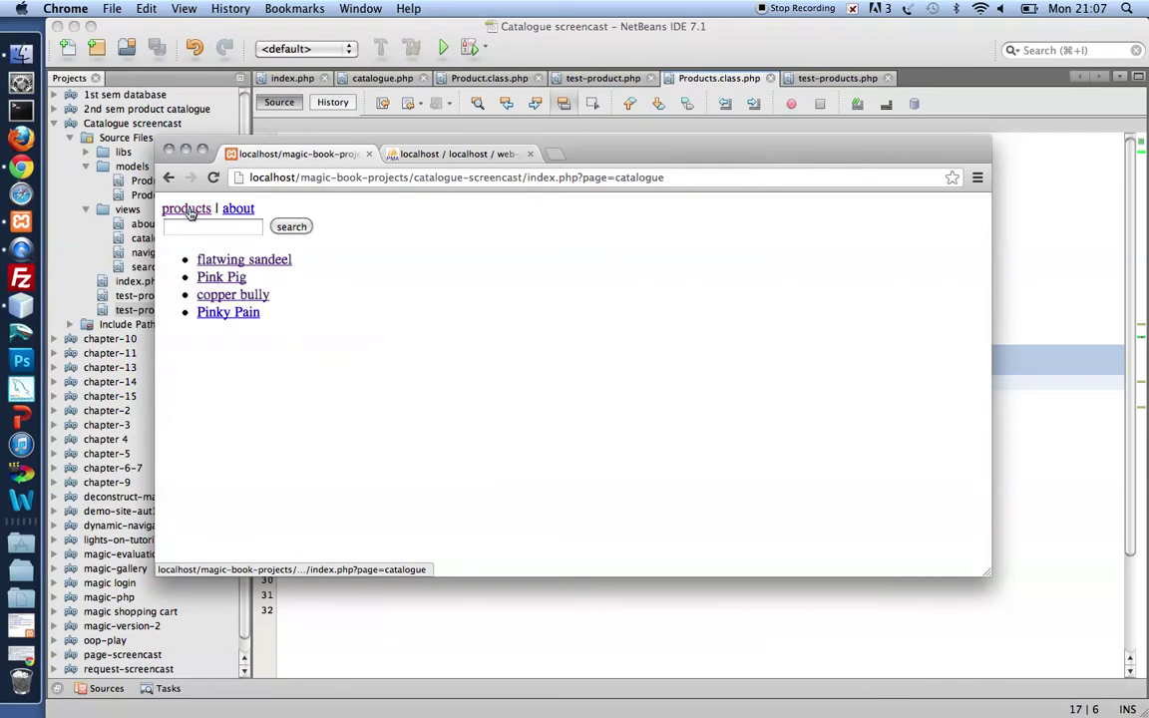
left_click(232, 295)
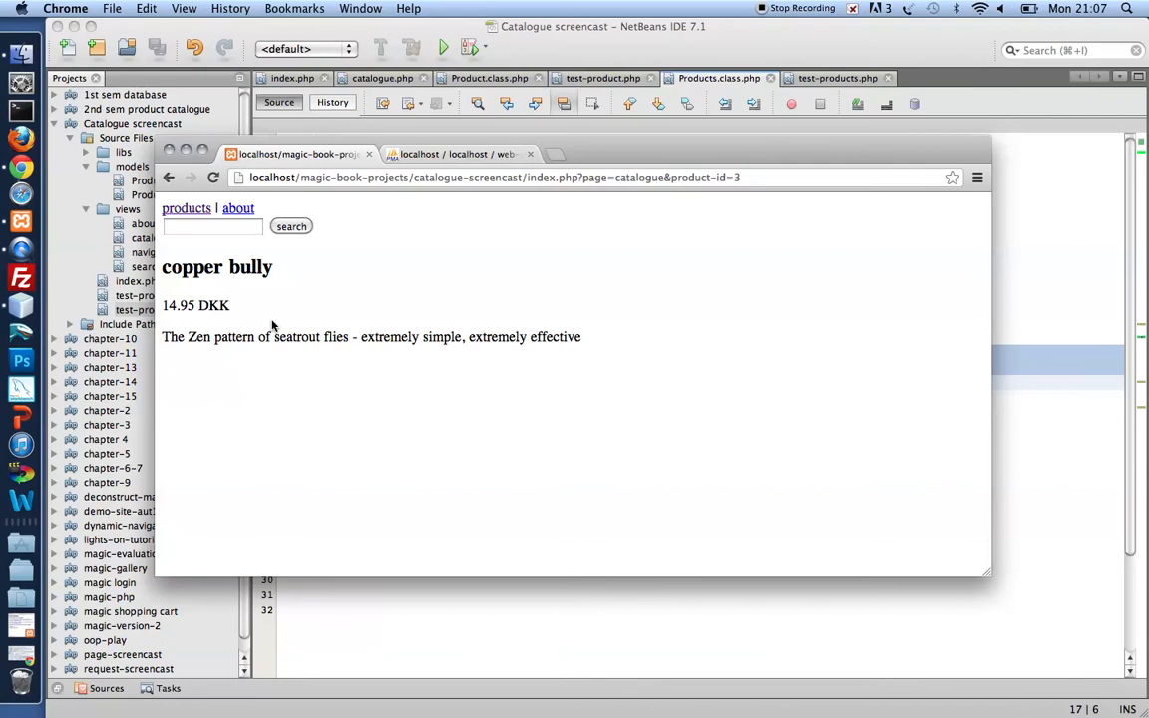
left_click(186, 208)
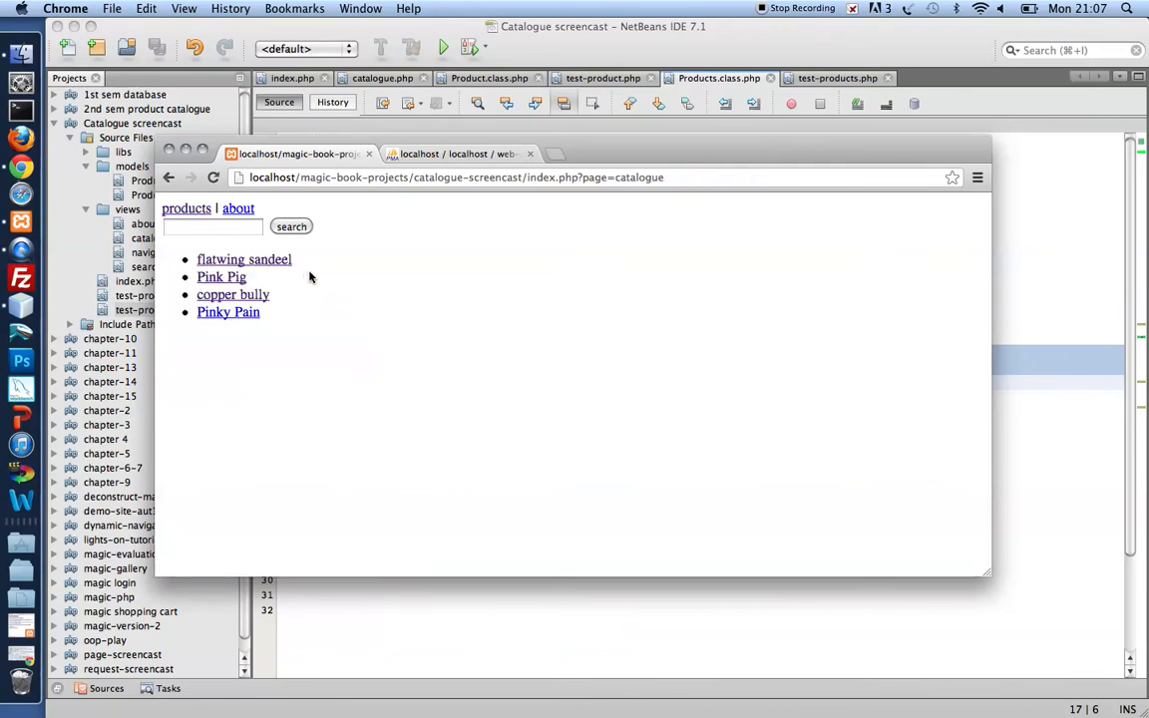
Step: Select the four product names and view the product list's HTML source
left_click_drag(306, 372, 203, 250)
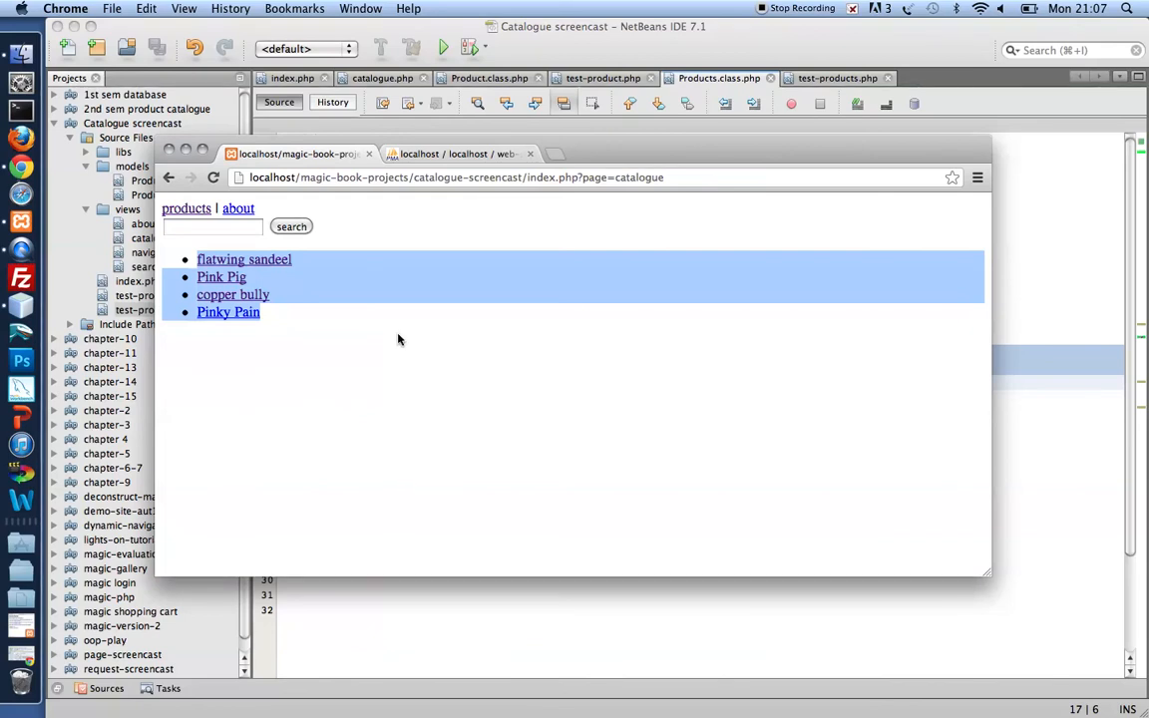
key("super+alt+u")
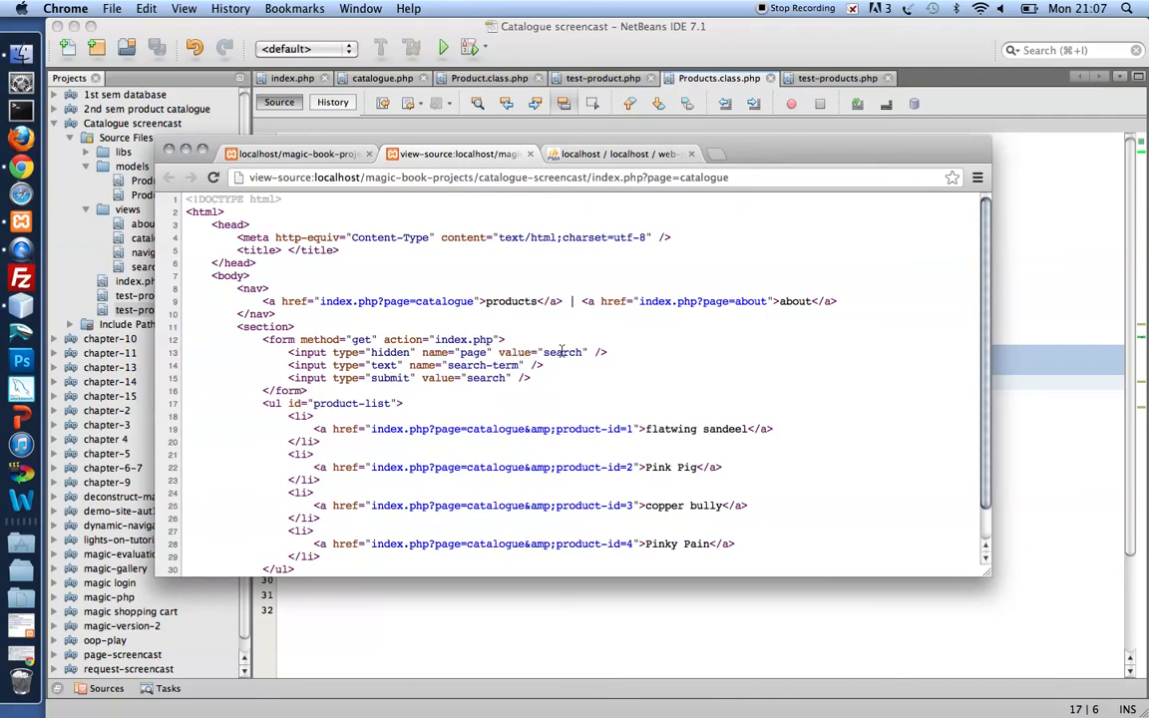
scroll(549, 349, "down", 3)
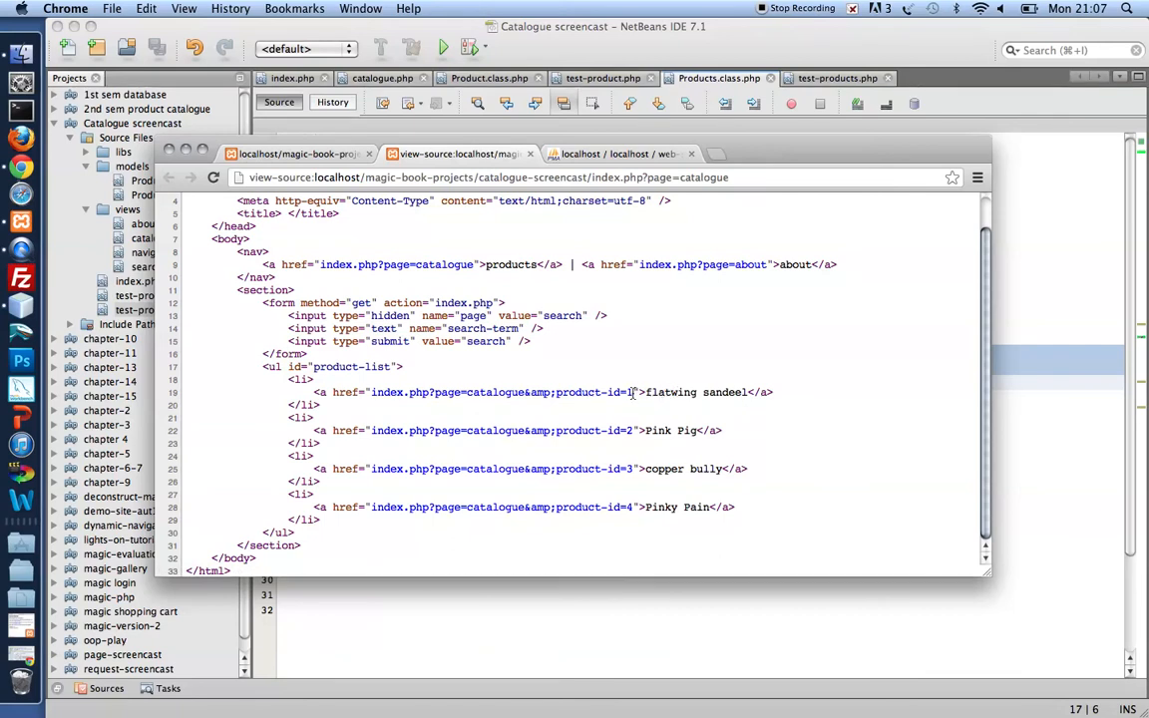
Step: Close the page source view after reviewing the product-id links
left_click(530, 154)
Step: Start a getAll() function below getById in Products.class.php
left_click(1038, 317)
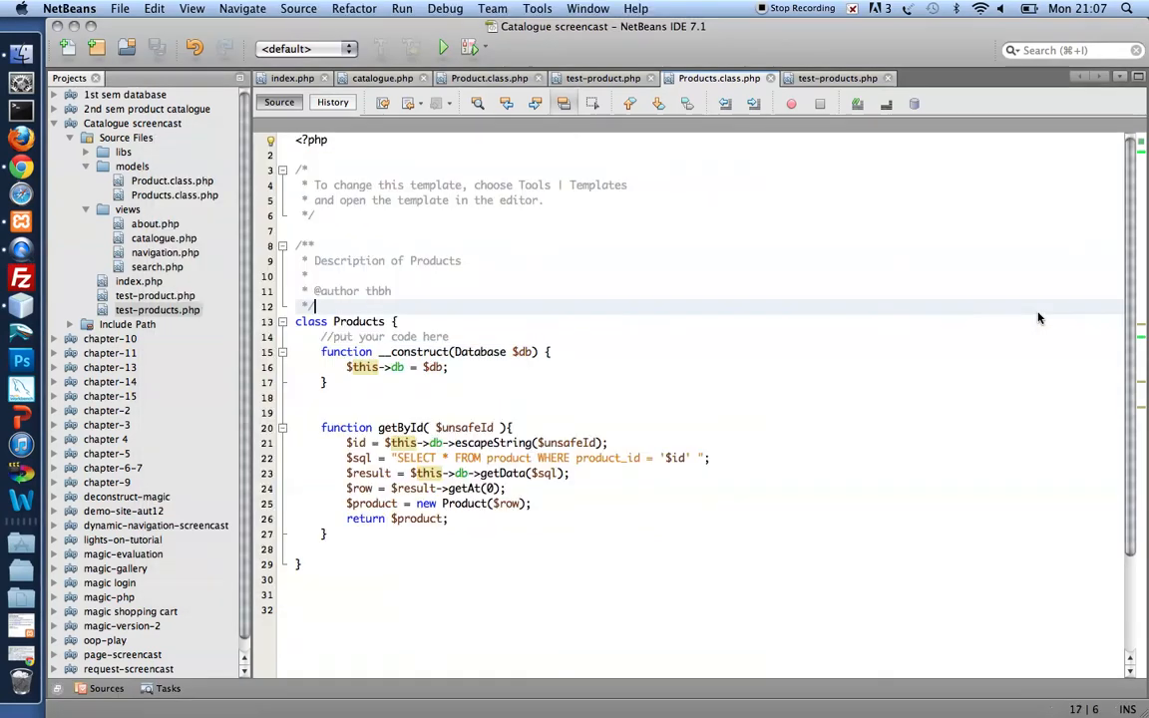
left_click(329, 535)
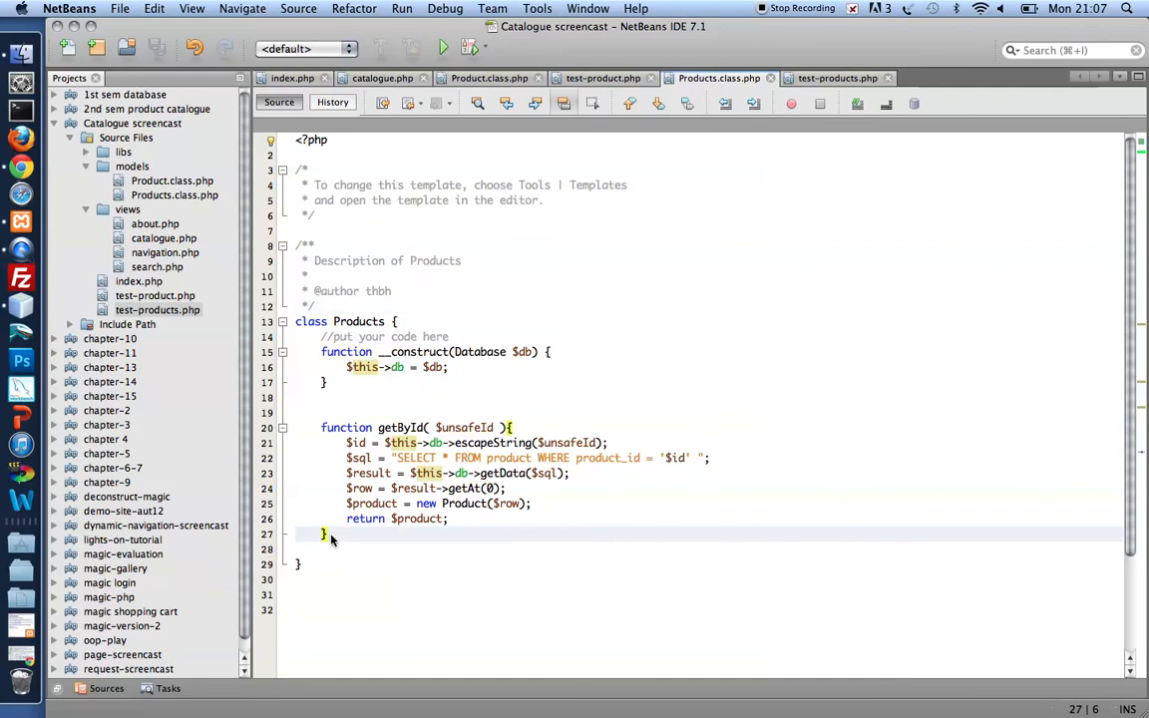
key("Return")
key("Return")
type("function ge")
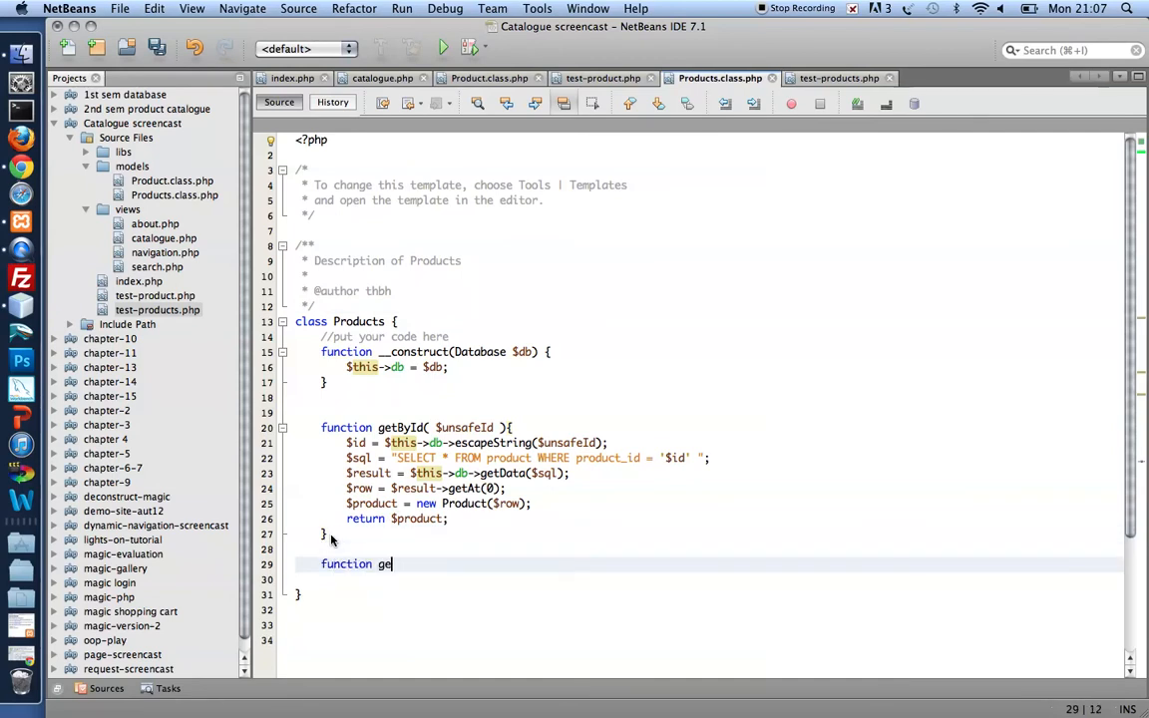
type("tAll()")
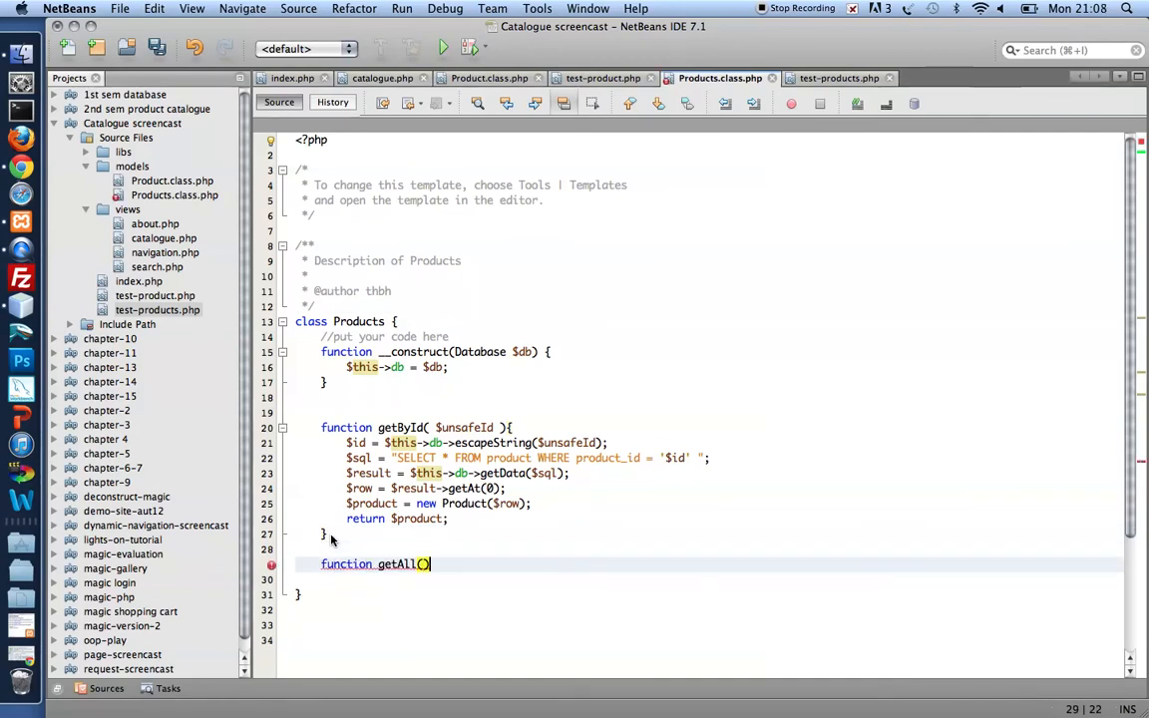
type("{")
key("Return")
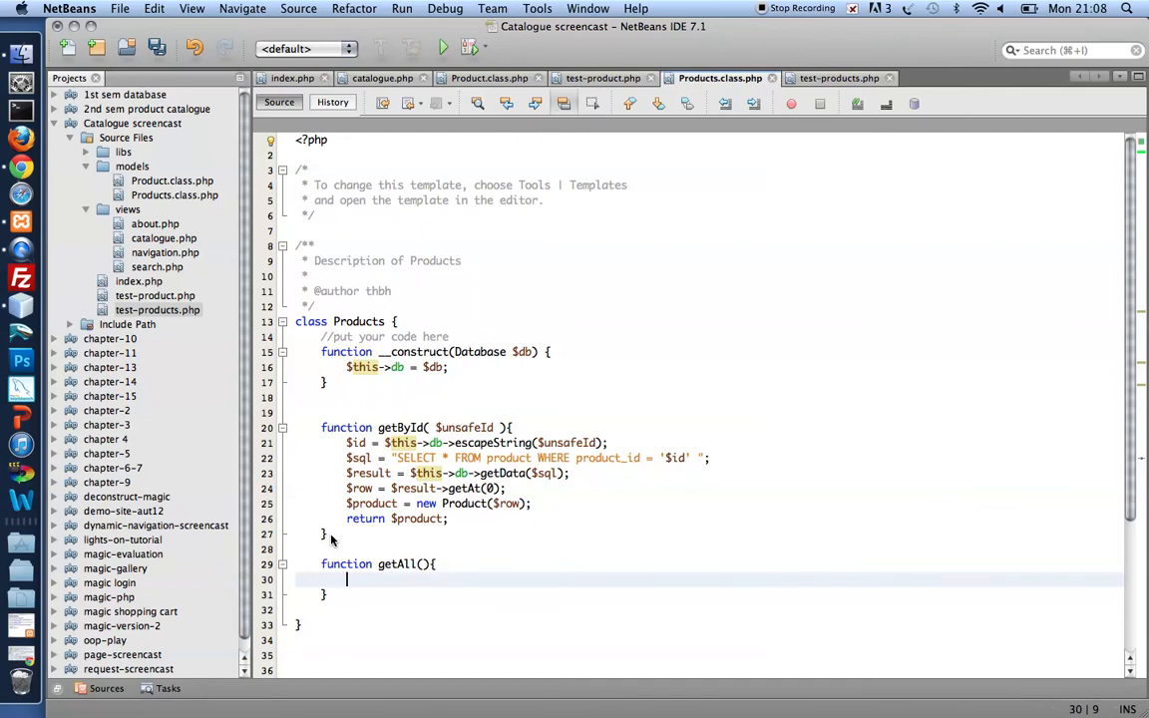
type("$sql = \"SE")
type("\"S")
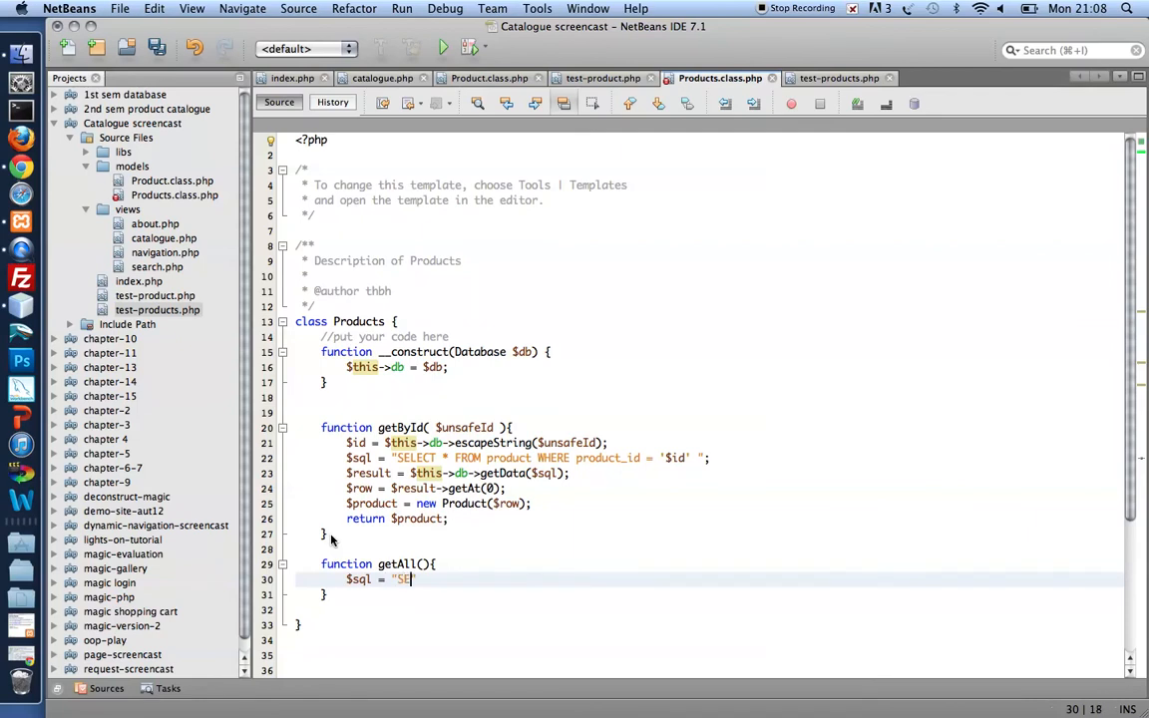
type("LECT pro")
type(" duc")
type("_id")
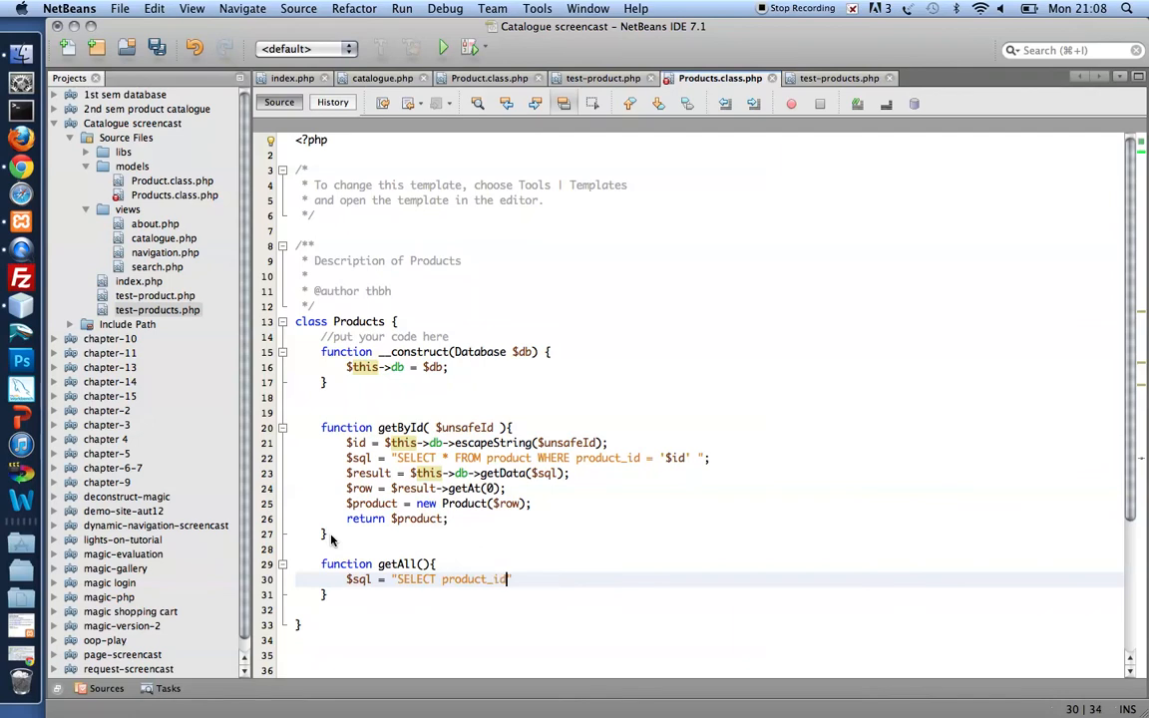
type(", name FROM pr")
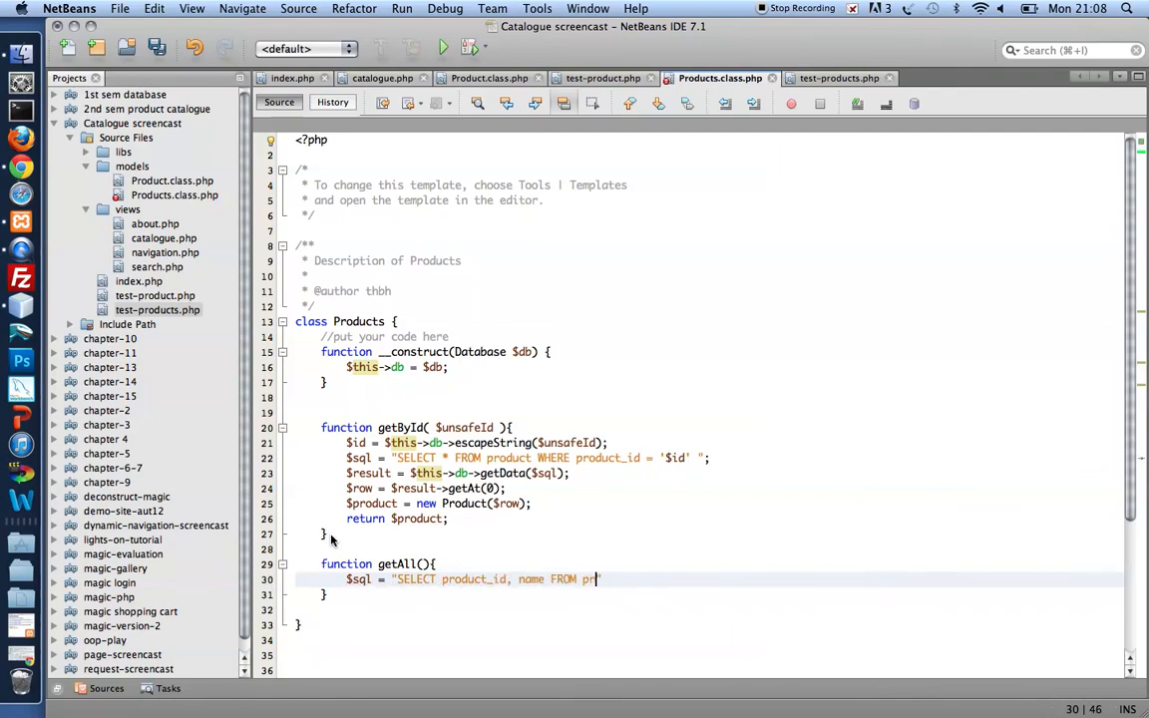
type("uct\";")
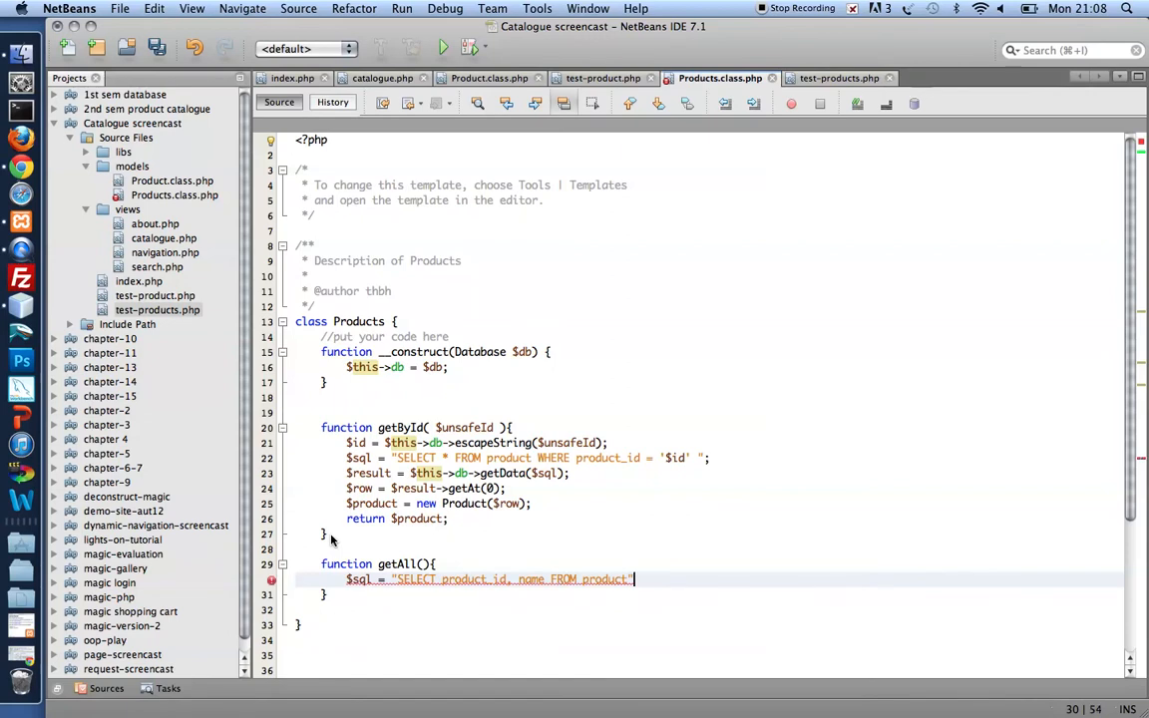
Step: Add $sql selecting product_id, name FROM product and $result = $this->db->getData($sql);
key("Return")
type("$r")
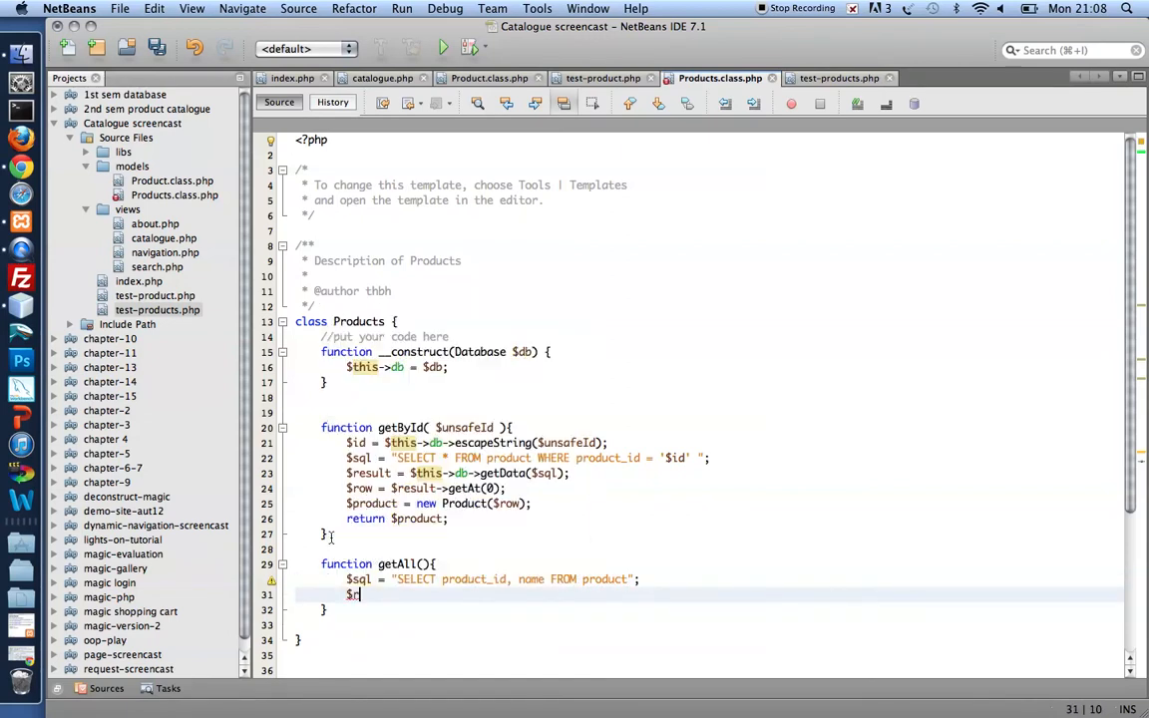
type("esult = ")
type("$this->")
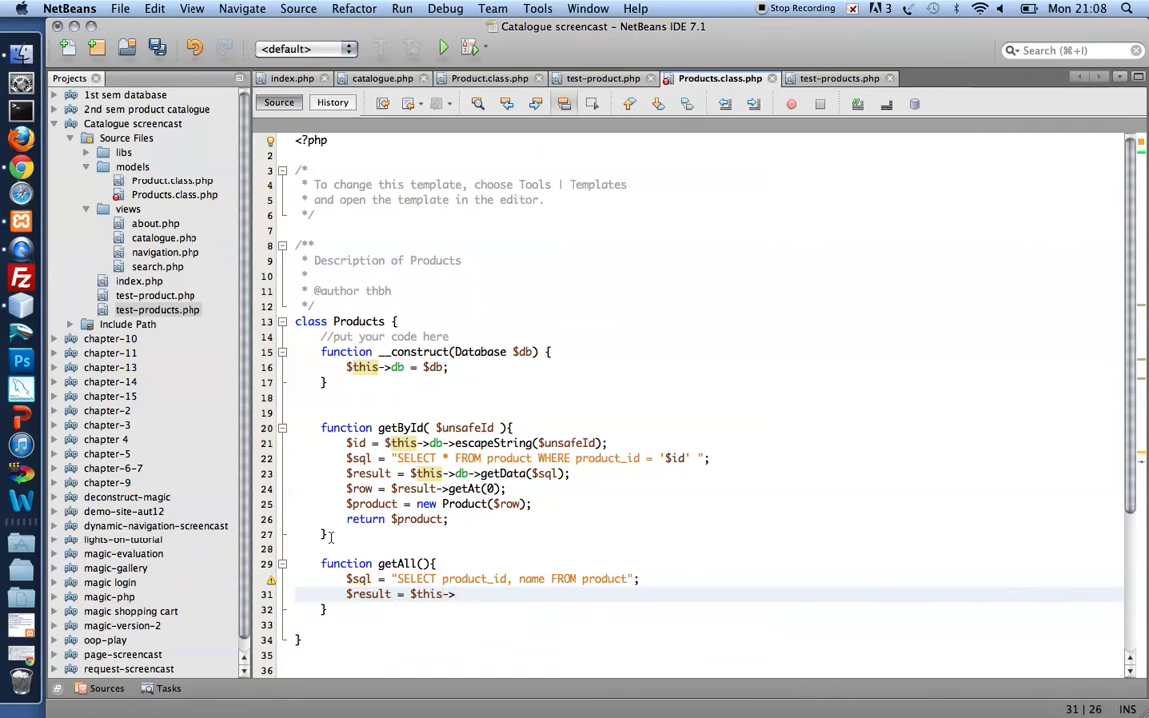
type("db->get")
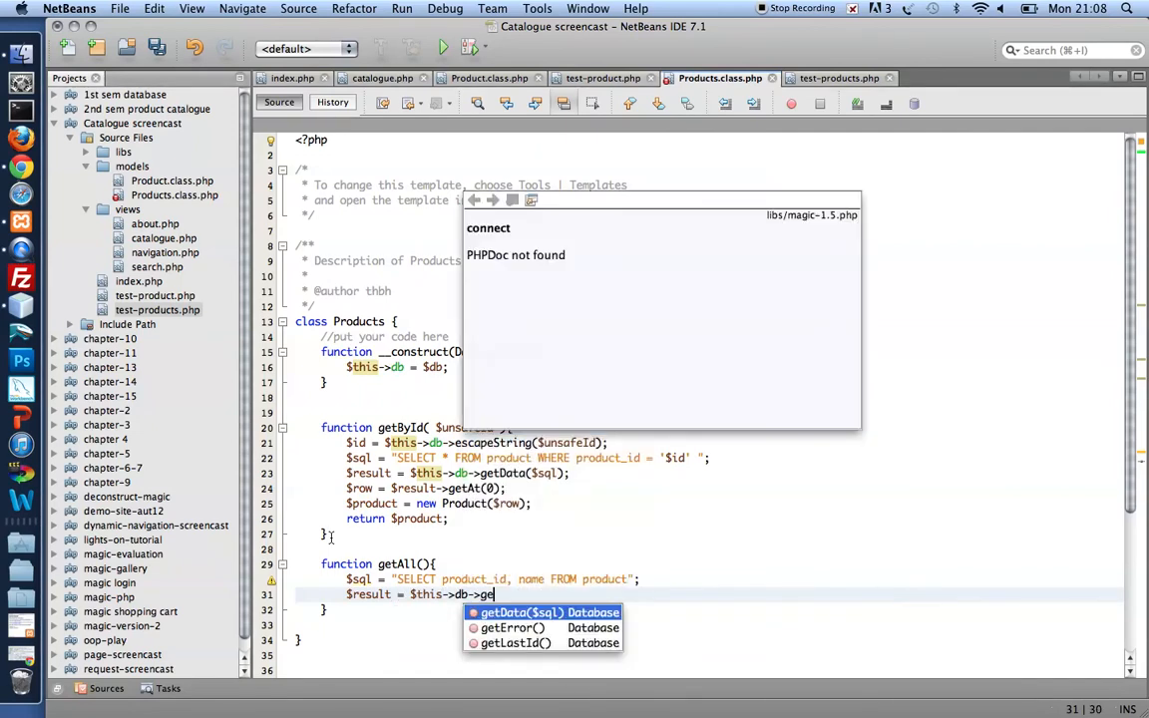
key("Return")
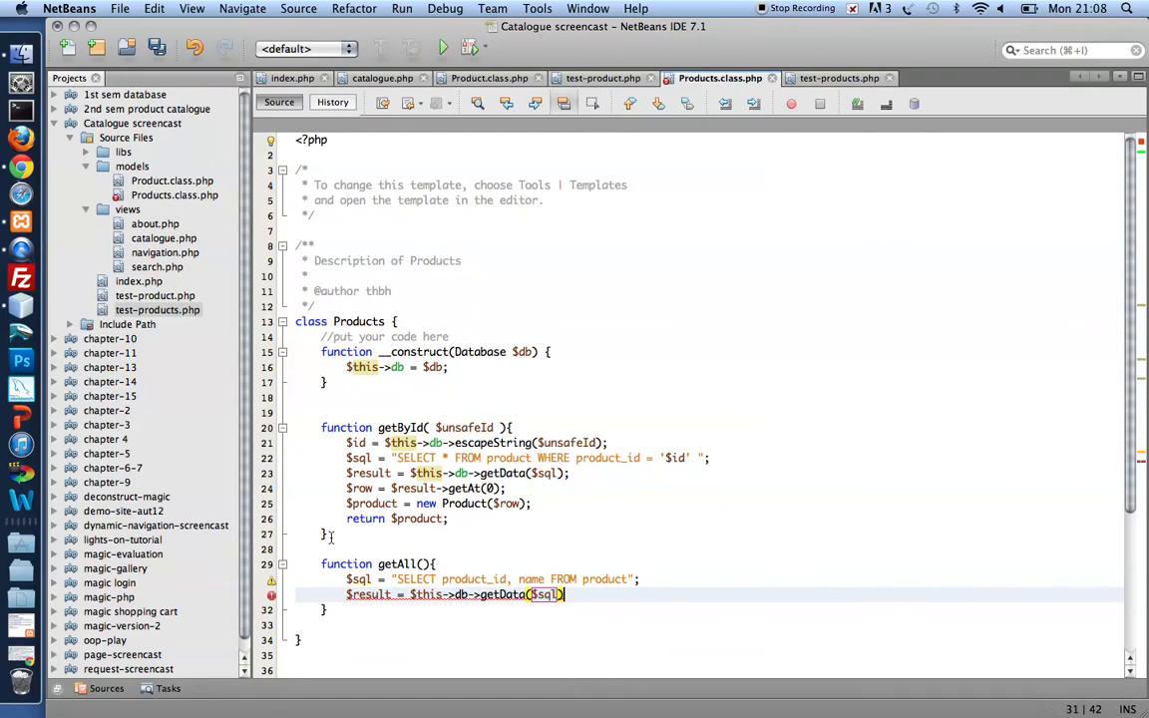
type(";")
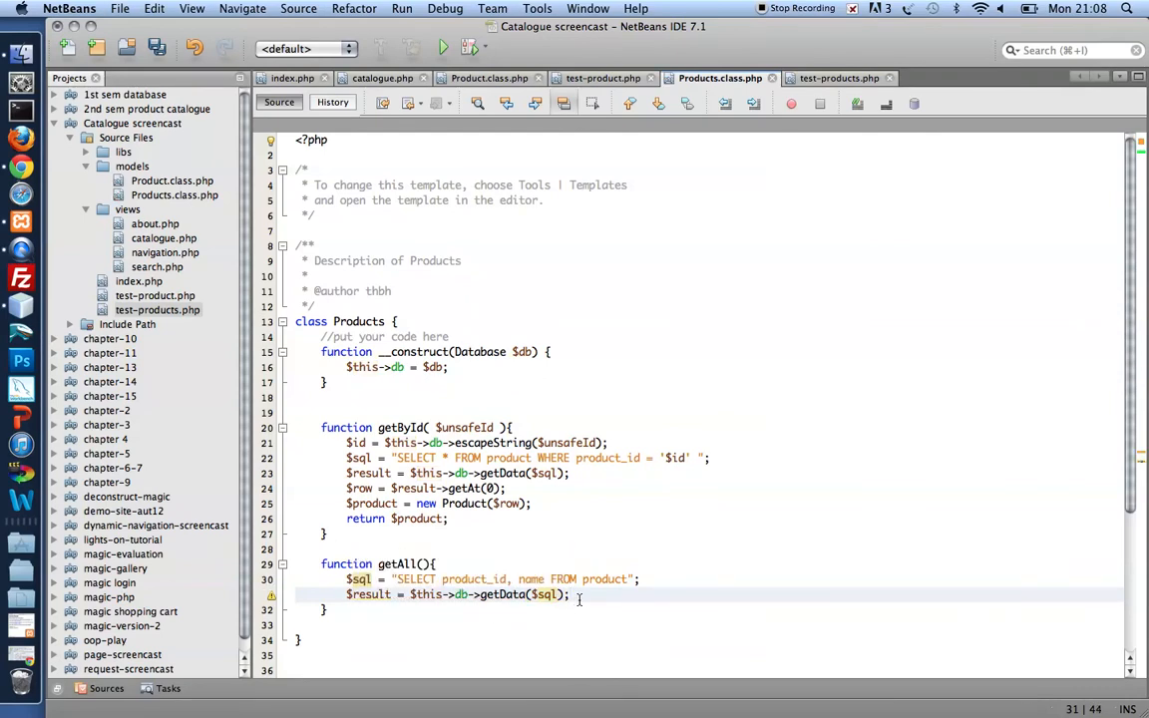
Step: Create the ArrayList $out and open a foreach($result as $row) loop
key("Return")
key("Return")
key("Up")
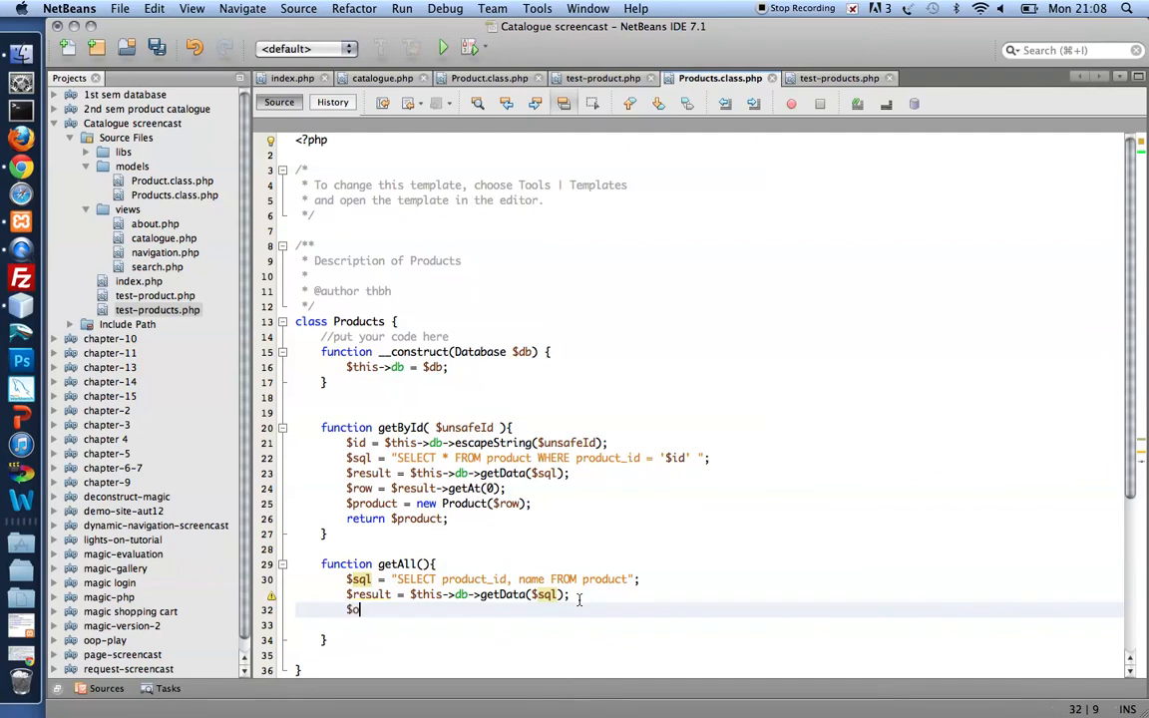
type("ut = new")
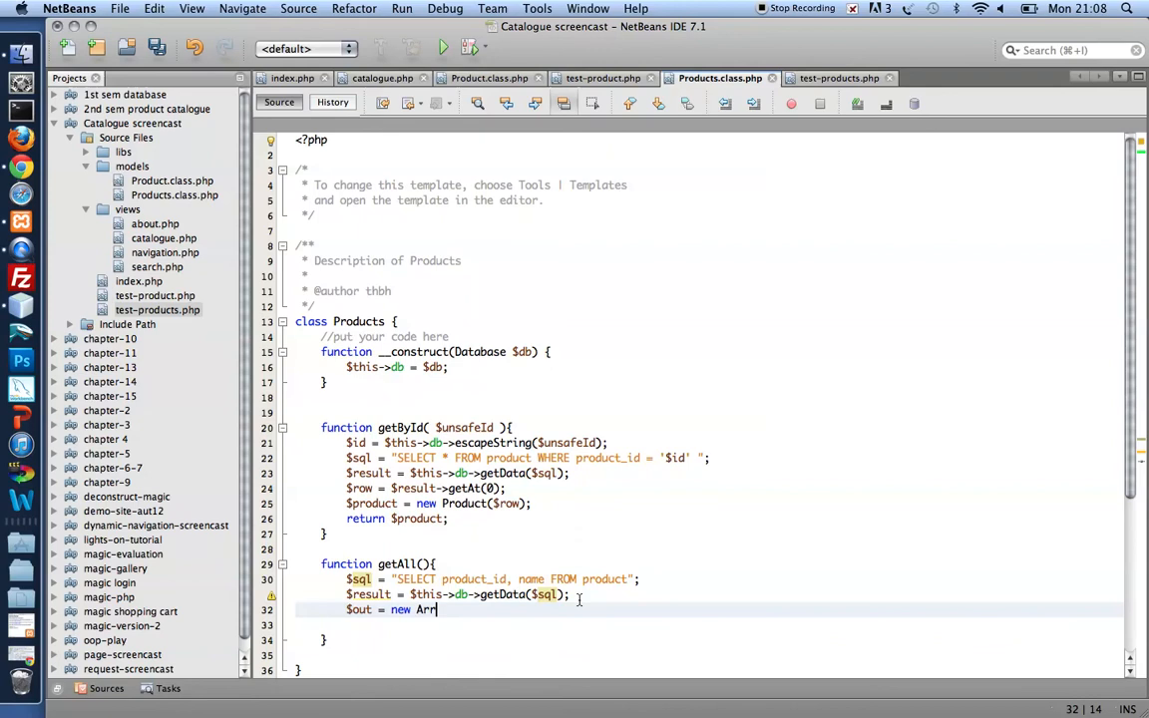
type("ArrayList();")
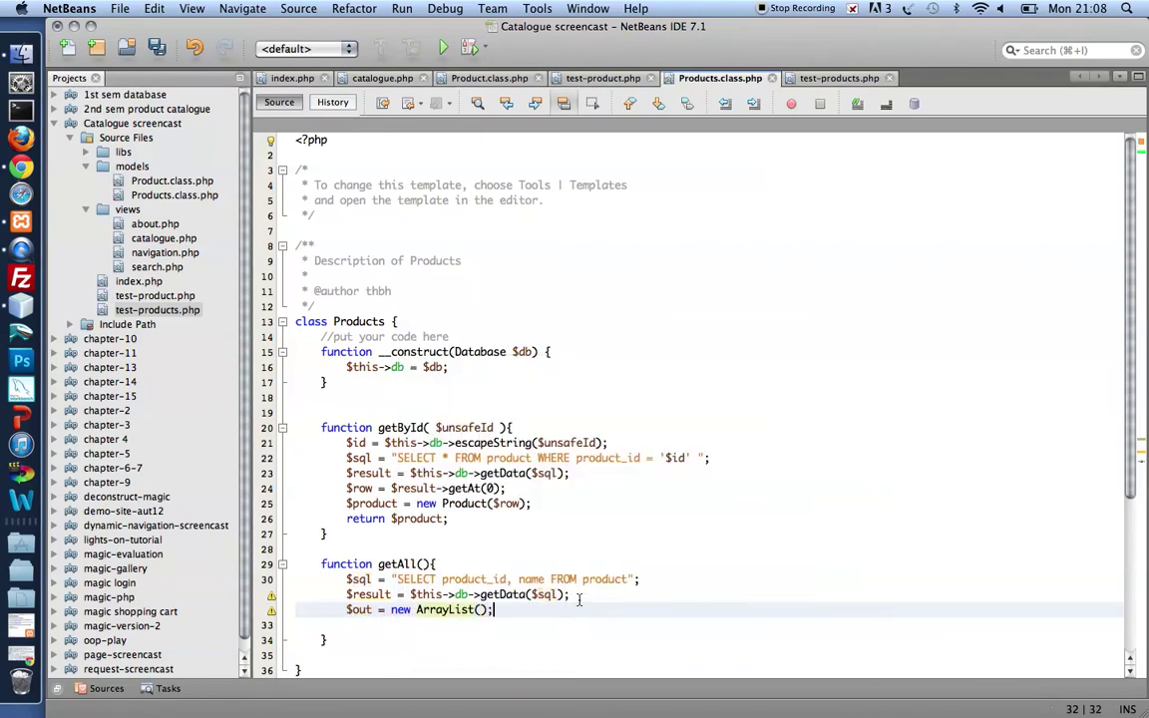
key("Return")
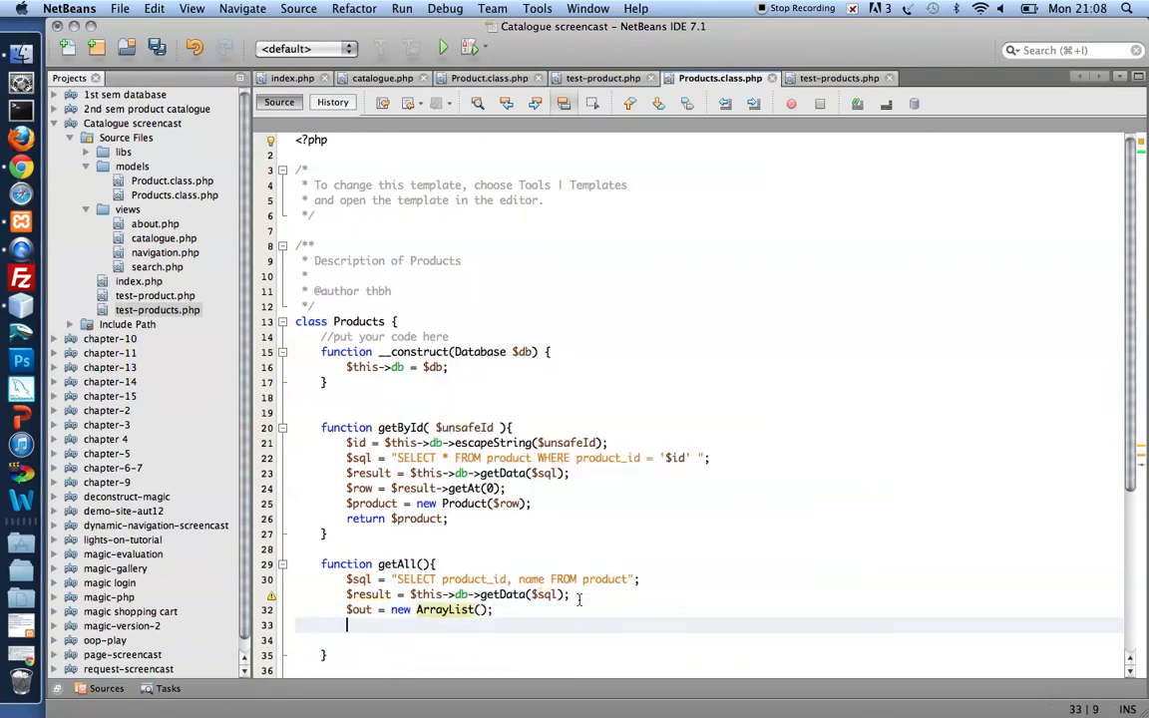
type("foreach(")
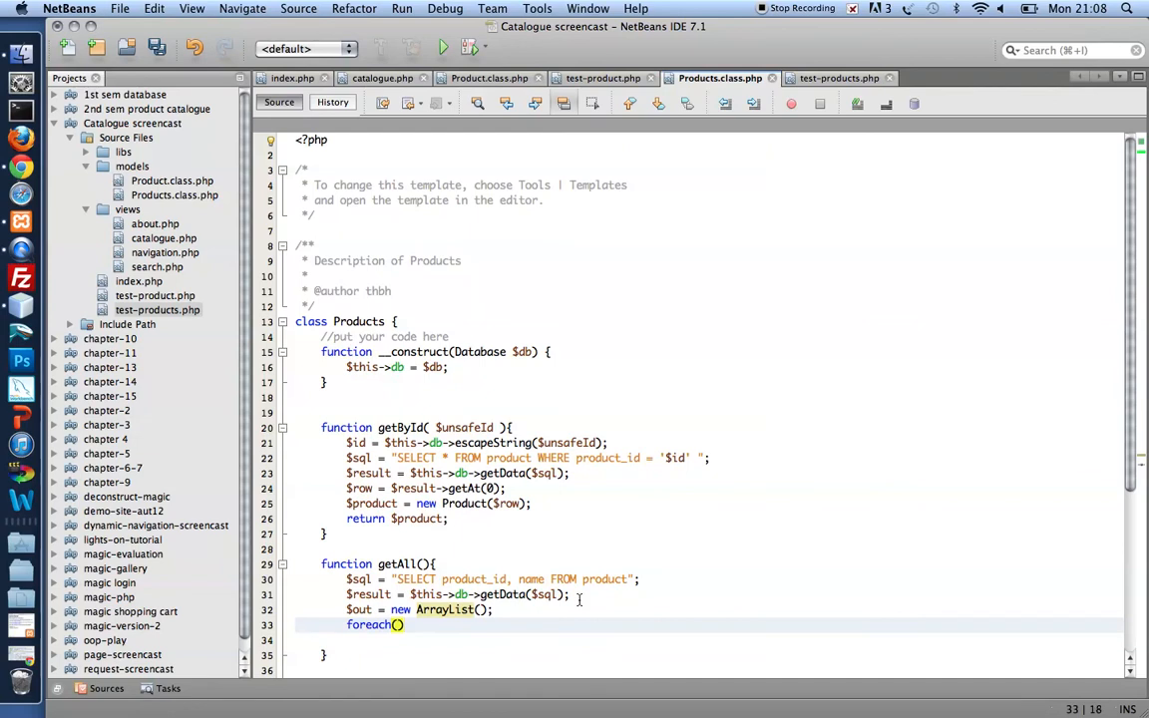
type("$")
type("resul")
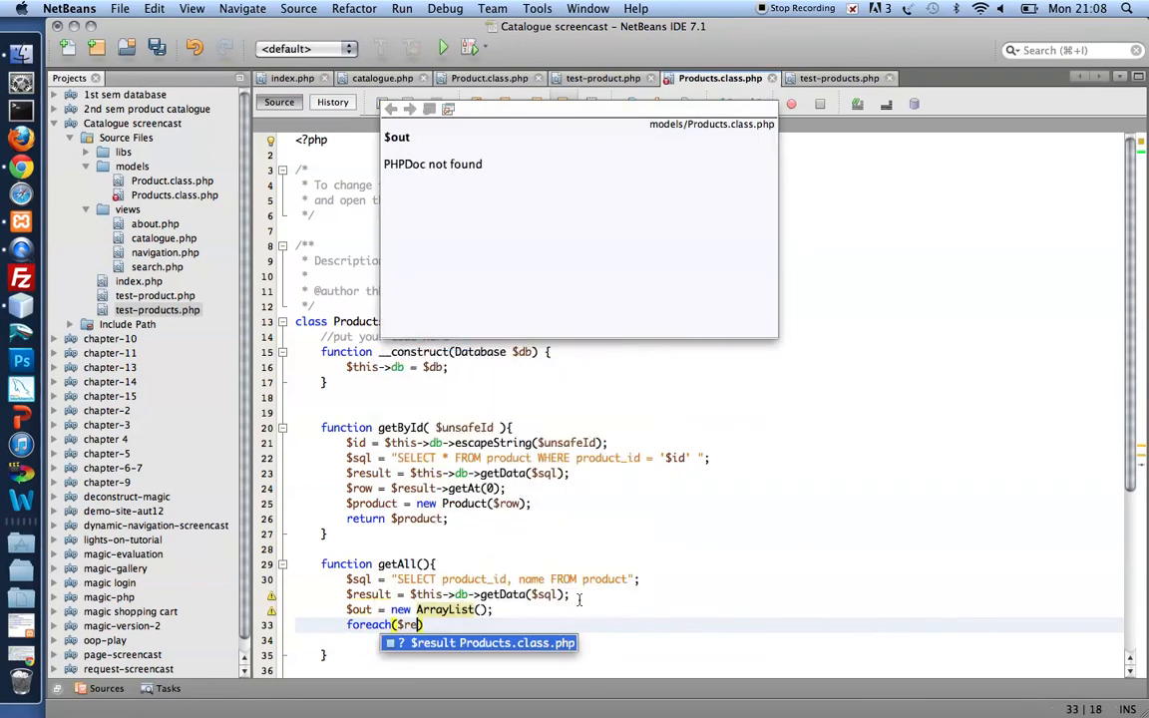
type("t")
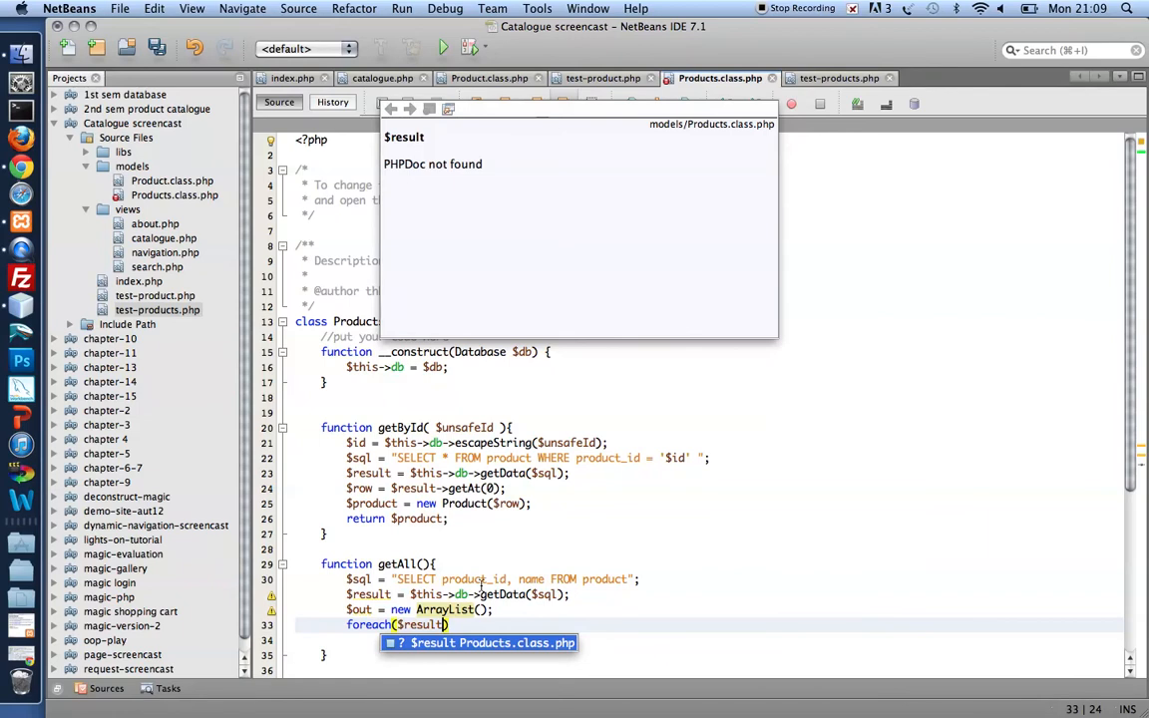
type("as $")
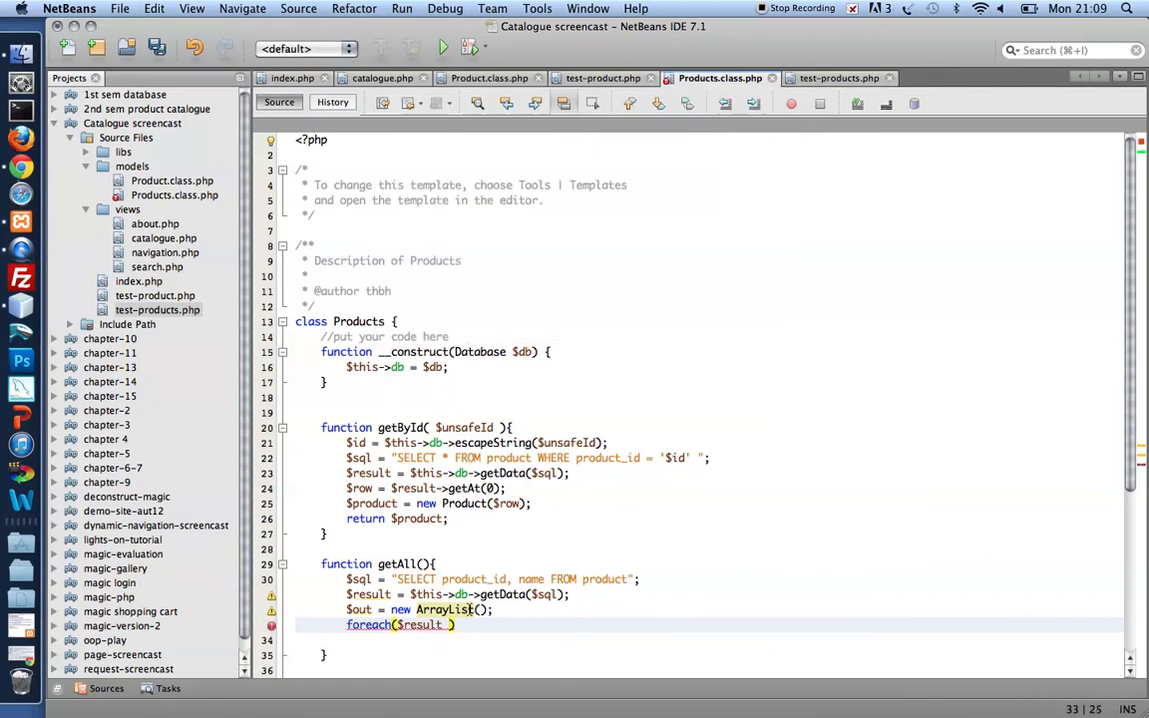
type("row")
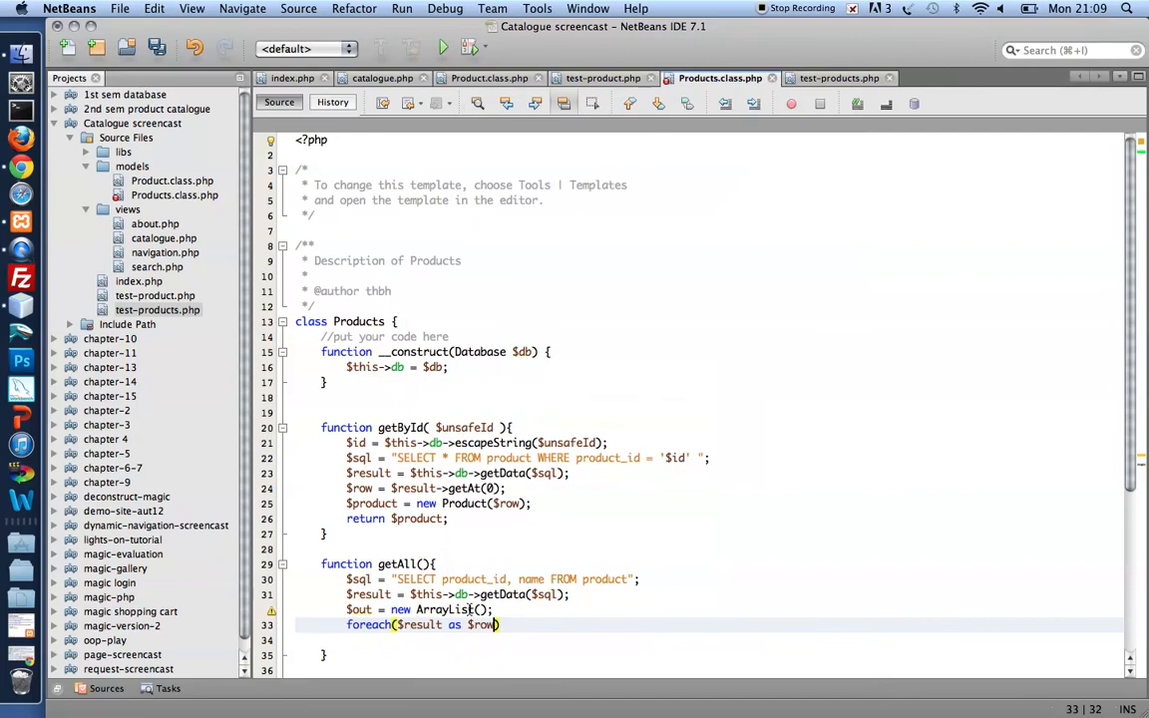
key("End")
type("{")
key("Return")
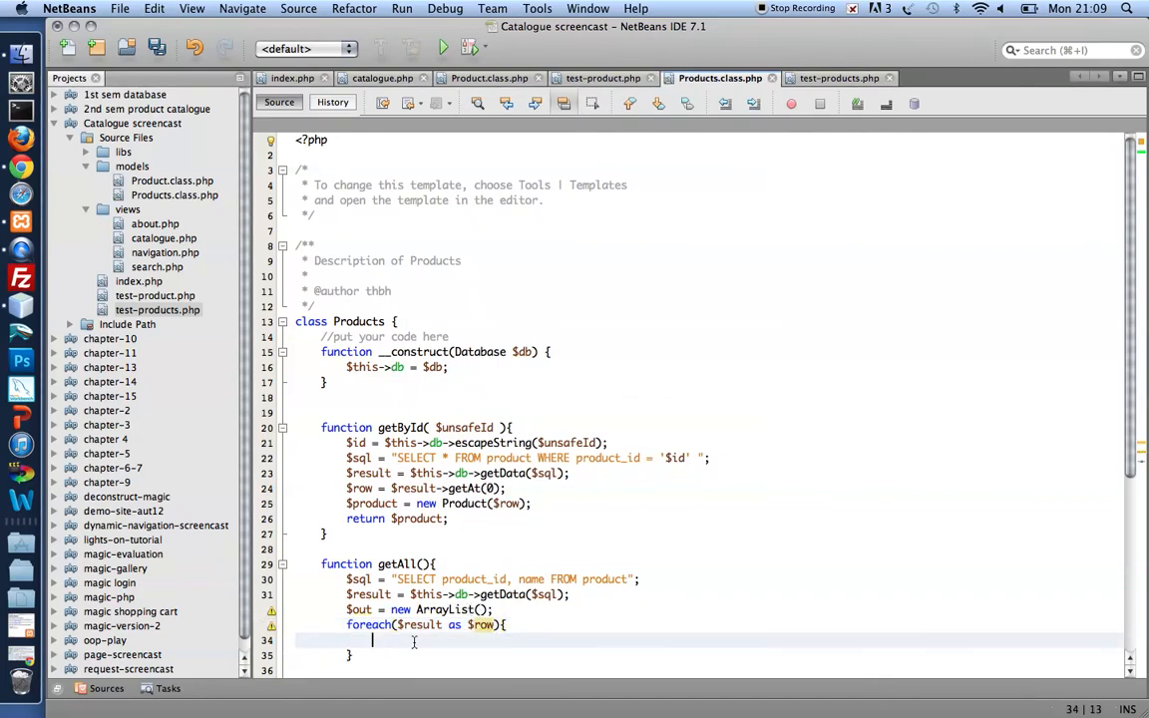
type("$p ")
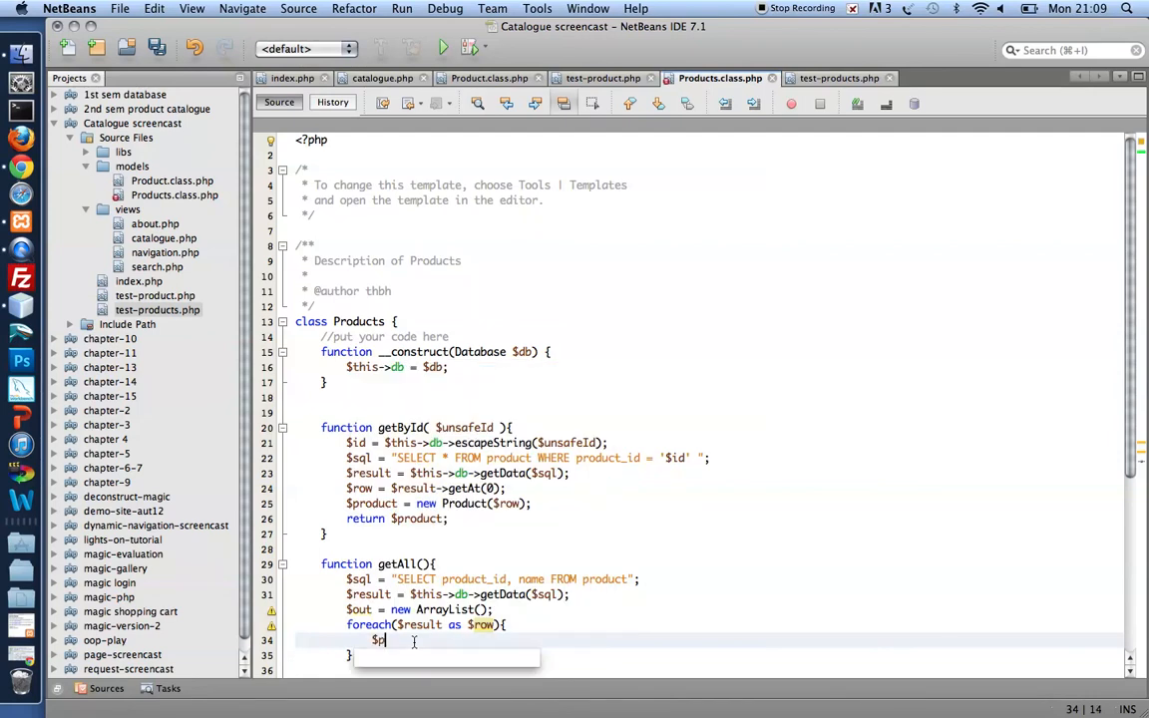
type("= new Product")
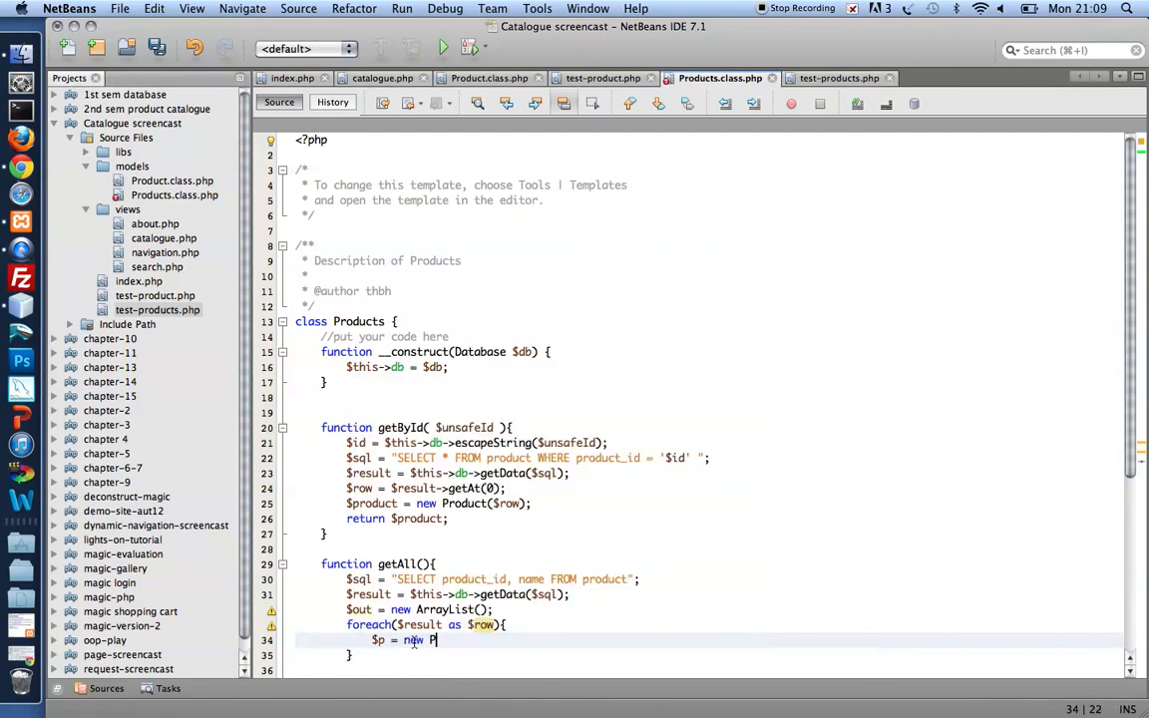
Step: Inside the loop, build $p = new Product($row) and add it with $out->add($p)
key("Return")
key("Return")
key("End")
type(";")
key("Return")
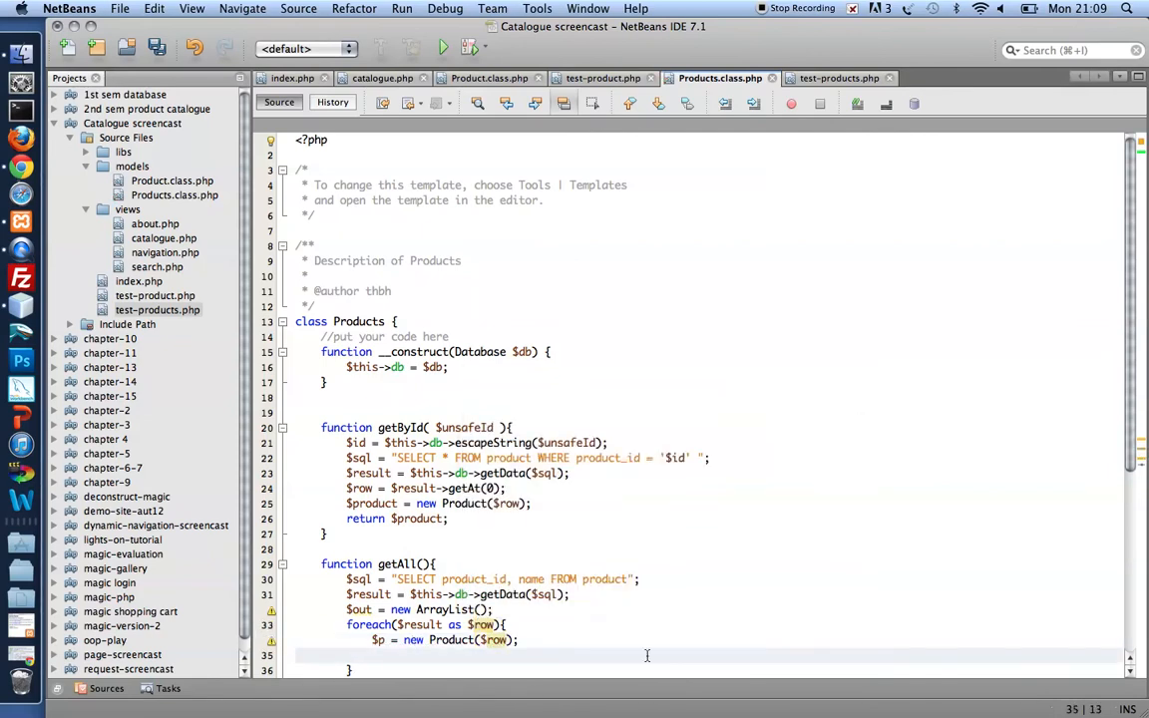
type("$out->")
type("a")
key("Return")
type("$p")
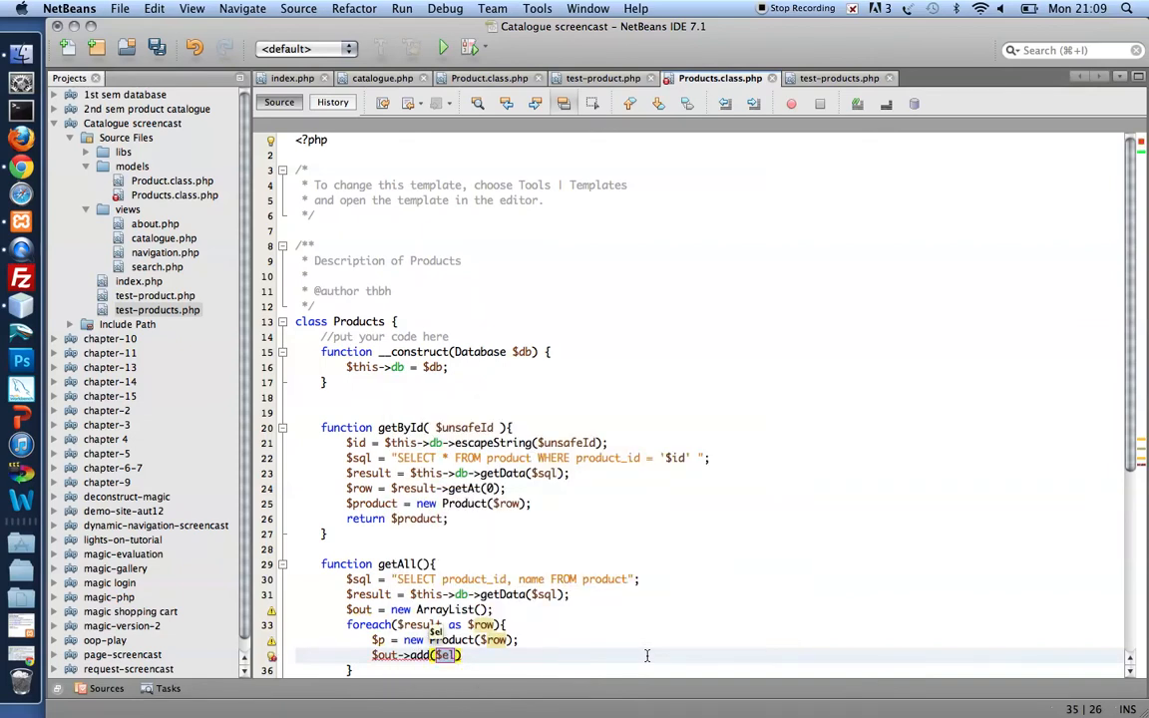
key("Return")
type(";")
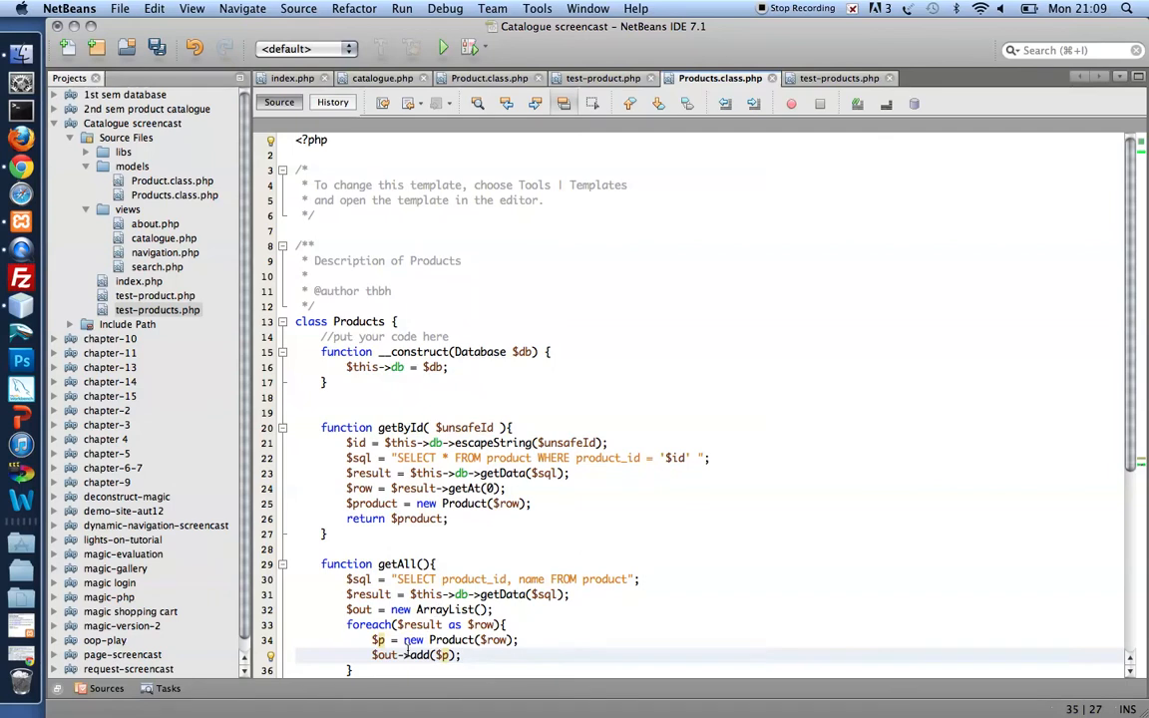
left_click(370, 670)
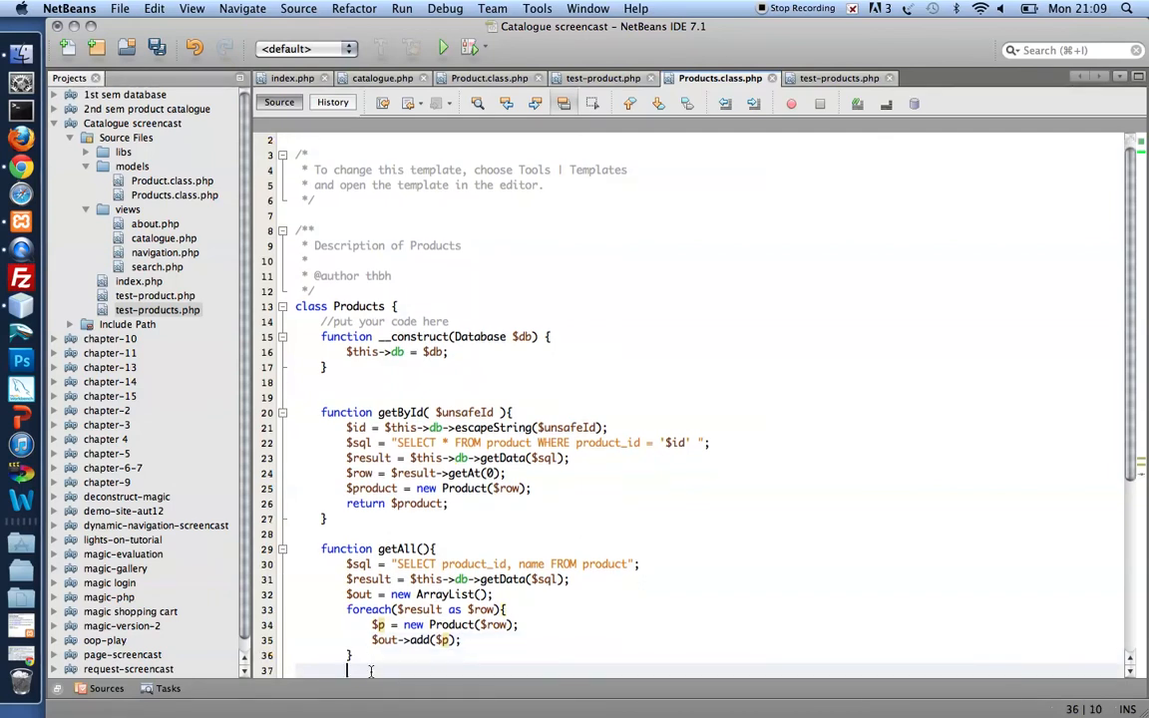
Step: End getAll with return $out; and save Products.class.php
key("Down")
key("Down")
key("Down")
key("Down")
key("Up")
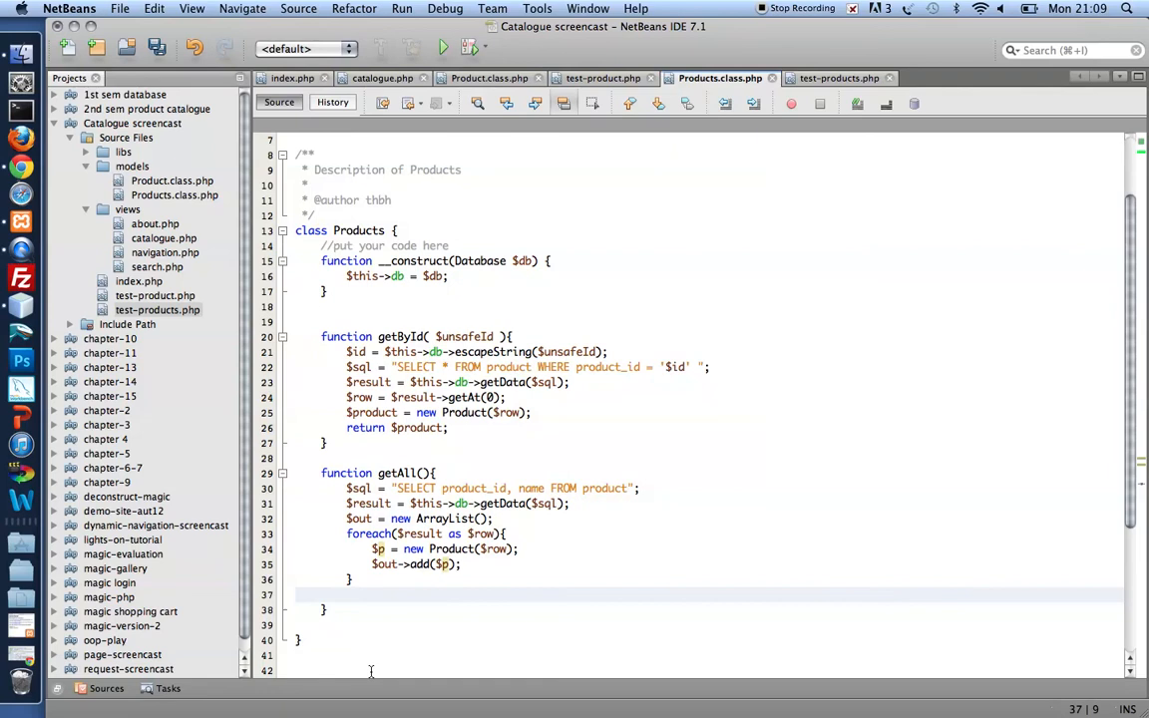
type("return $")
type("out;")
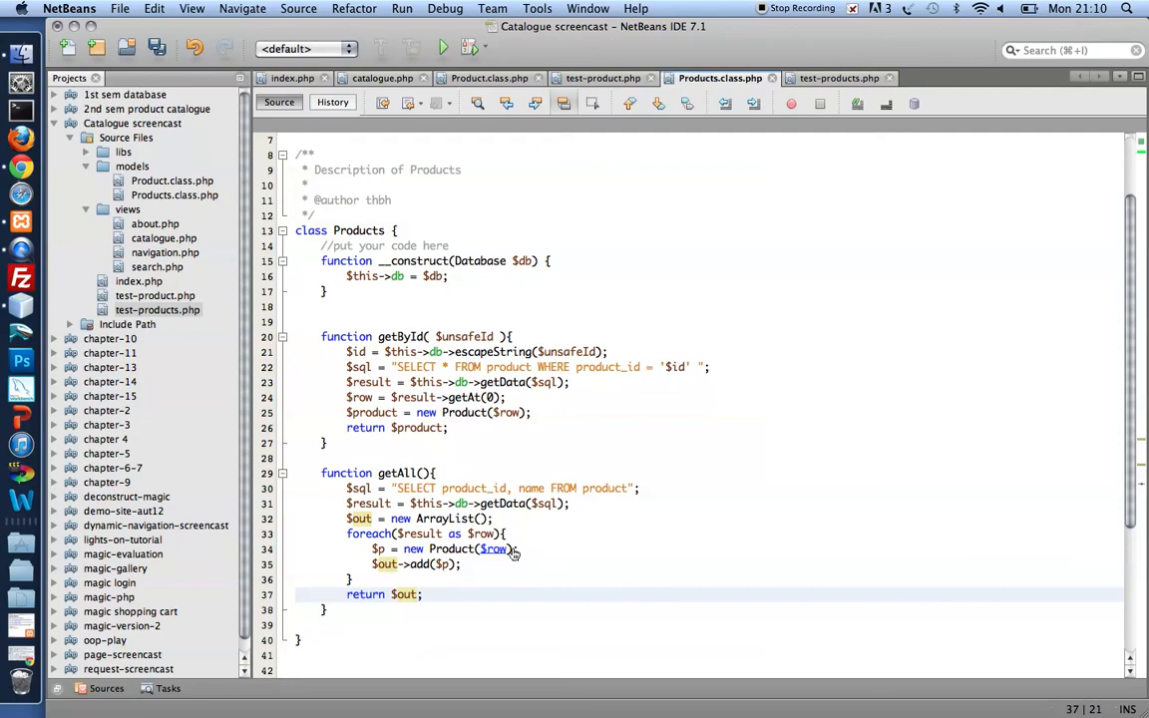
key("super+s")
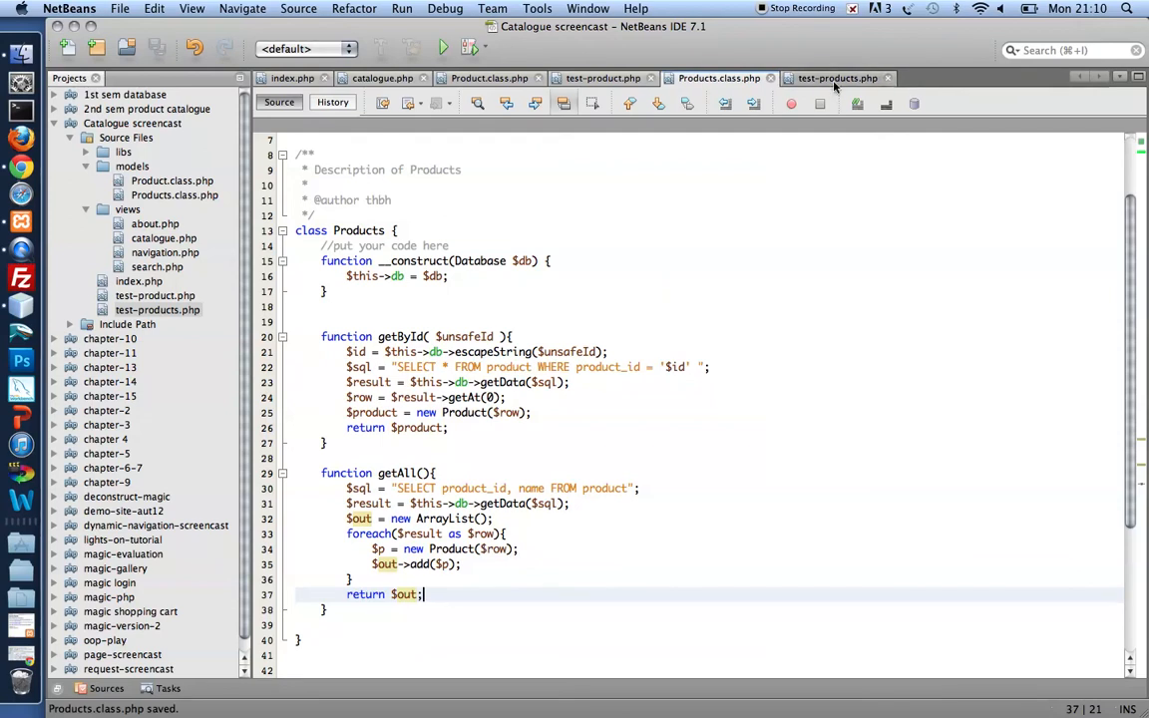
Step: In test-products.php, change line 11 to call getAll() instead of getById
left_click(836, 78)
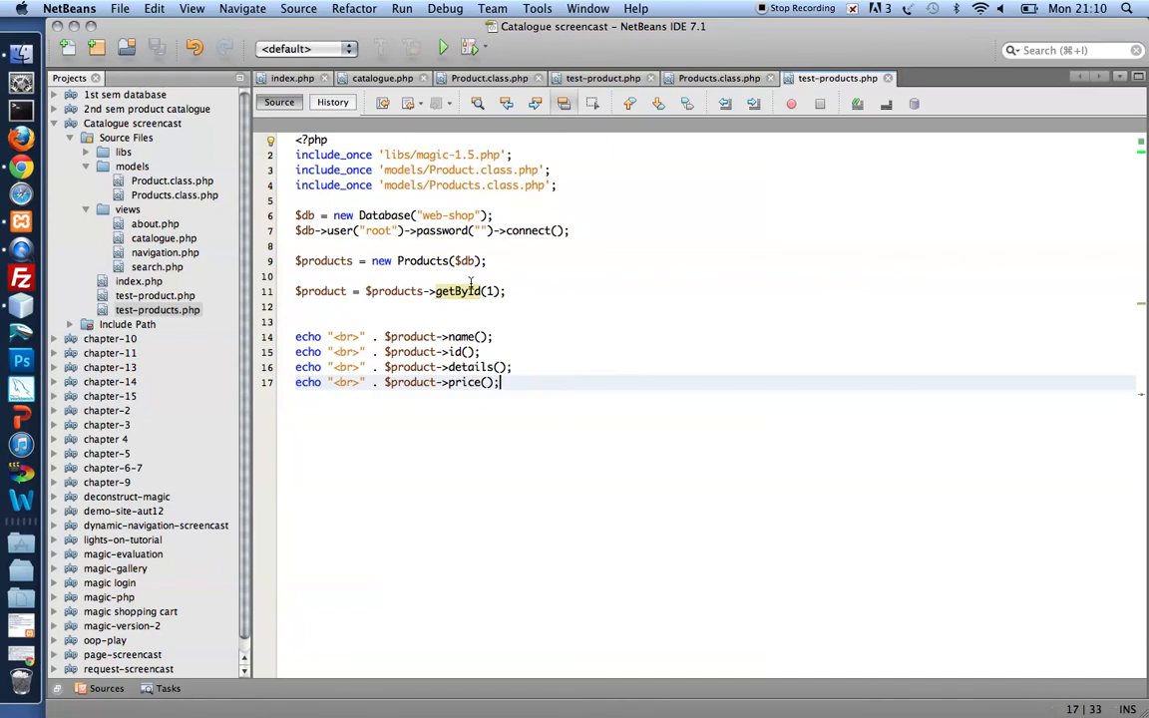
left_click(347, 291)
type("s")
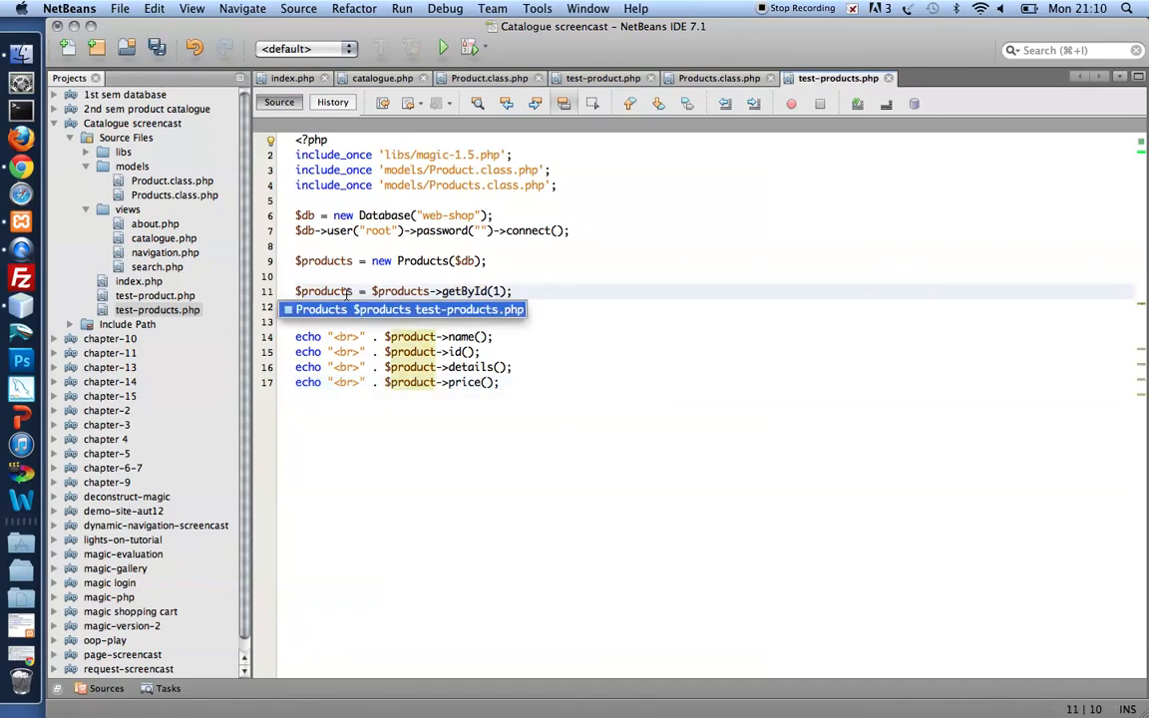
left_click(506, 292)
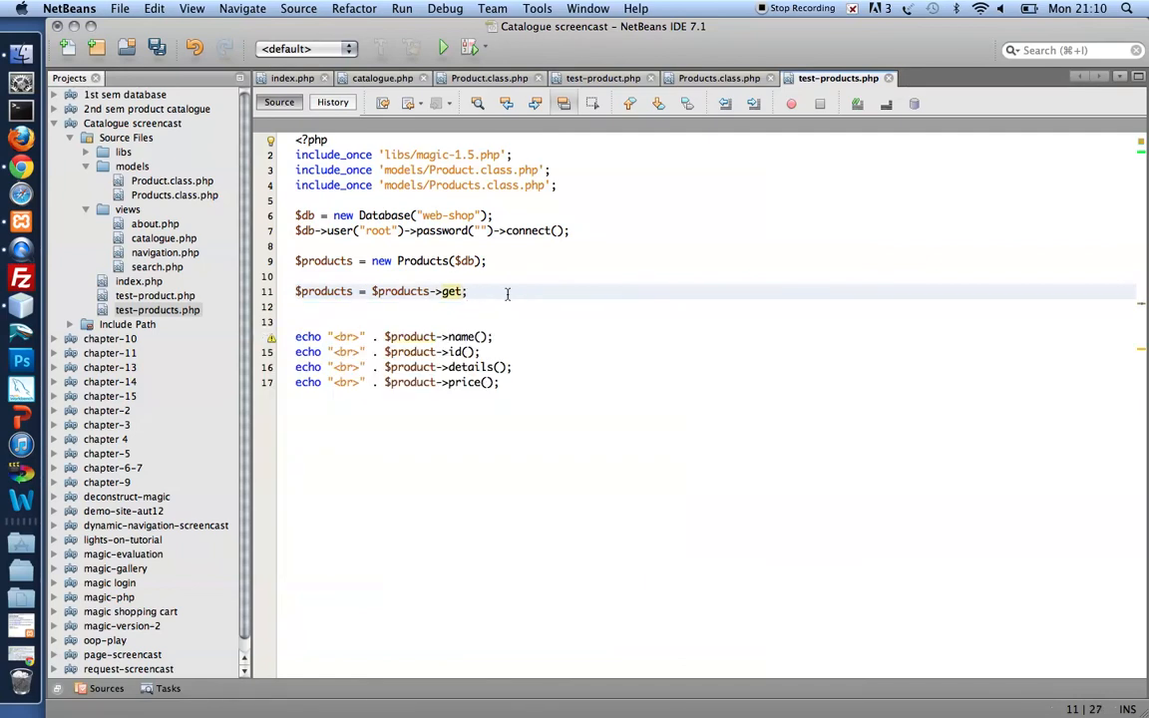
type("A")
key("ctrl+space")
key("Return")
Step: Add a new line below and begin a foreach loop above the echo statements
key("End")
key("Return")
key("Down")
key("Down")
type("for")
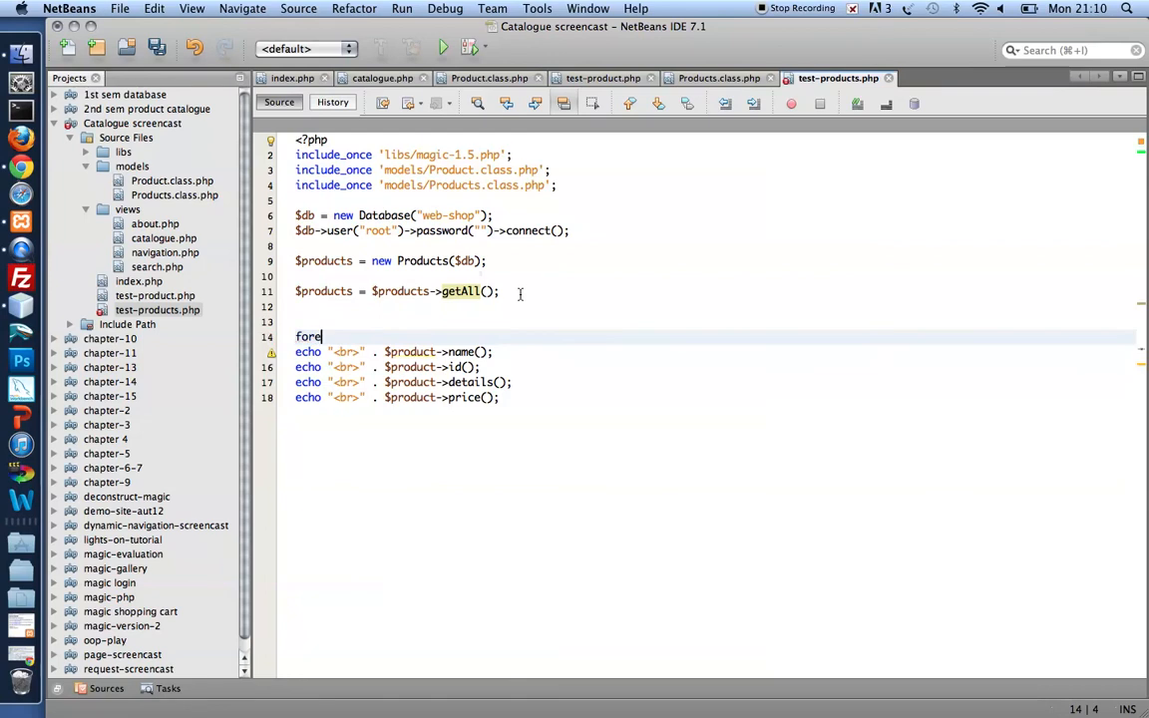
type("each(")
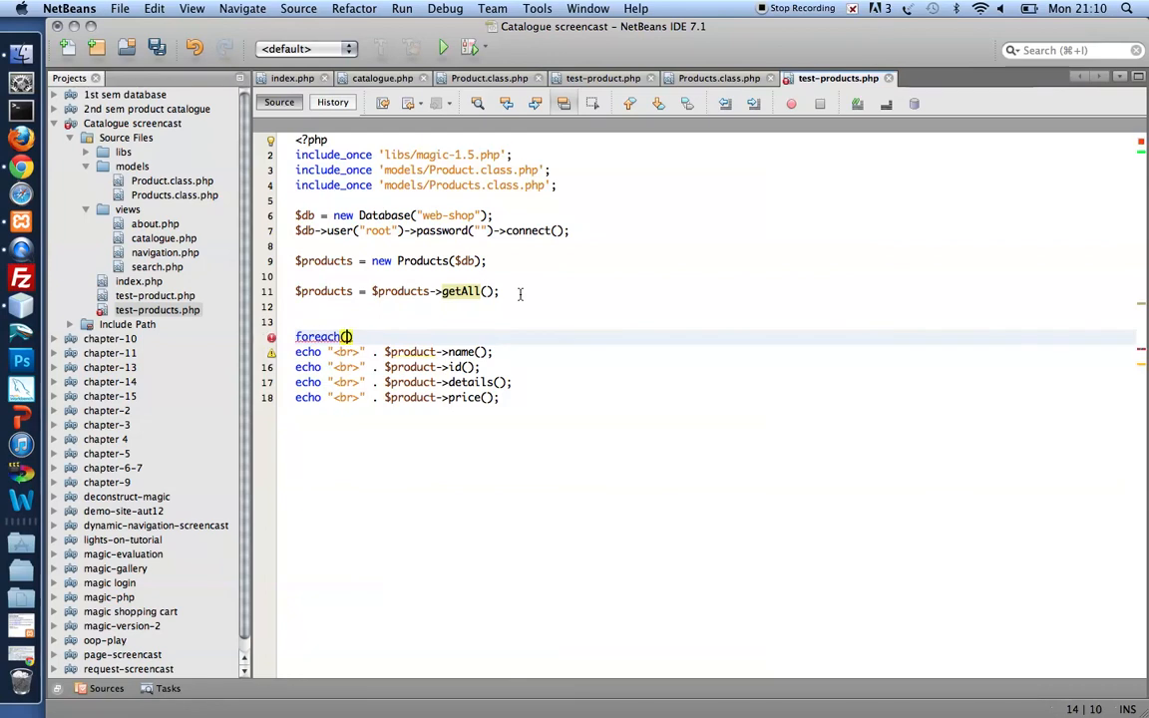
type("$produc")
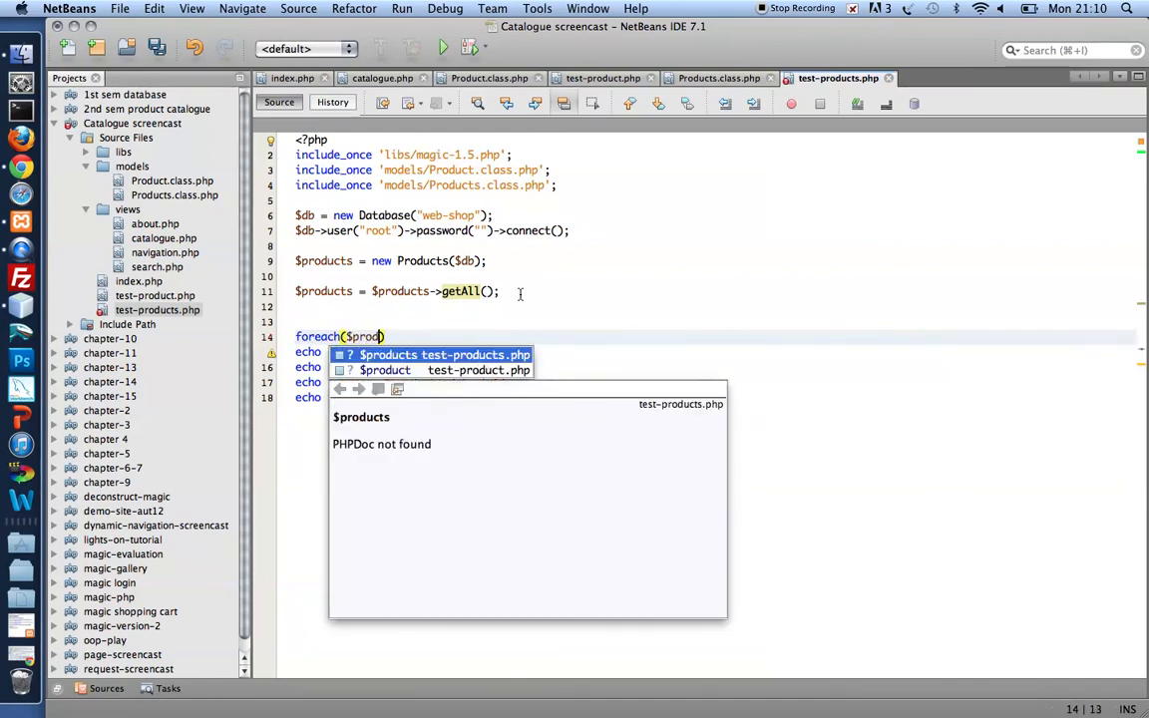
Step: Rename the variable to $allProducts and make the loop read foreach($allProducts as $product)
left_click(301, 290)
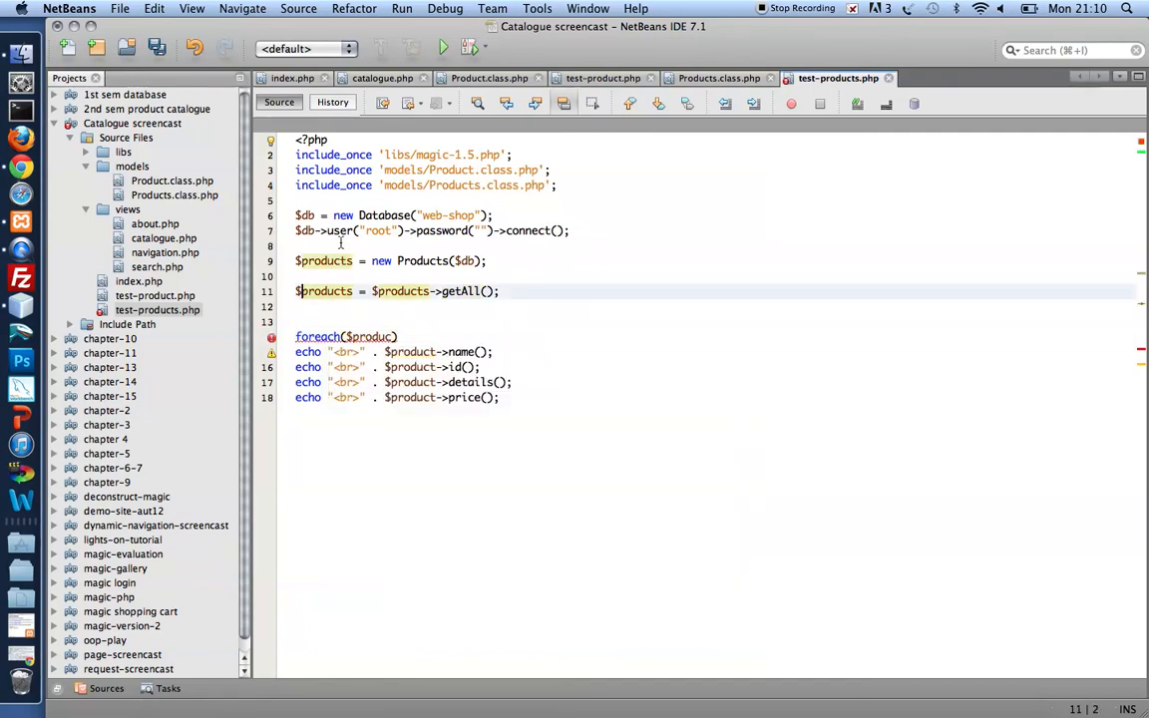
type("all")
key("Delete")
type("P")
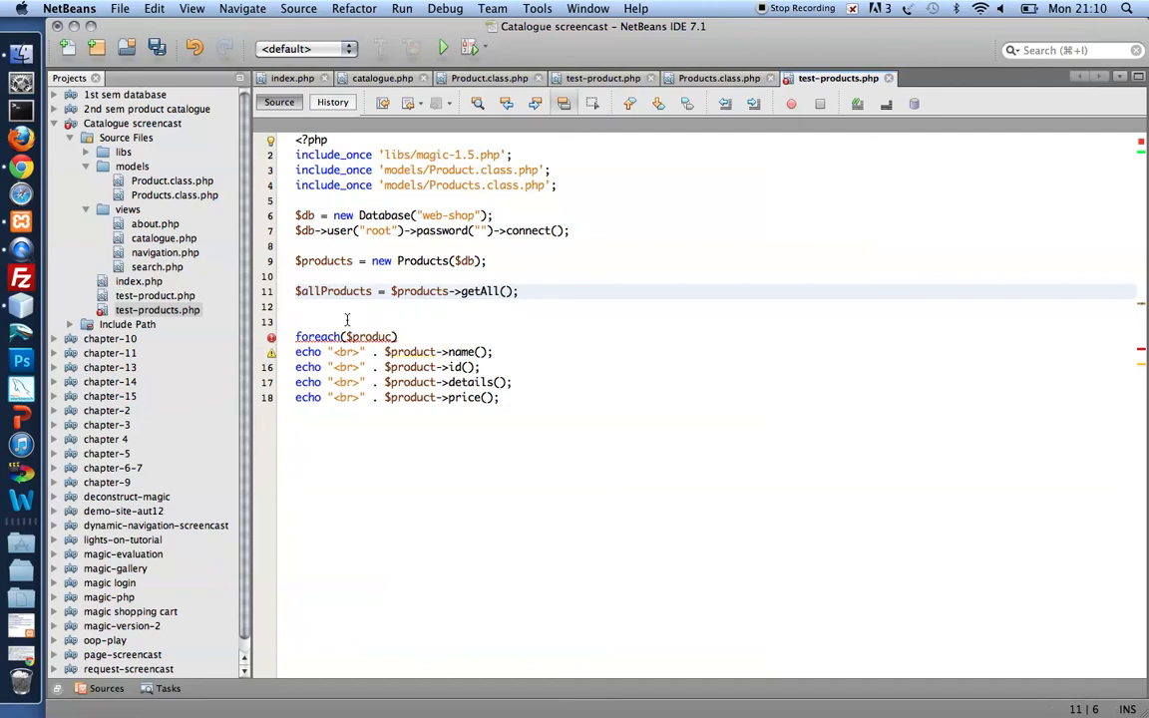
left_click(371, 337)
double_click(371, 337)
type("a")
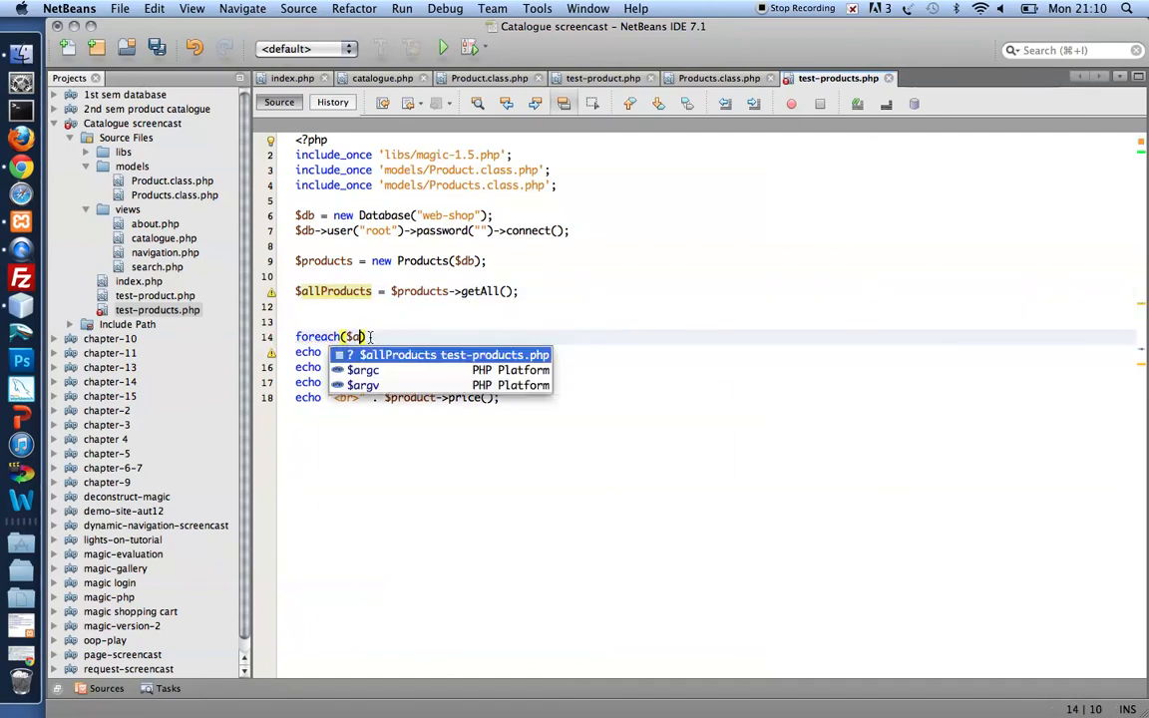
key("Return")
type("as $")
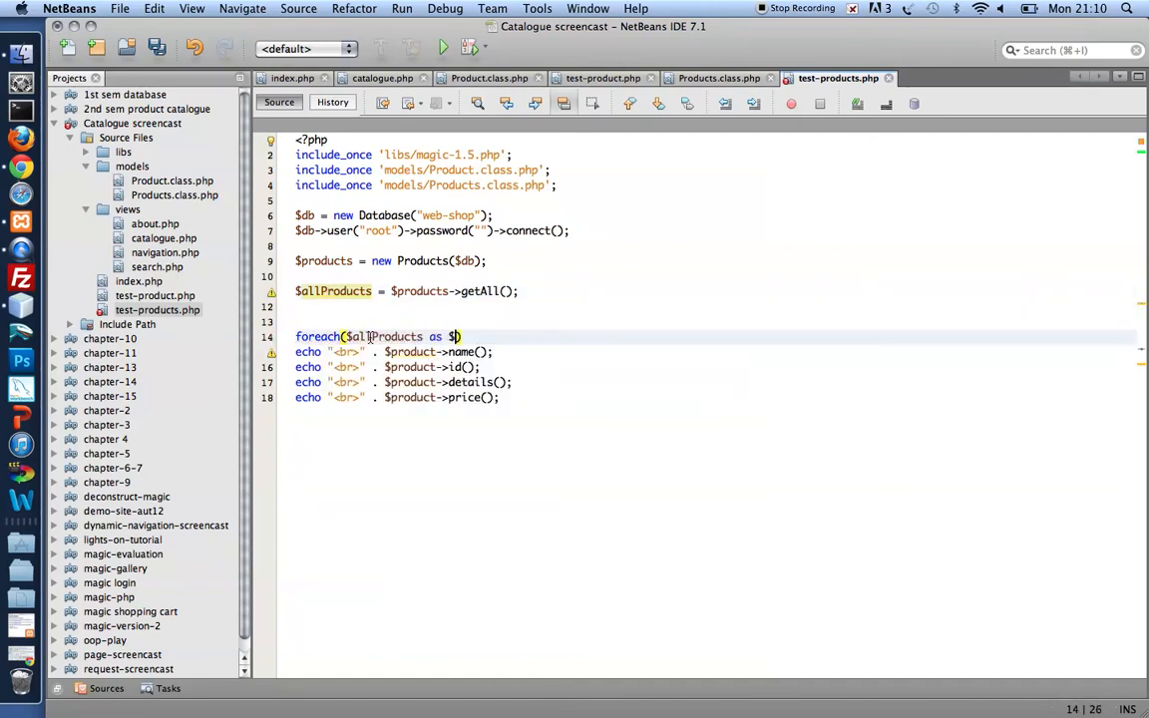
type("or")
key("BackSpace")
key("BackSpace")
type("product")
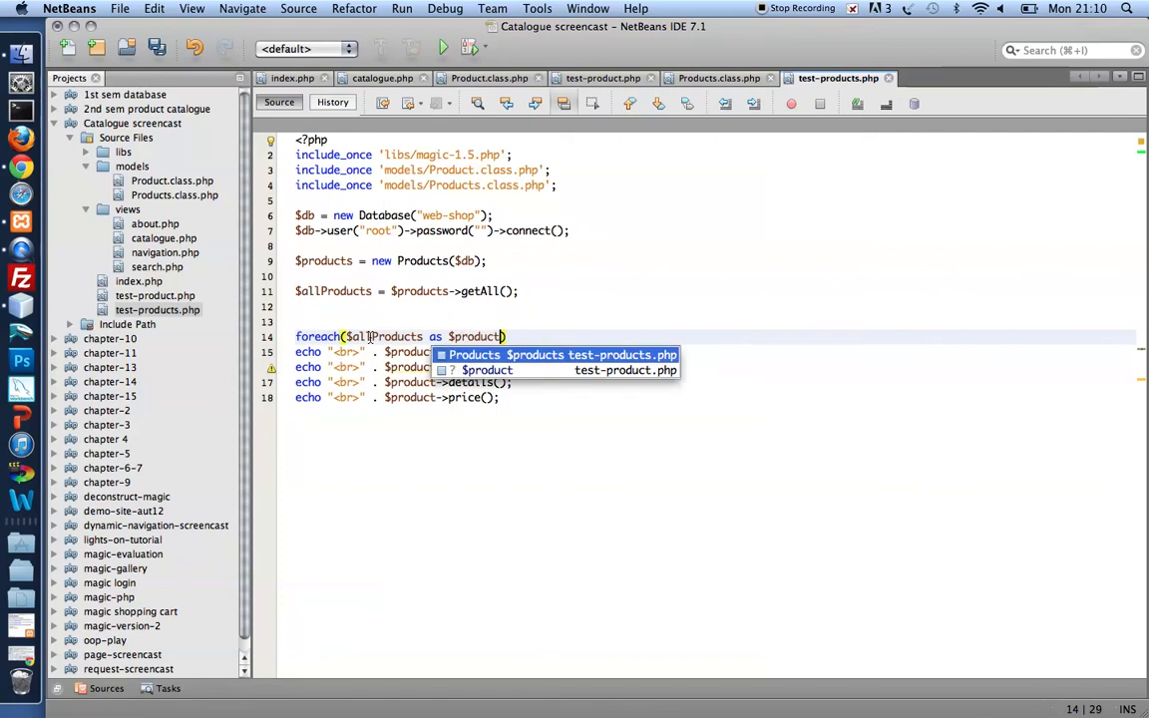
key("End")
type("\\{")
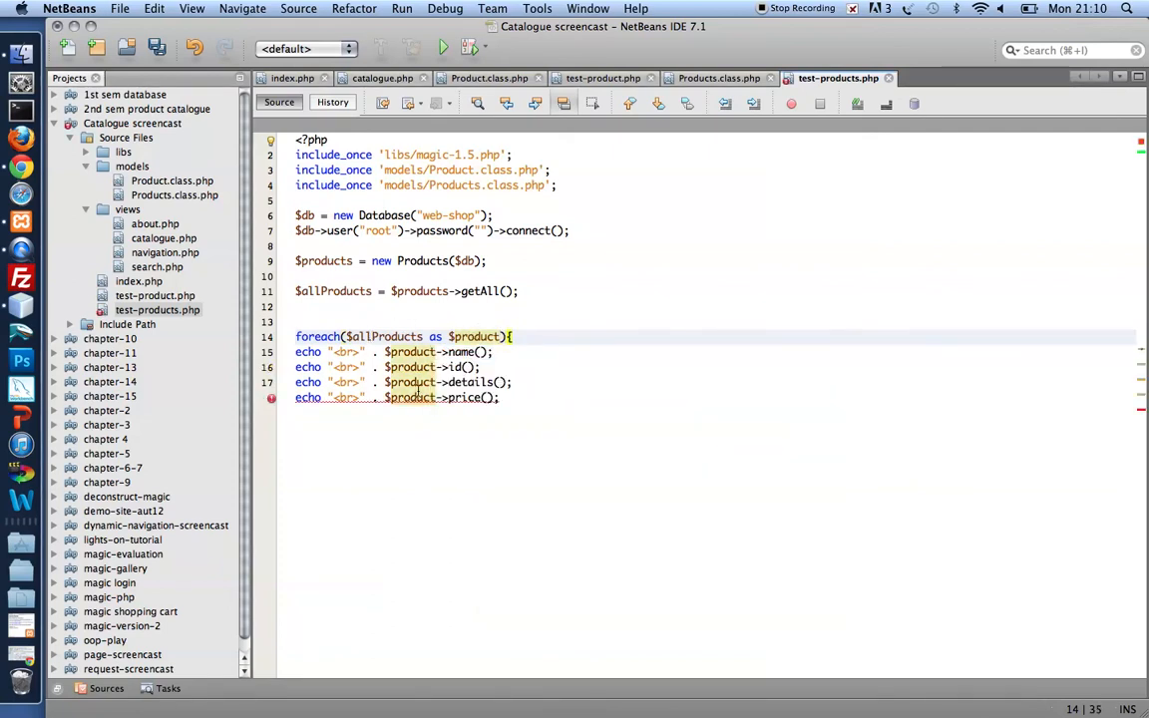
Step: Close the foreach with a brace and indent the four echo lines inside it
left_click(515, 399)
key("Return")
type("}")
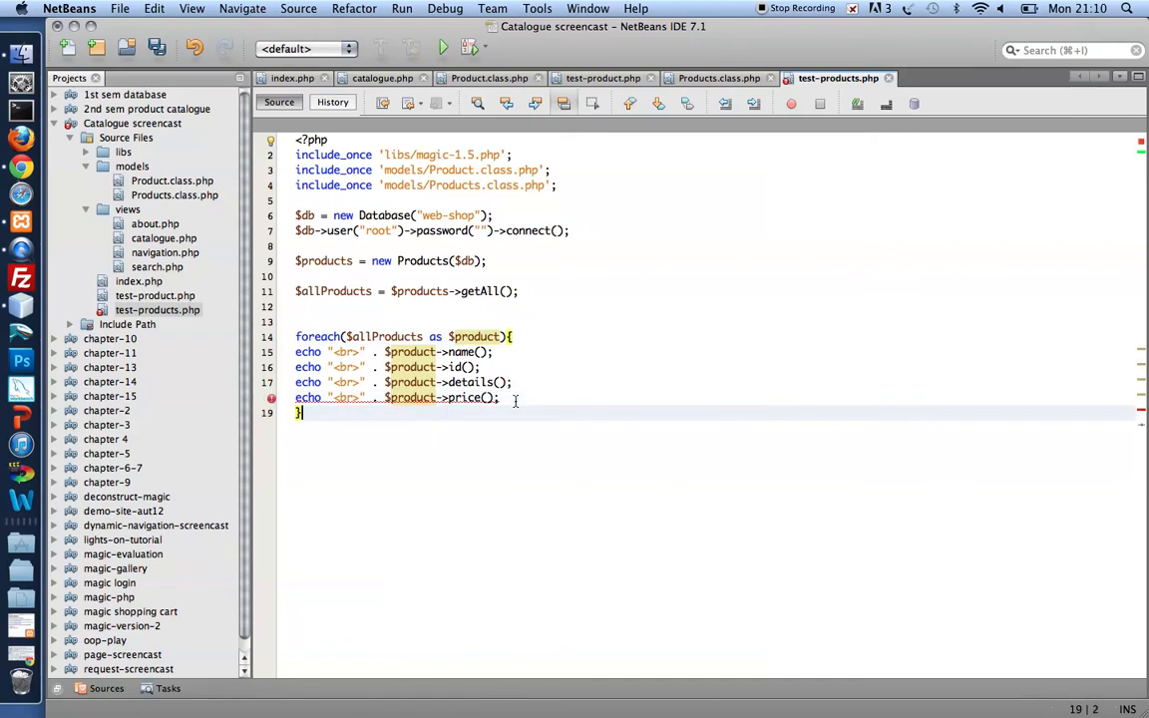
left_click_drag(549, 398, 289, 354)
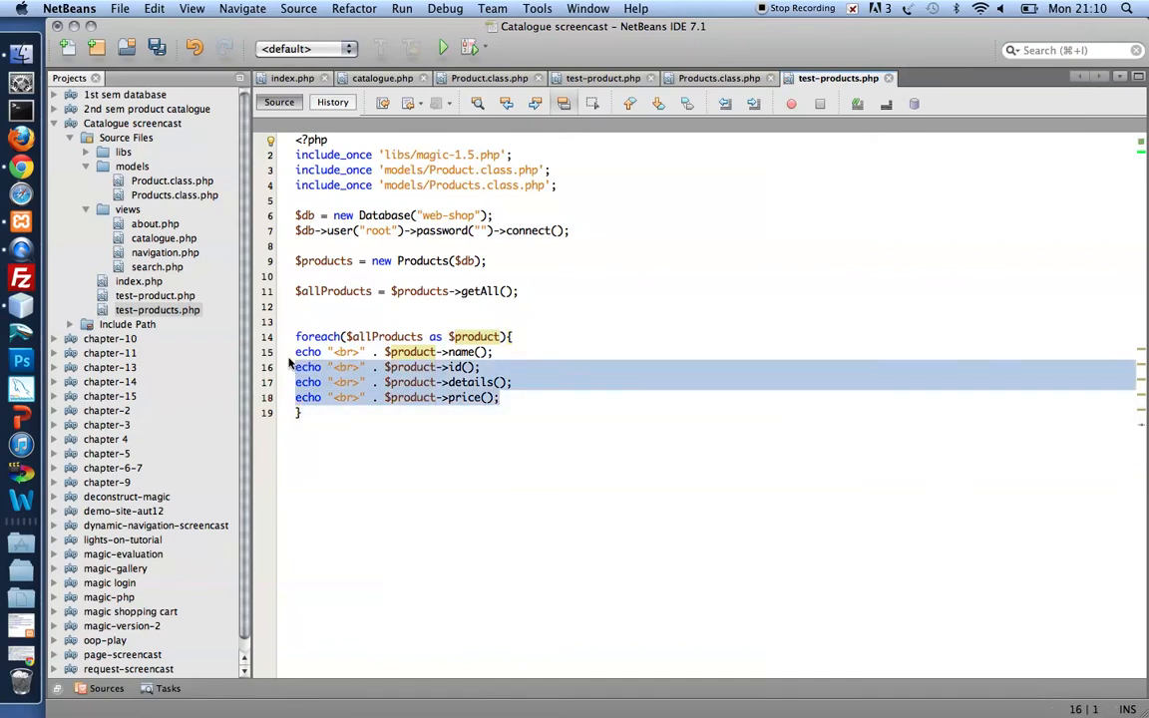
key("Tab")
left_click(529, 352)
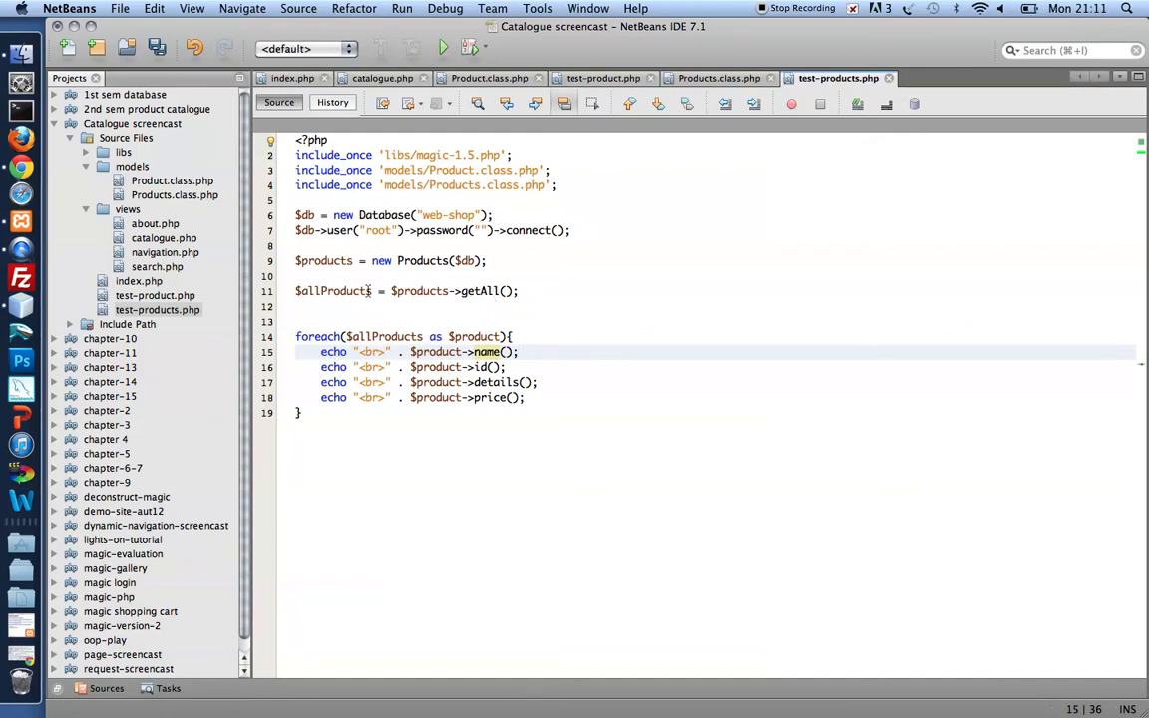
Step: Delete the details and price echo lines so the loop prints only name and id
left_click_drag(373, 291, 296, 292)
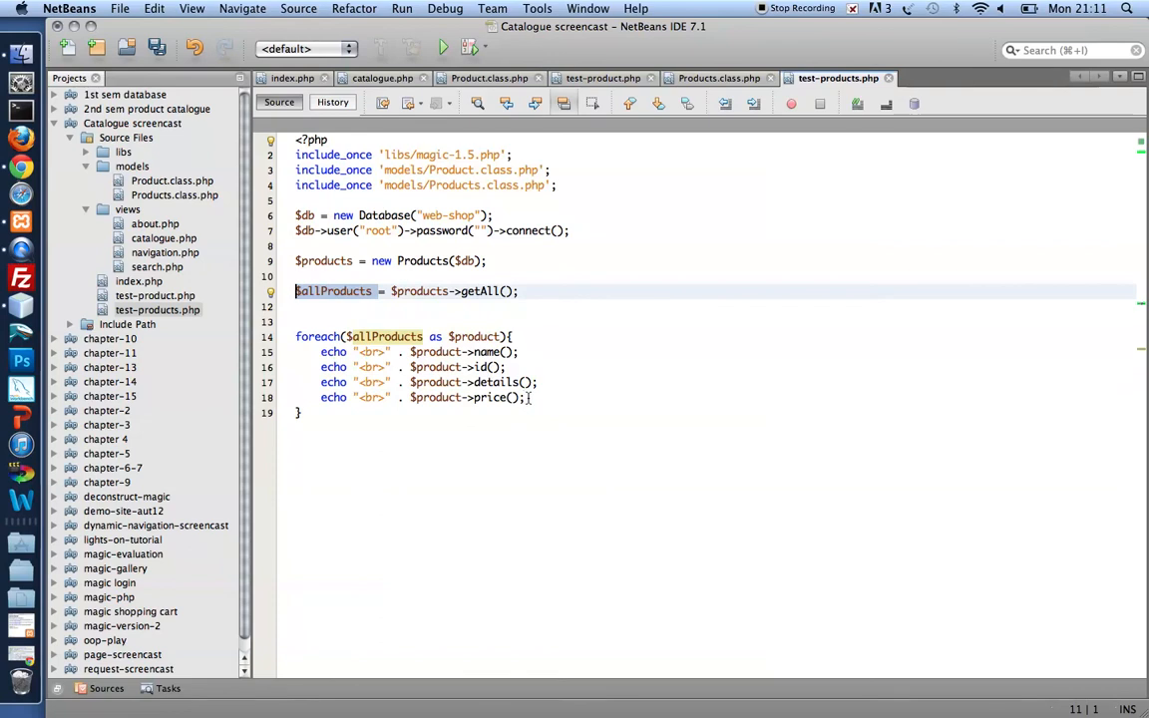
mouse_move(525, 397)
left_mouse_down()
mouse_move(208, 378)
mouse_move(191, 392)
left_mouse_up()
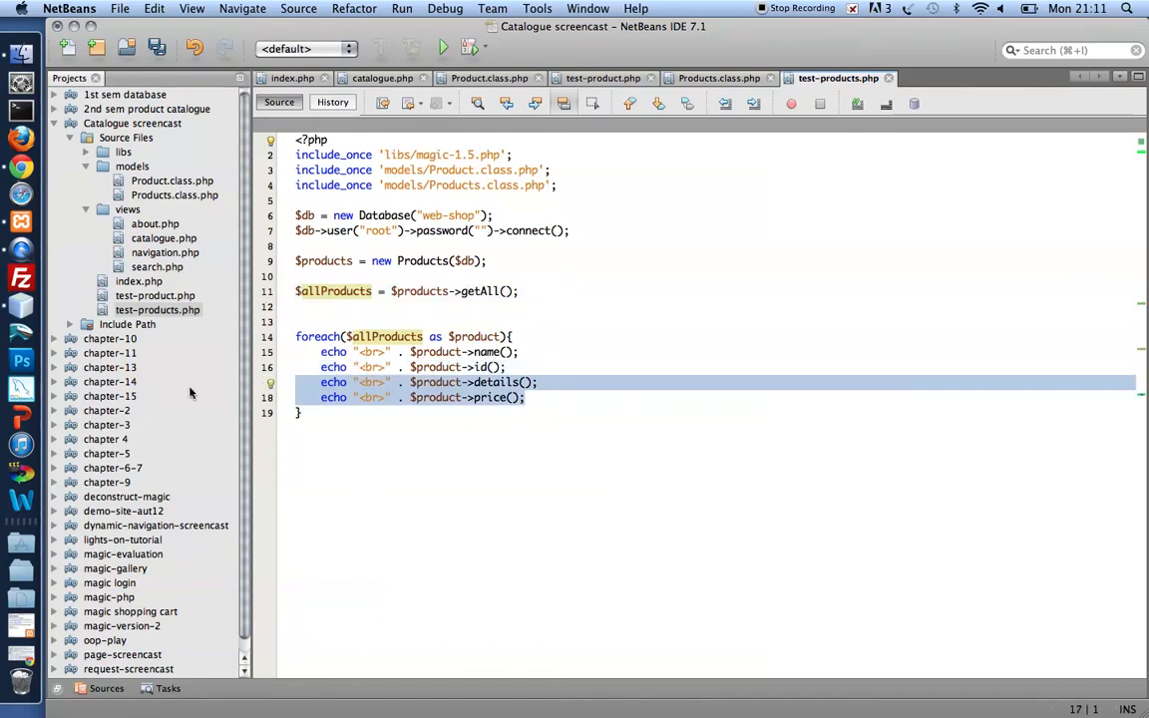
key("BackSpace")
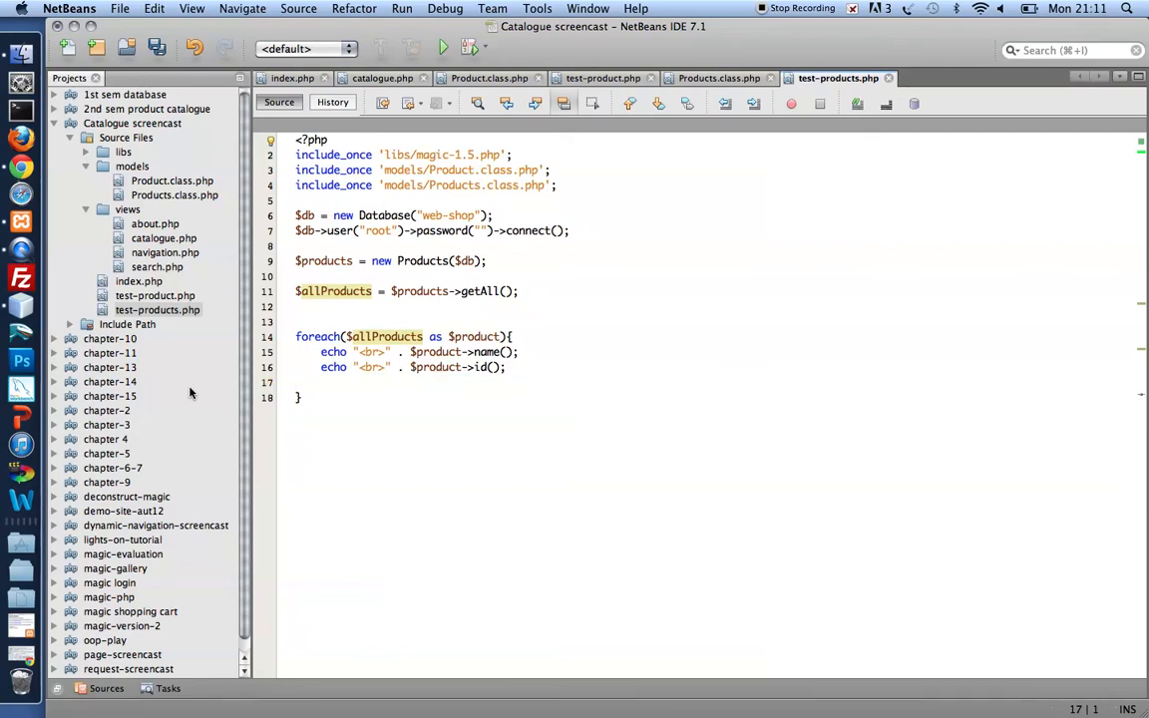
Step: Check in Products.class.php that getAll fetches the product_id and name columns
left_click(484, 292, "super")
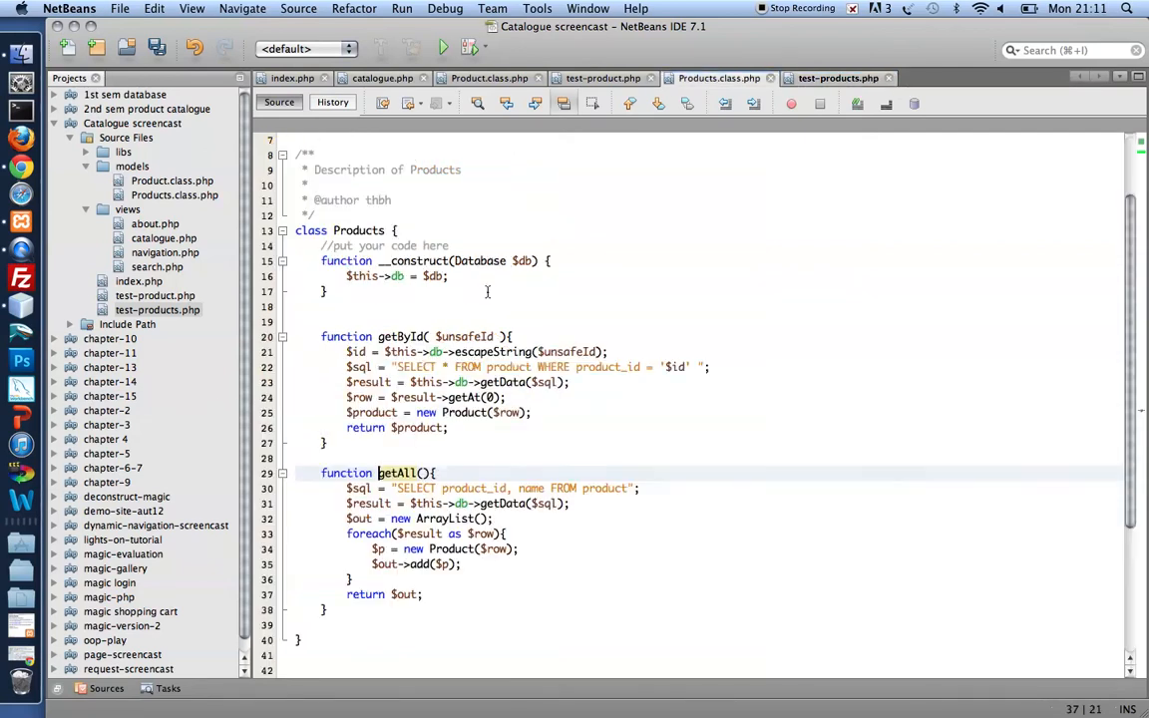
left_click_drag(545, 487, 443, 488)
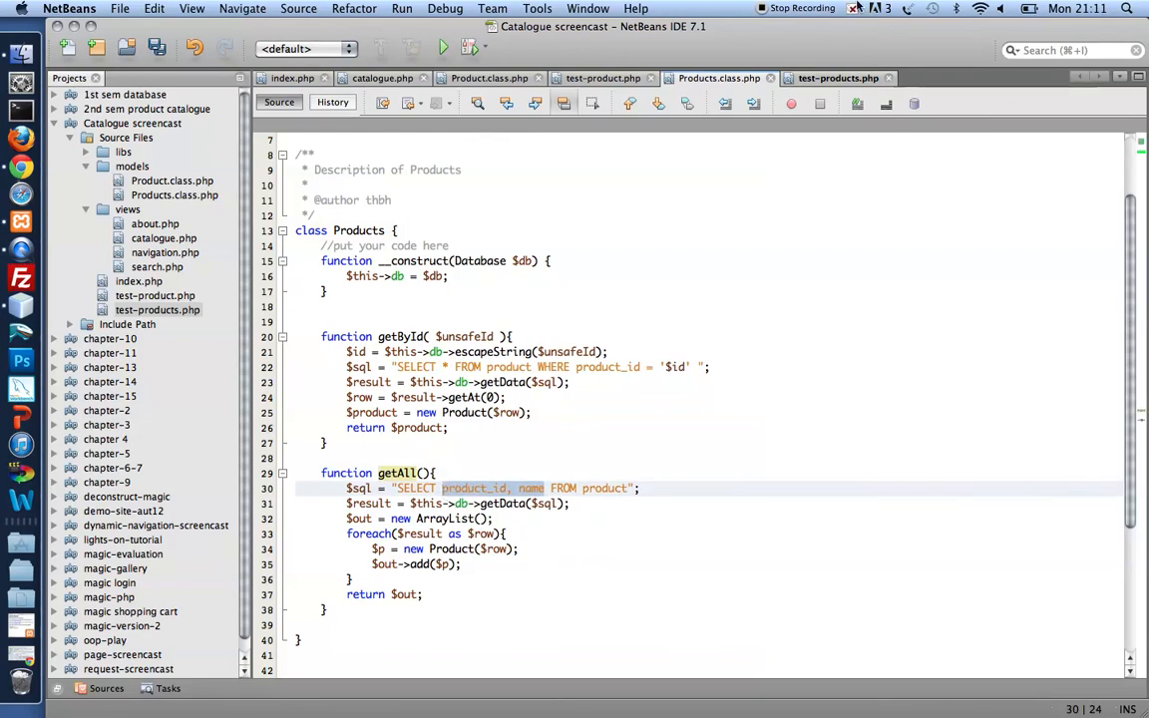
left_click(827, 80)
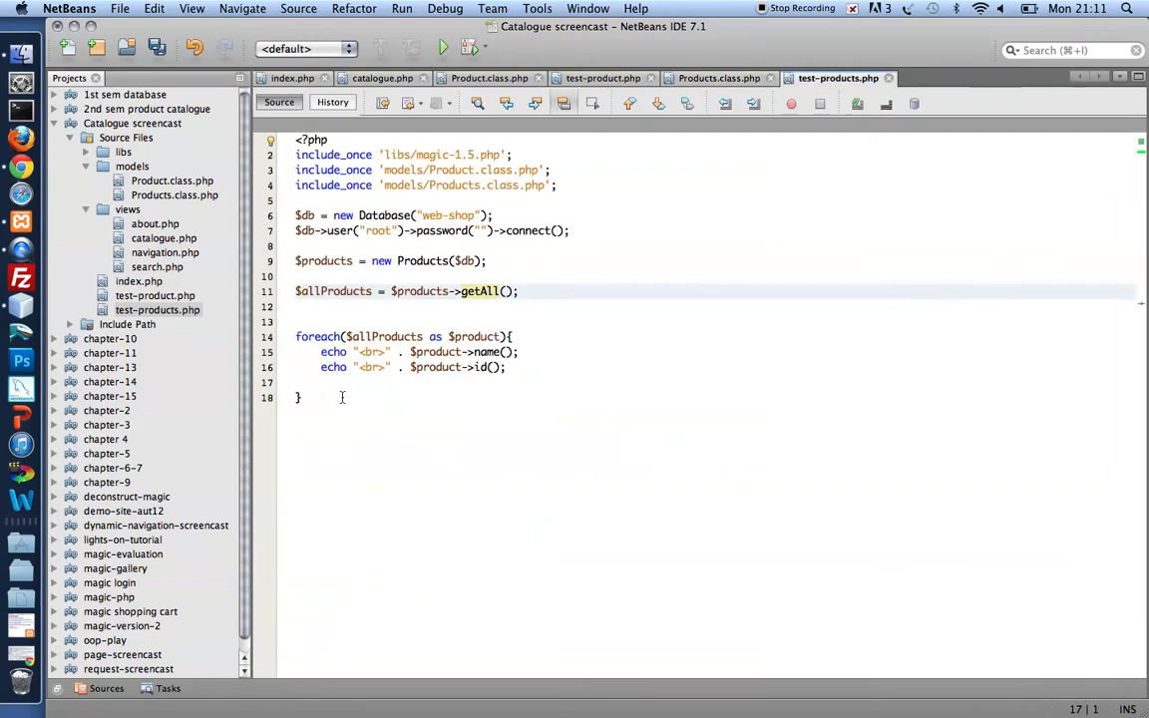
Step: Remove the leftover blank line in the loop, save test-products.php and switch to Chrome
left_click(308, 383)
key("BackSpace")
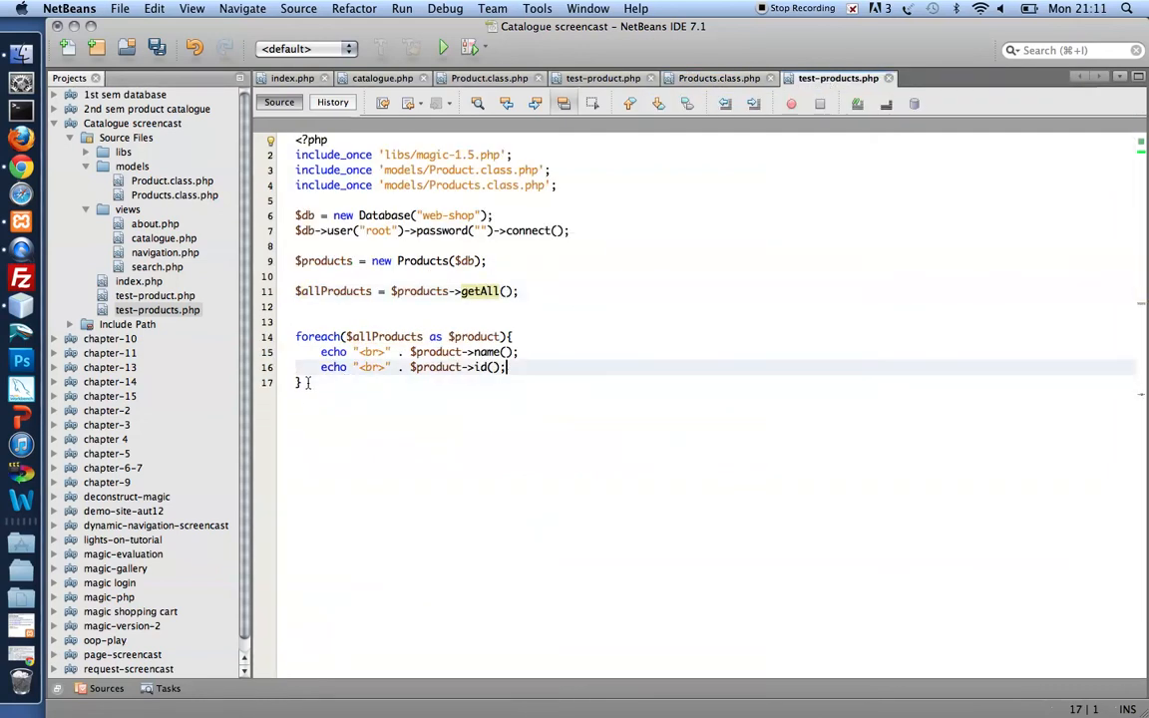
key("super+s")
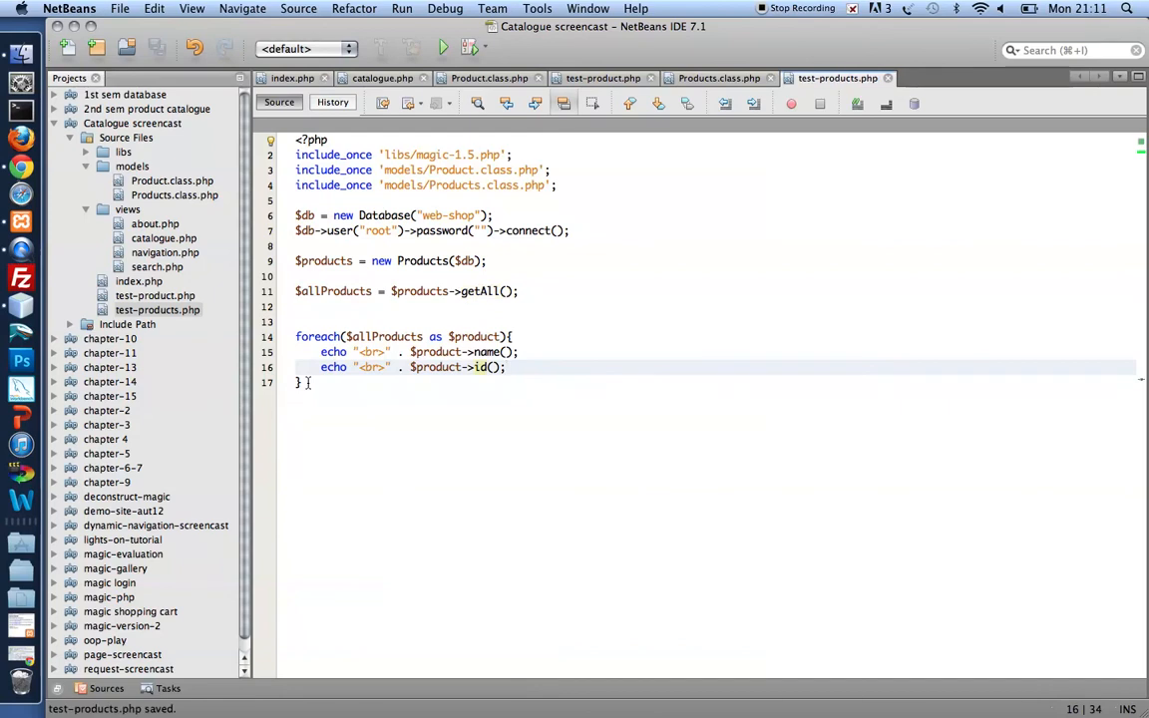
key("super+Tab")
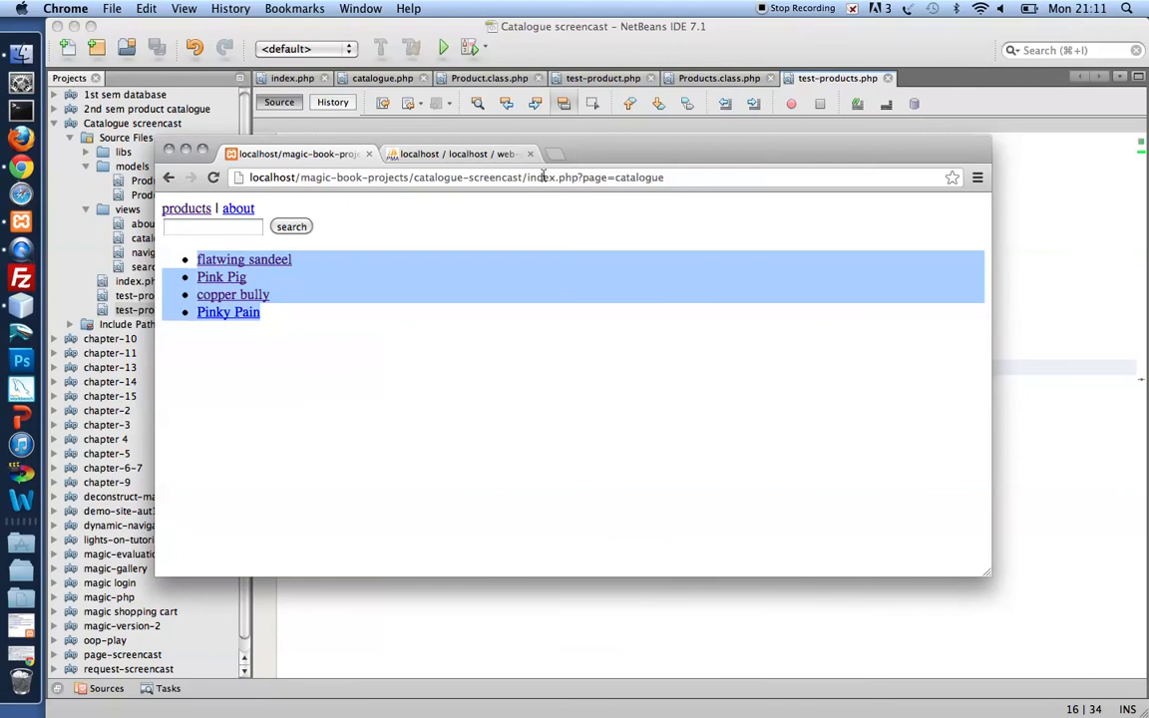
Step: Load test-products.php showing four products with IDs 1–4, then view the phpMyAdmin product table
left_click_drag(527, 178, 667, 178)
key("BackSpace")
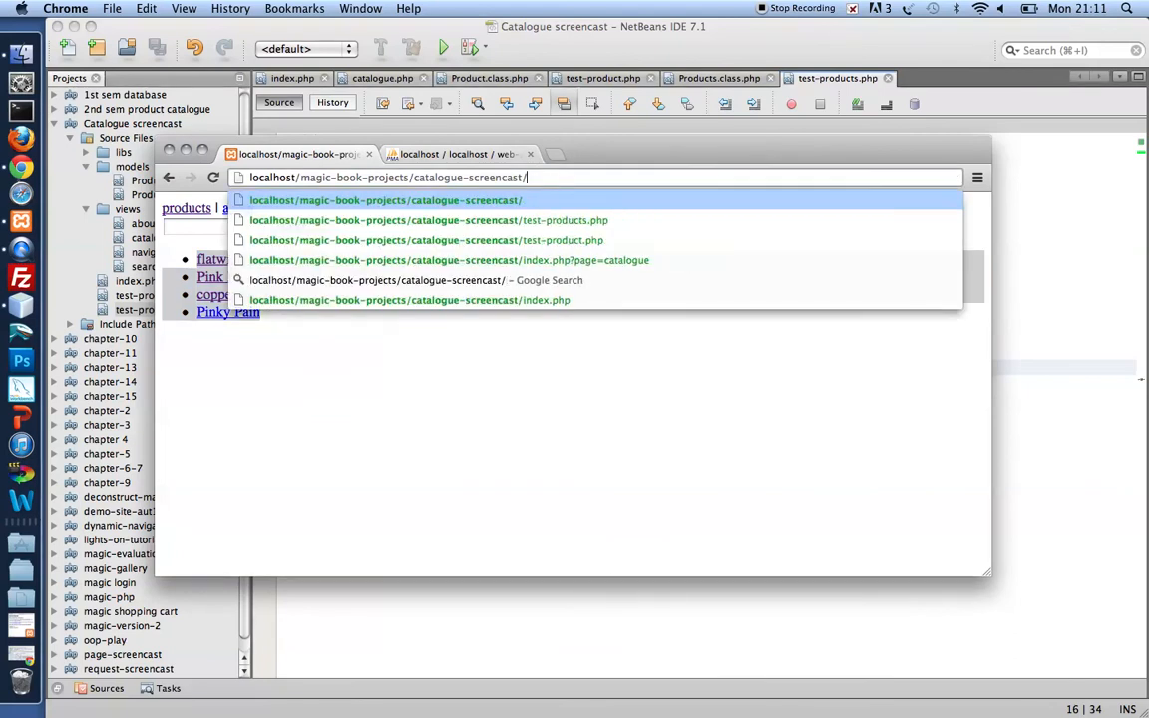
type("test-p")
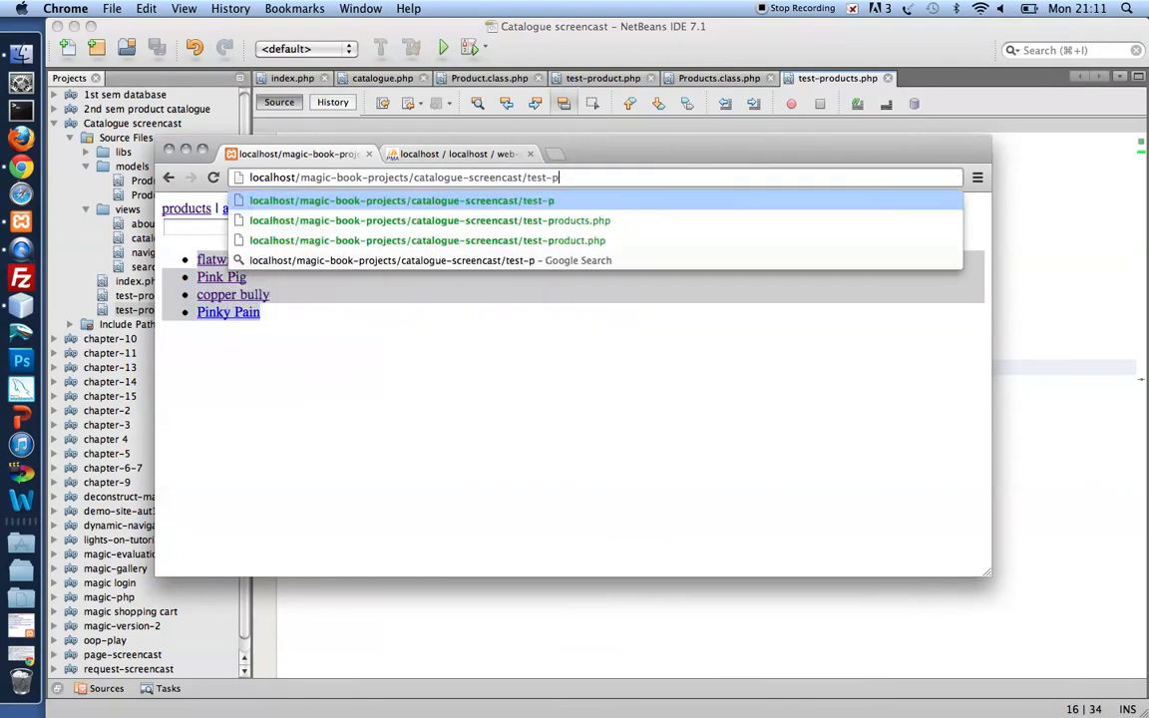
key("Down")
key("Down")
key("Up")
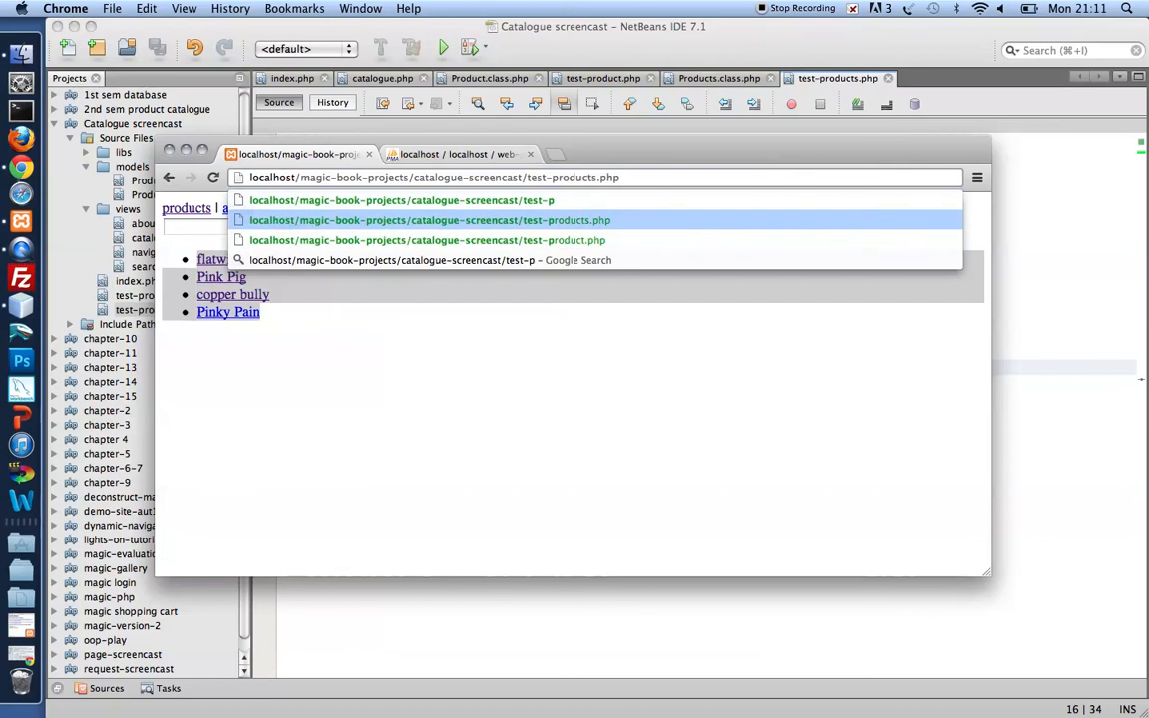
key("Return")
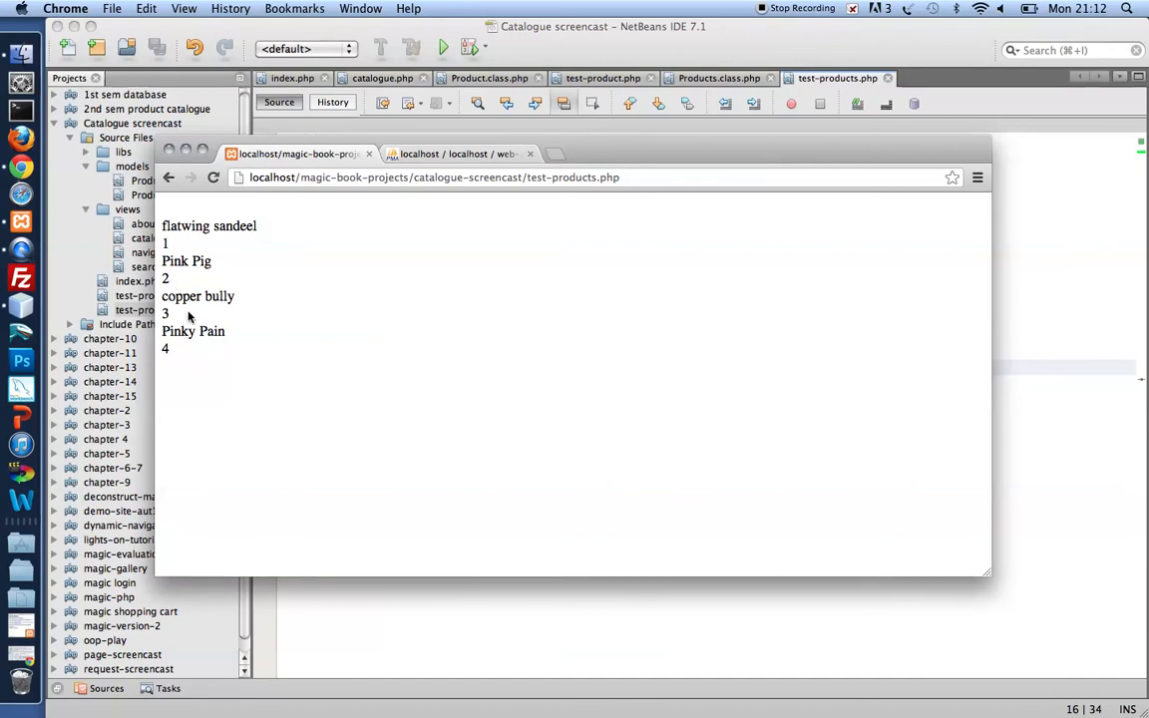
left_click(459, 154)
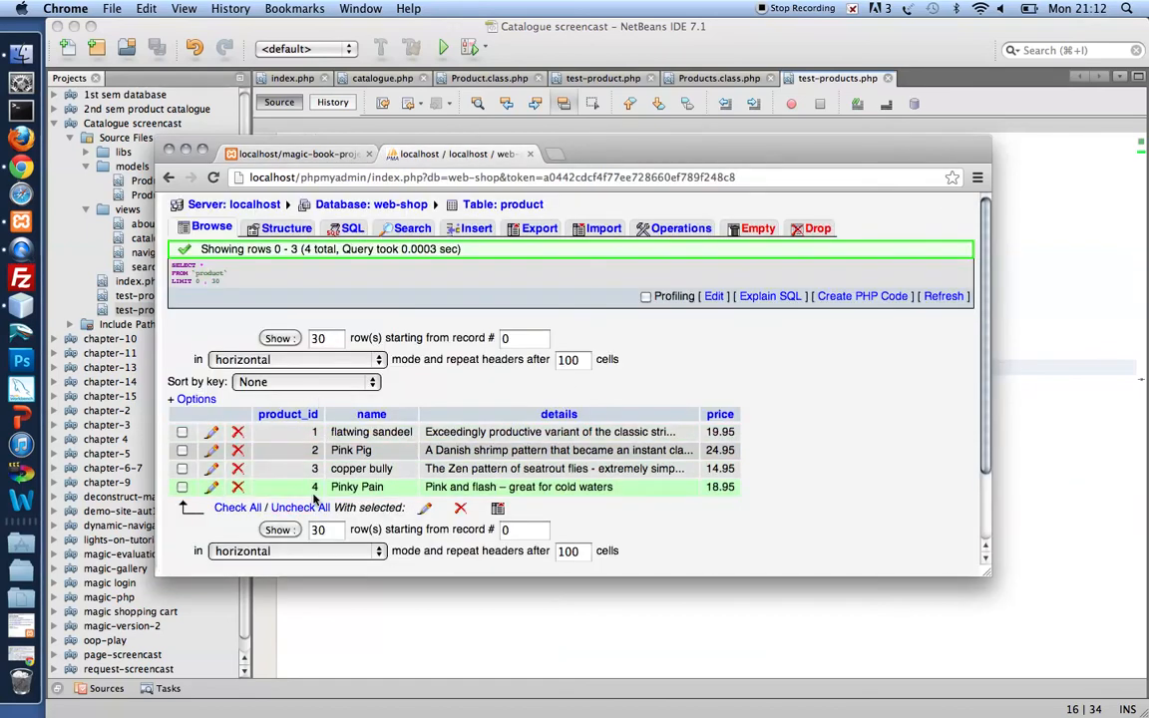
Step: Return to the test-products.php output tab, then switch back to NetBeans
left_click(299, 153)
key("super+Tab")
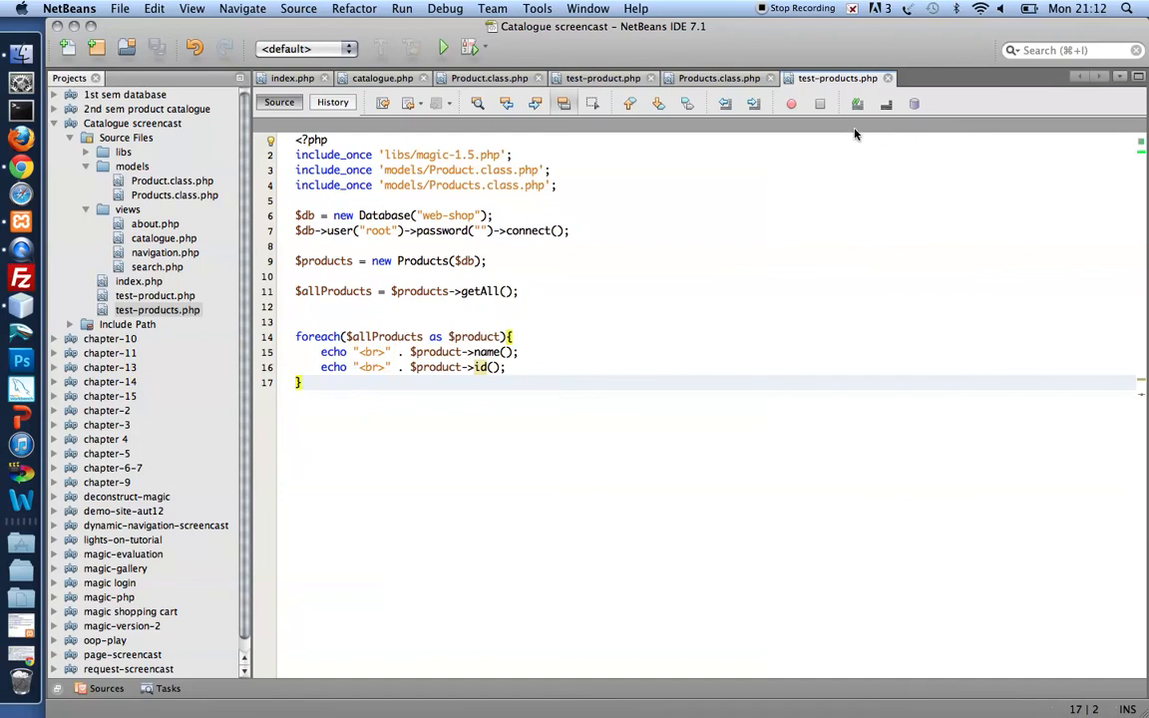
Step: Review the getById and getAll queries in Products.class.php, highlighting the product table name
left_click(710, 80)
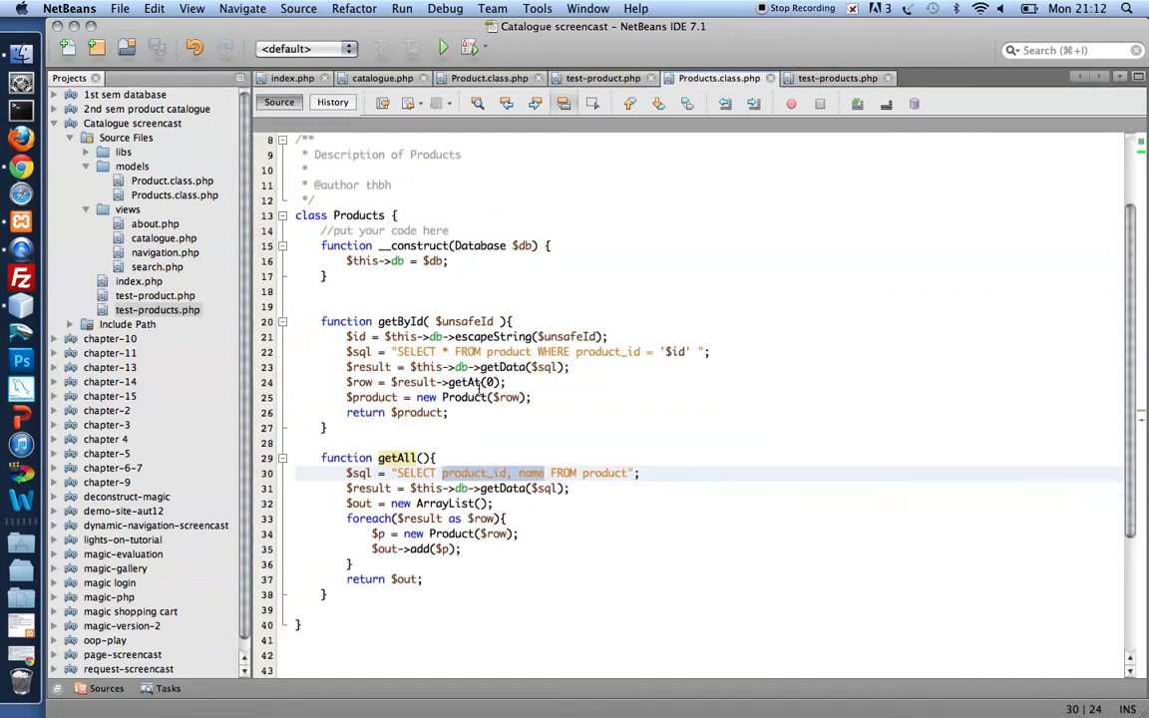
scroll(477, 383, "down", 5)
scroll(478, 383, "up", 3)
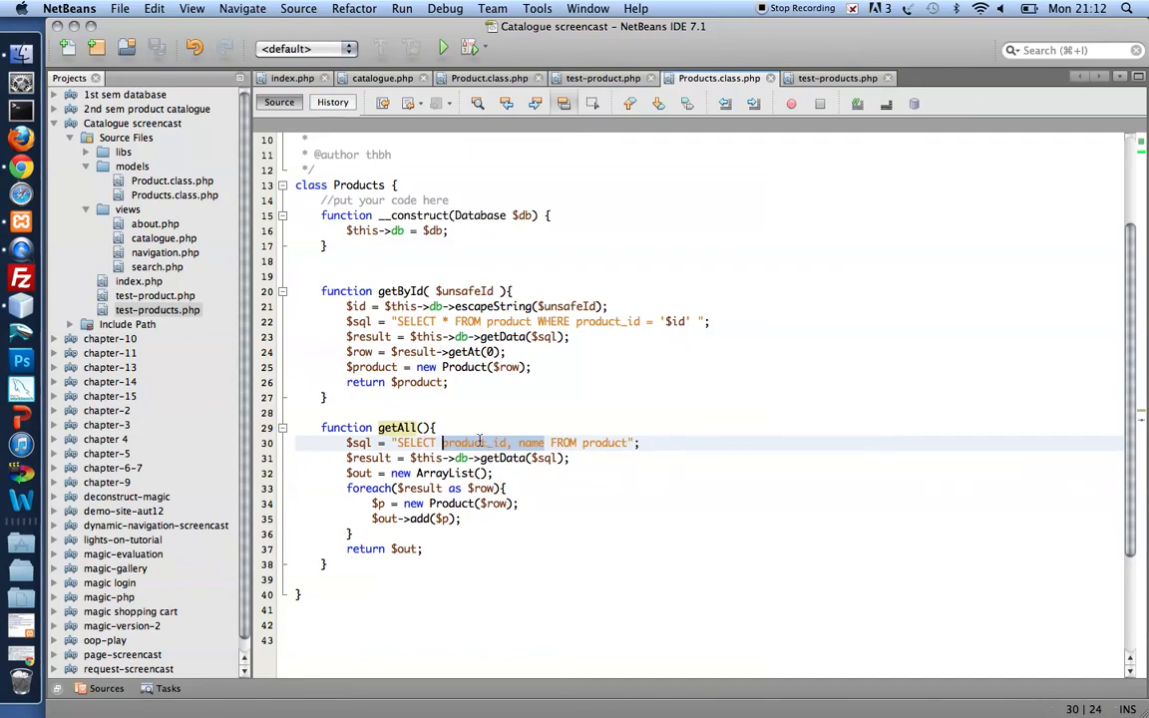
scroll(478, 442, "down", 3)
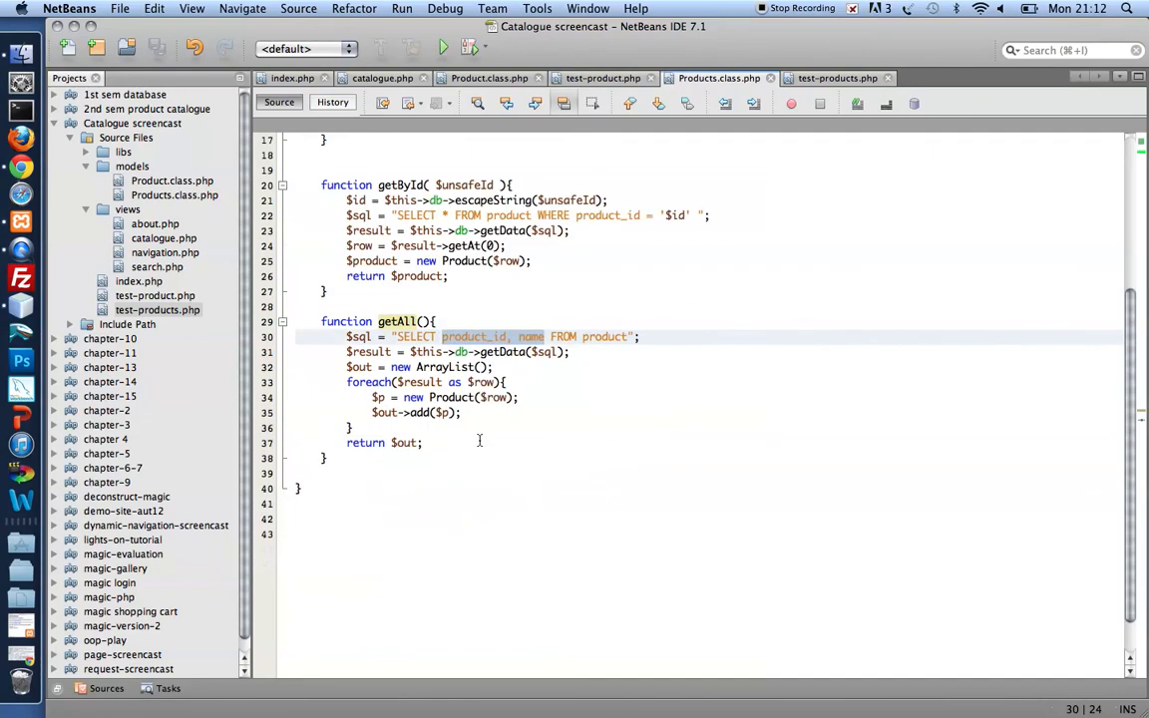
scroll(479, 441, "up", 3)
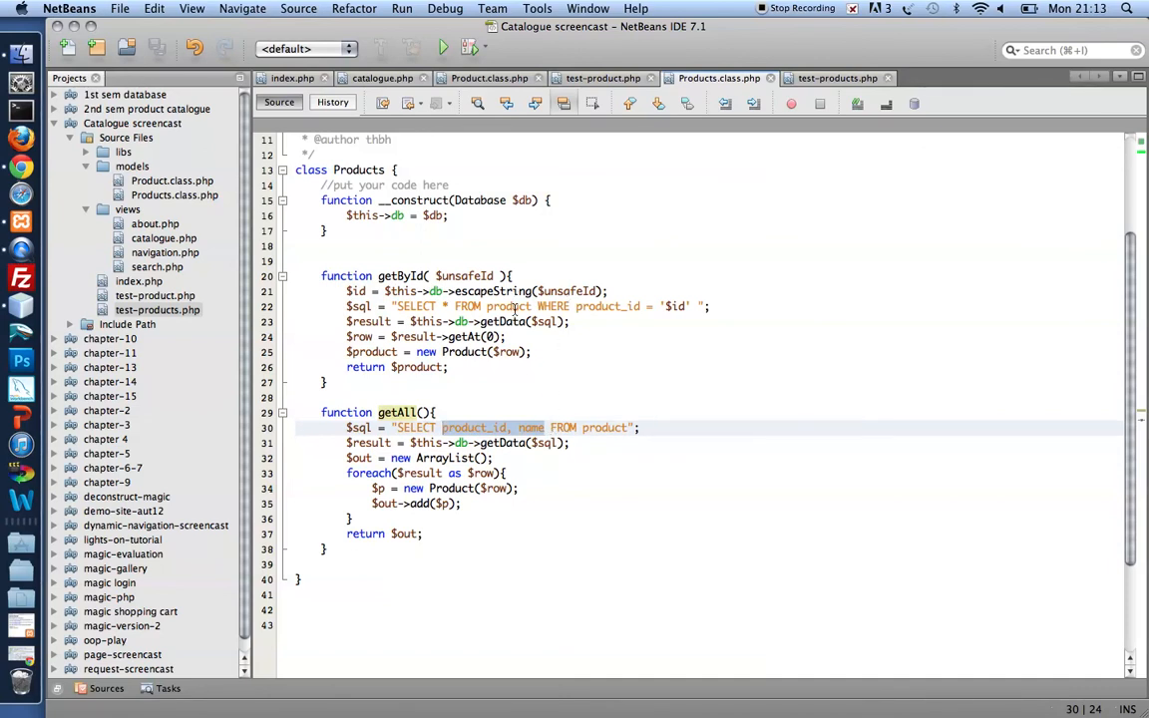
double_click(508, 306)
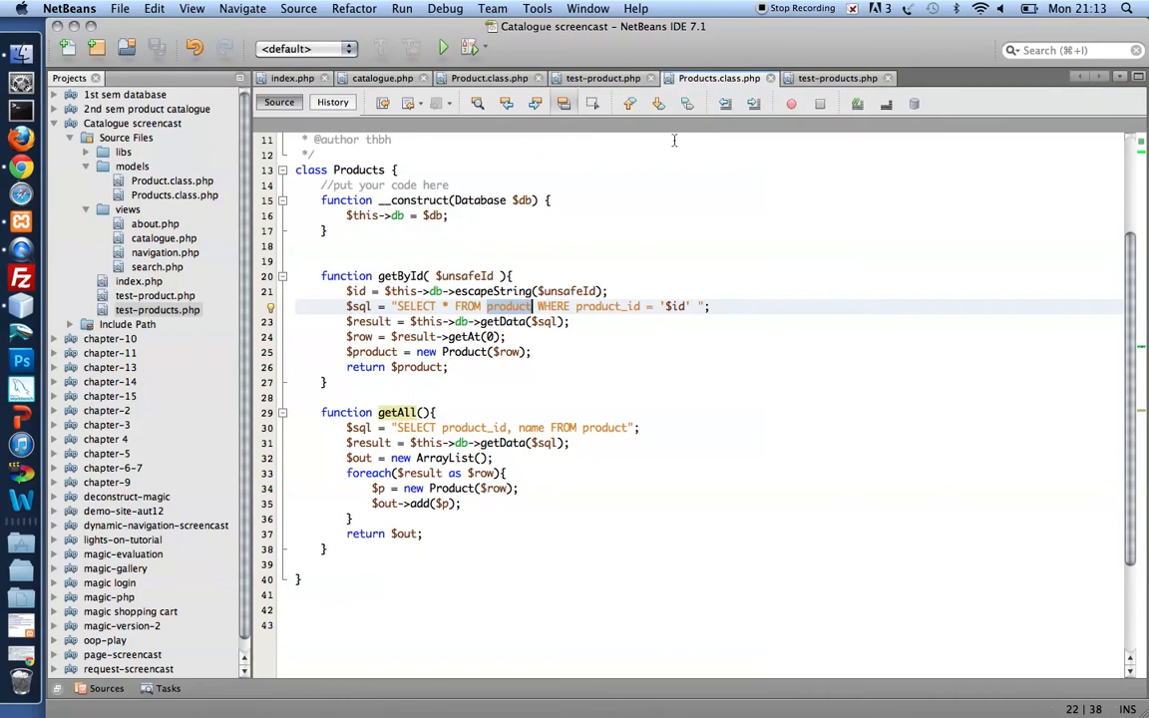
left_click(590, 370)
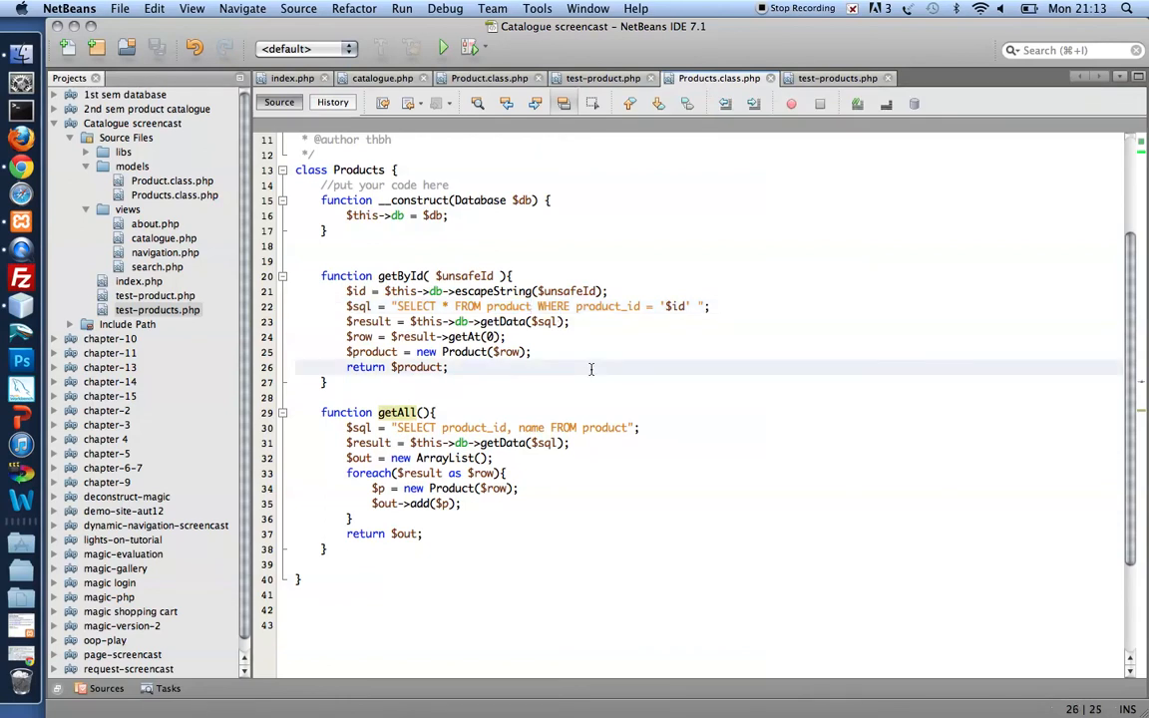
left_click(566, 306)
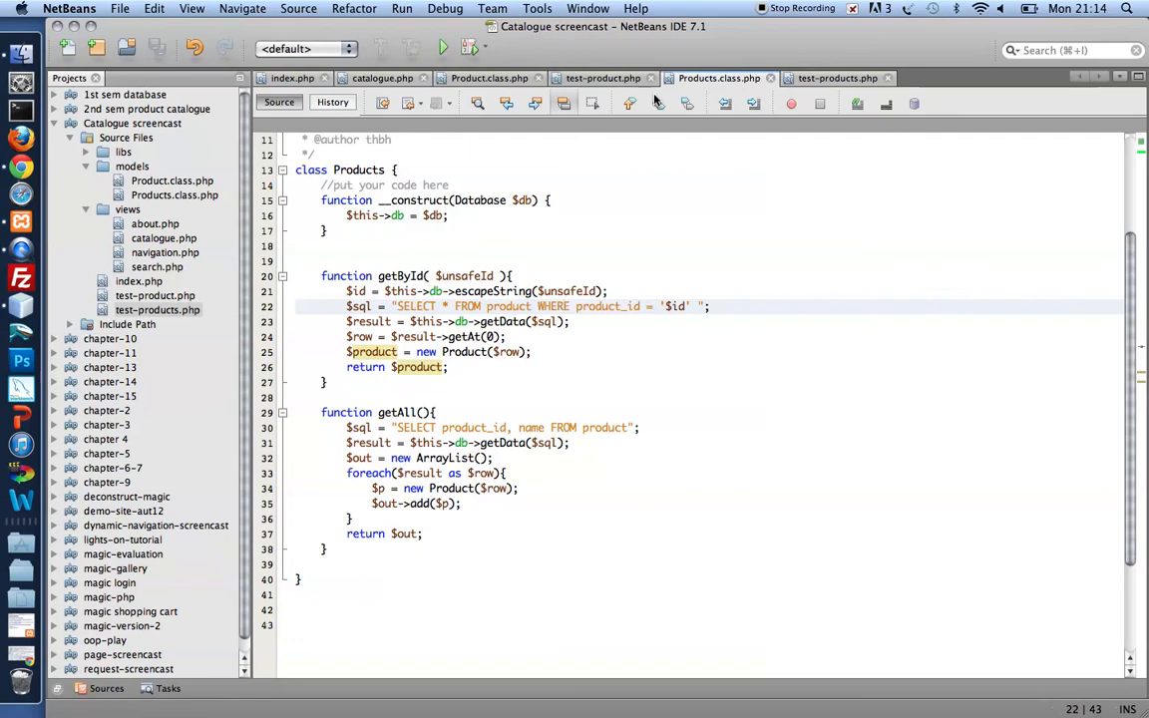
Step: Browse Product.class.php and index.php, ending on the catalogue.php view code
left_click(526, 79)
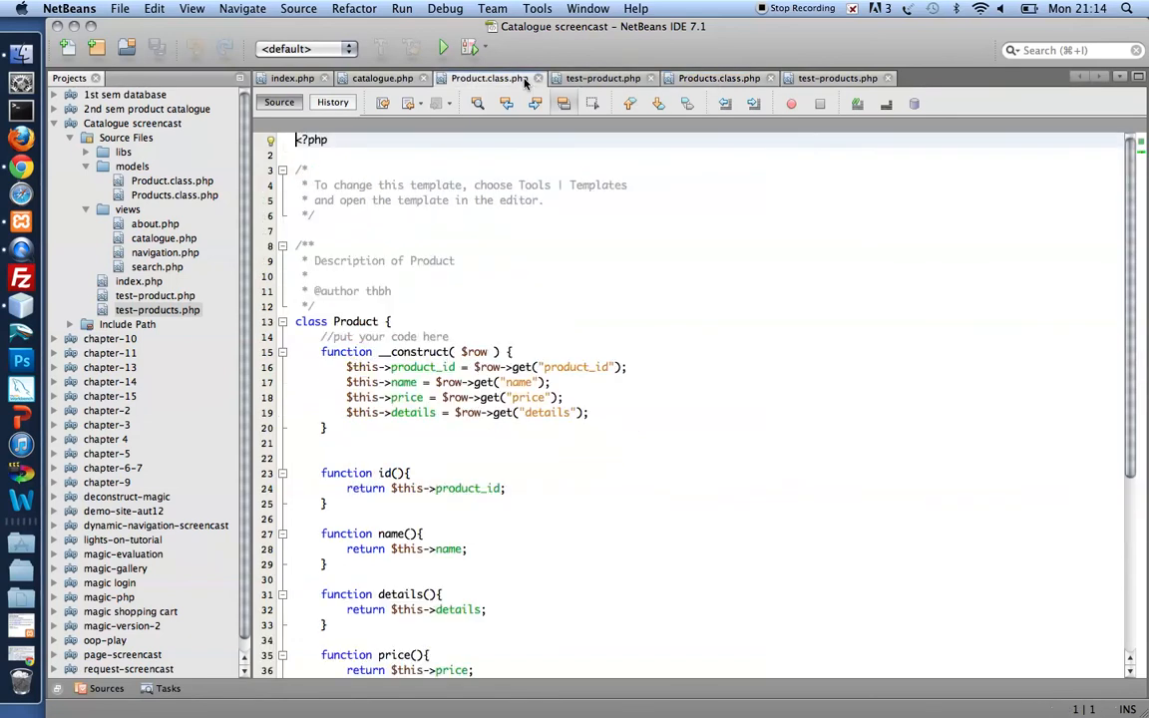
left_click(292, 78)
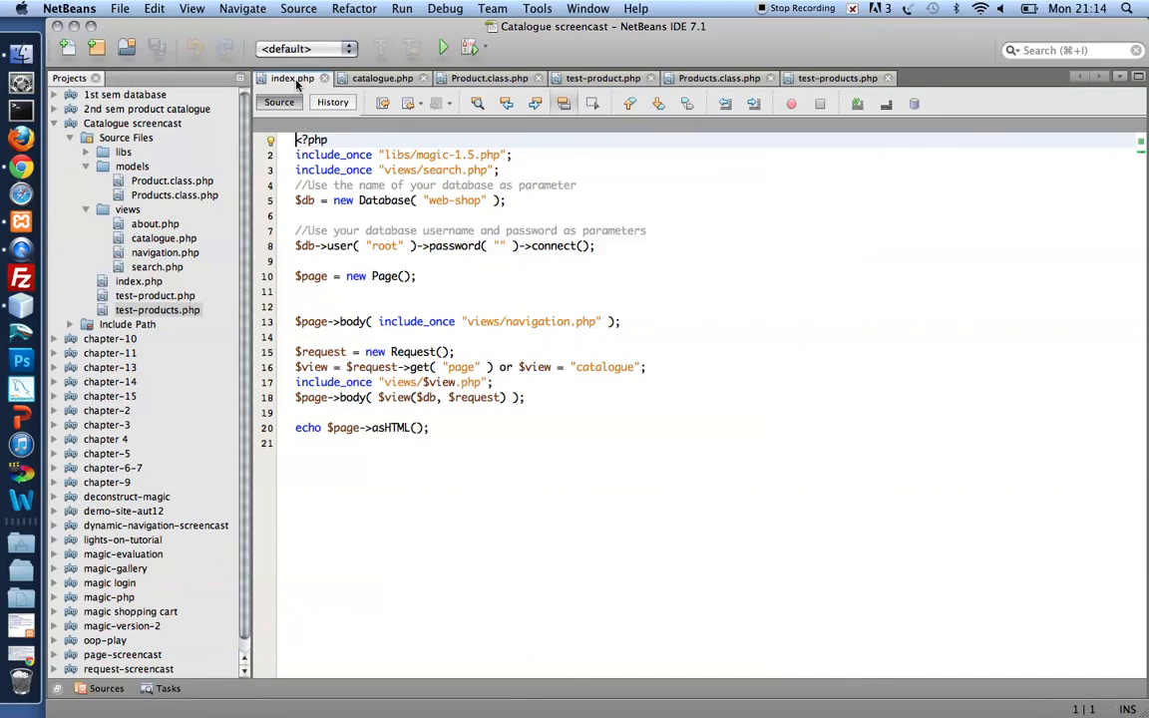
left_click(383, 78)
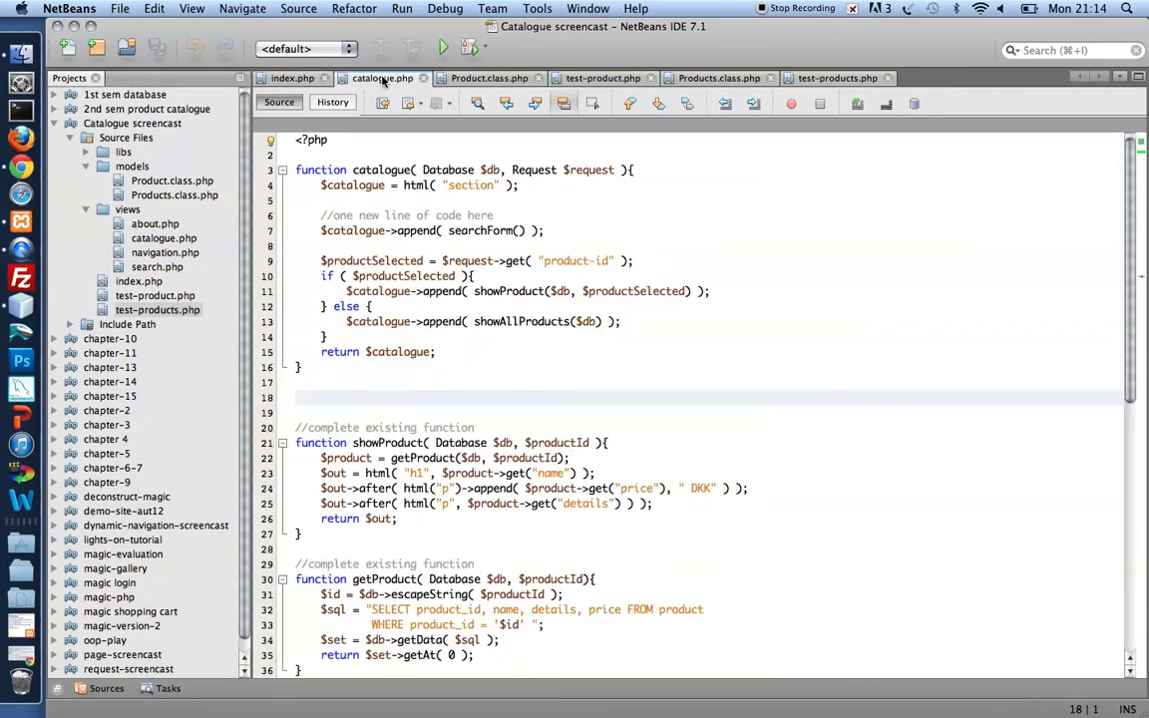